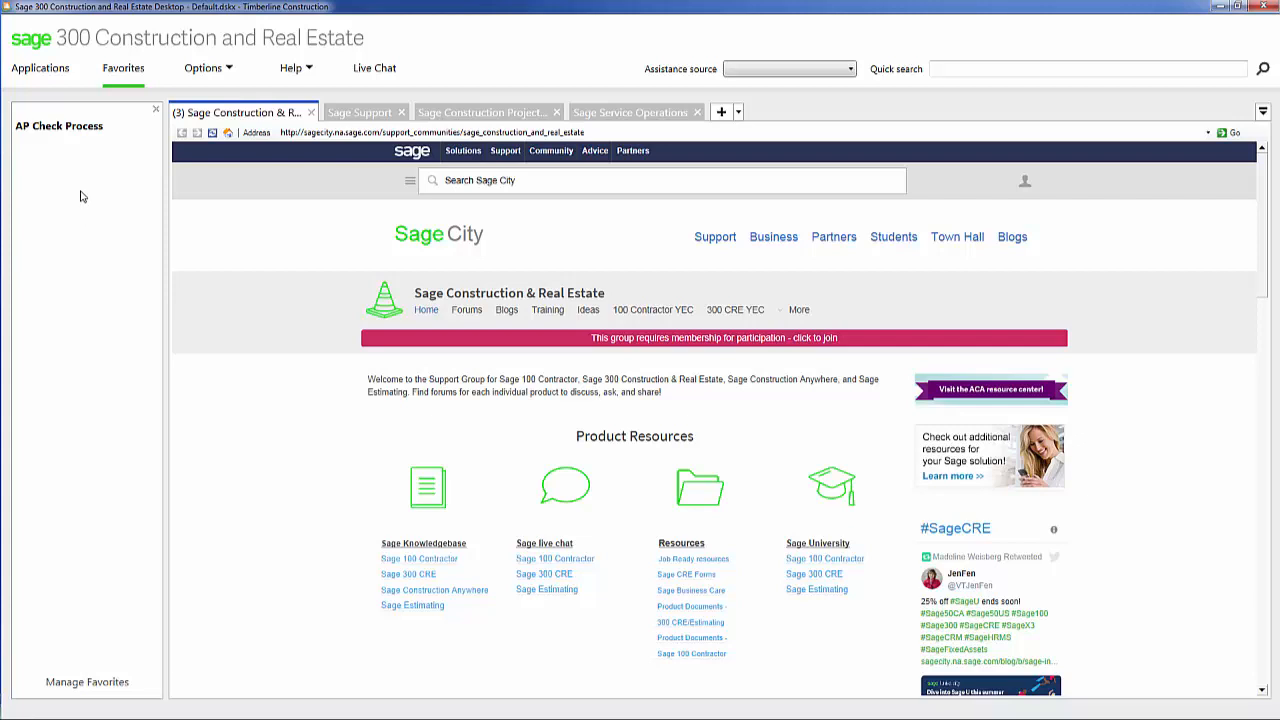
- Add the Accounts Payable tasks Enter Invoices and Print Checks to the AP Check Process favorites group
left_click(96, 688)
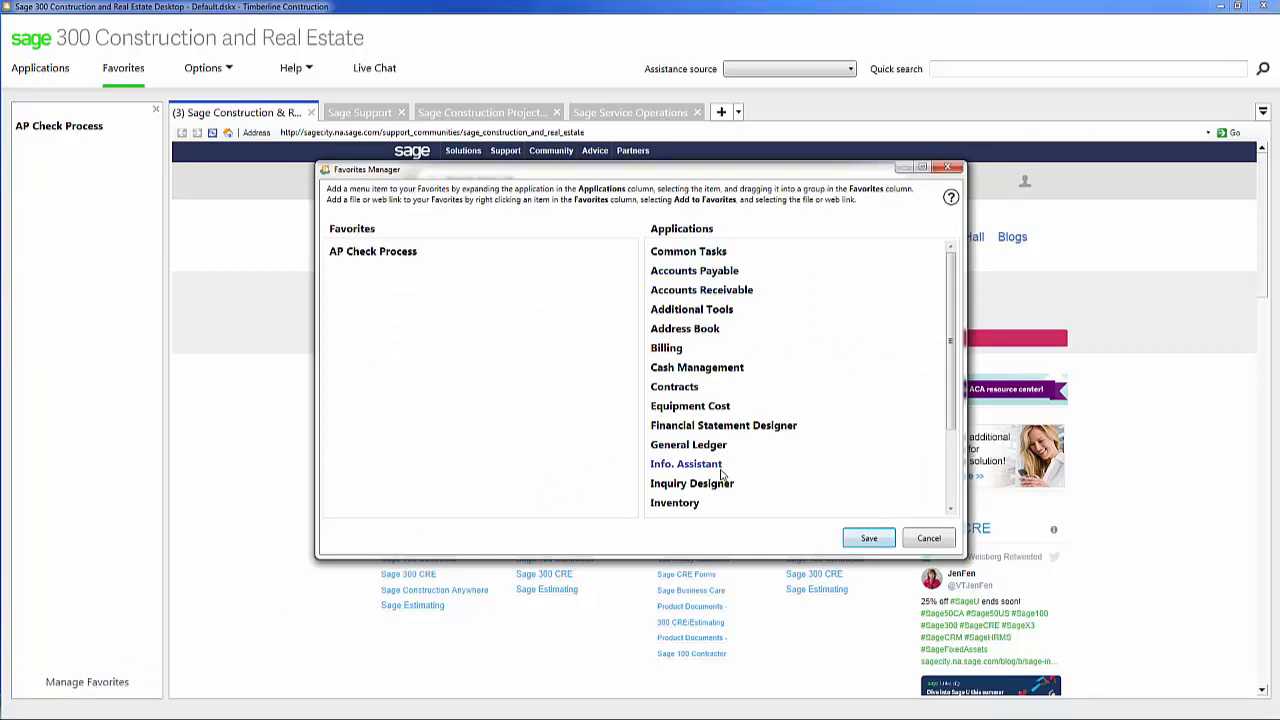
left_click(690, 271)
left_click(705, 290)
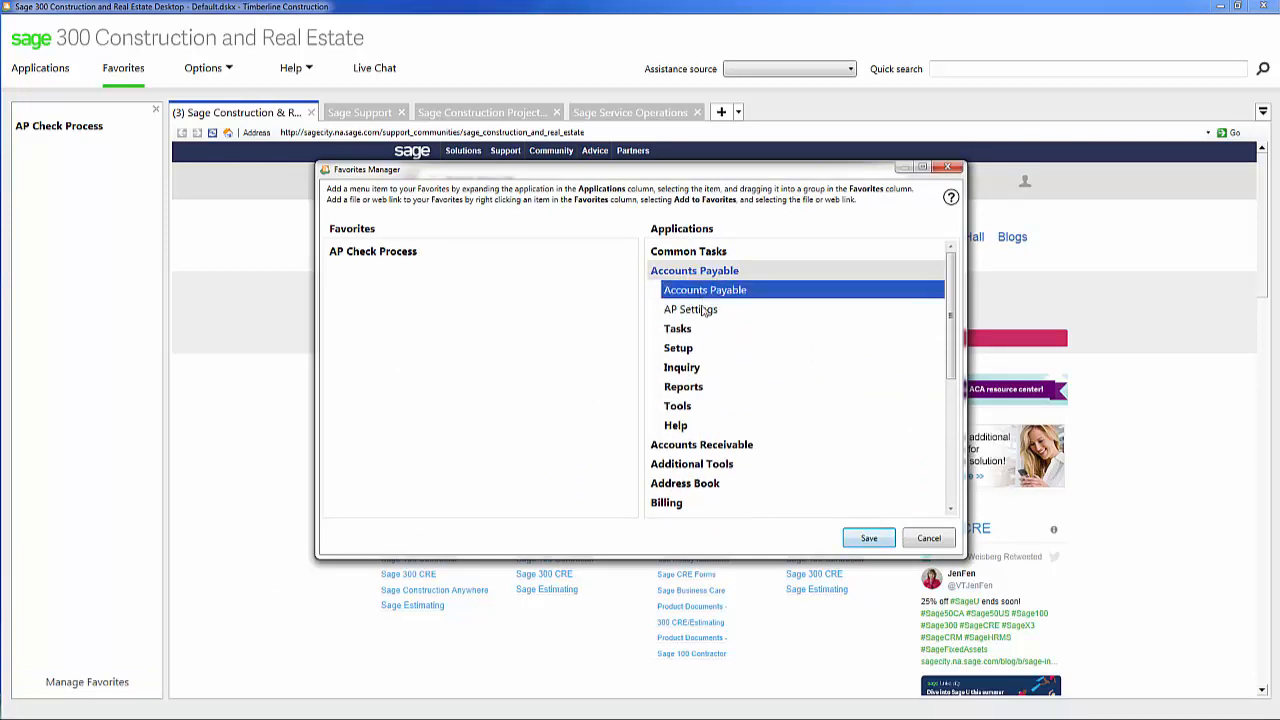
left_click(680, 329)
left_click(778, 464)
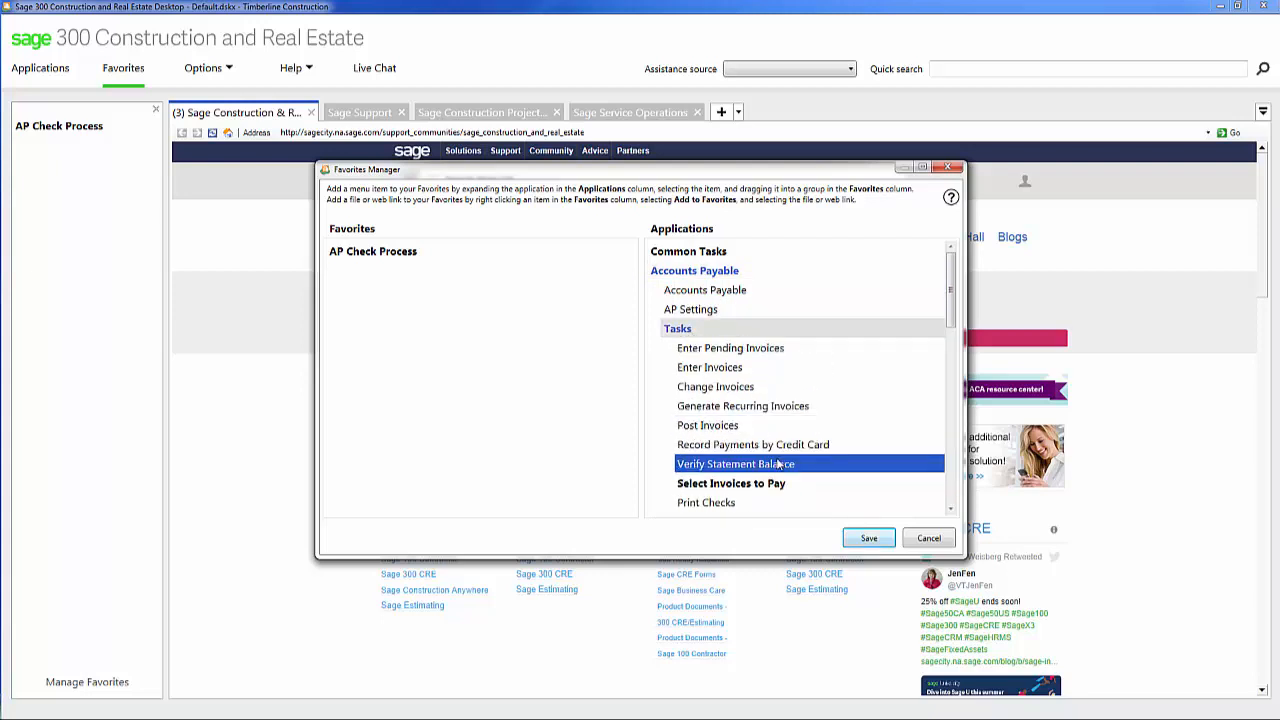
scroll(778, 464, "down", 1)
left_click(718, 456)
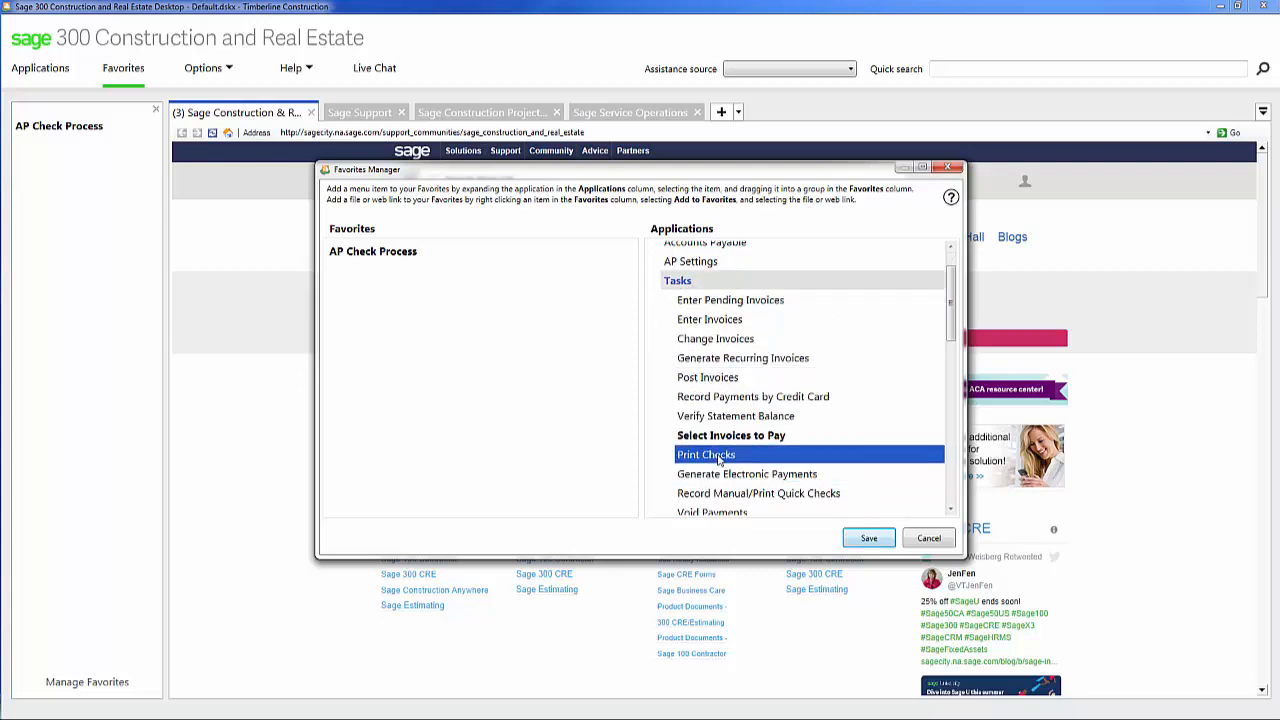
left_click_drag(718, 460, 393, 258)
- Save the AP Check Process favorites, and try out the Print Checks favorite, cancelling its print selection
left_click(390, 272)
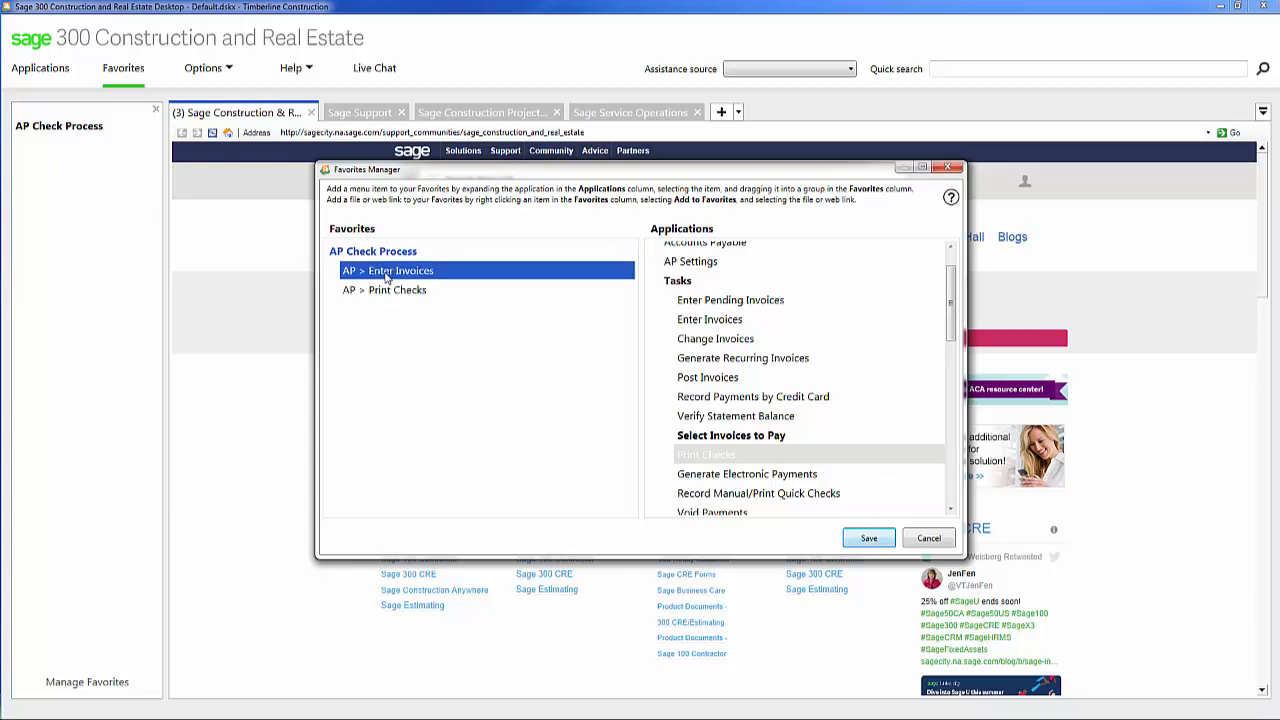
left_click(388, 290)
left_click(402, 272)
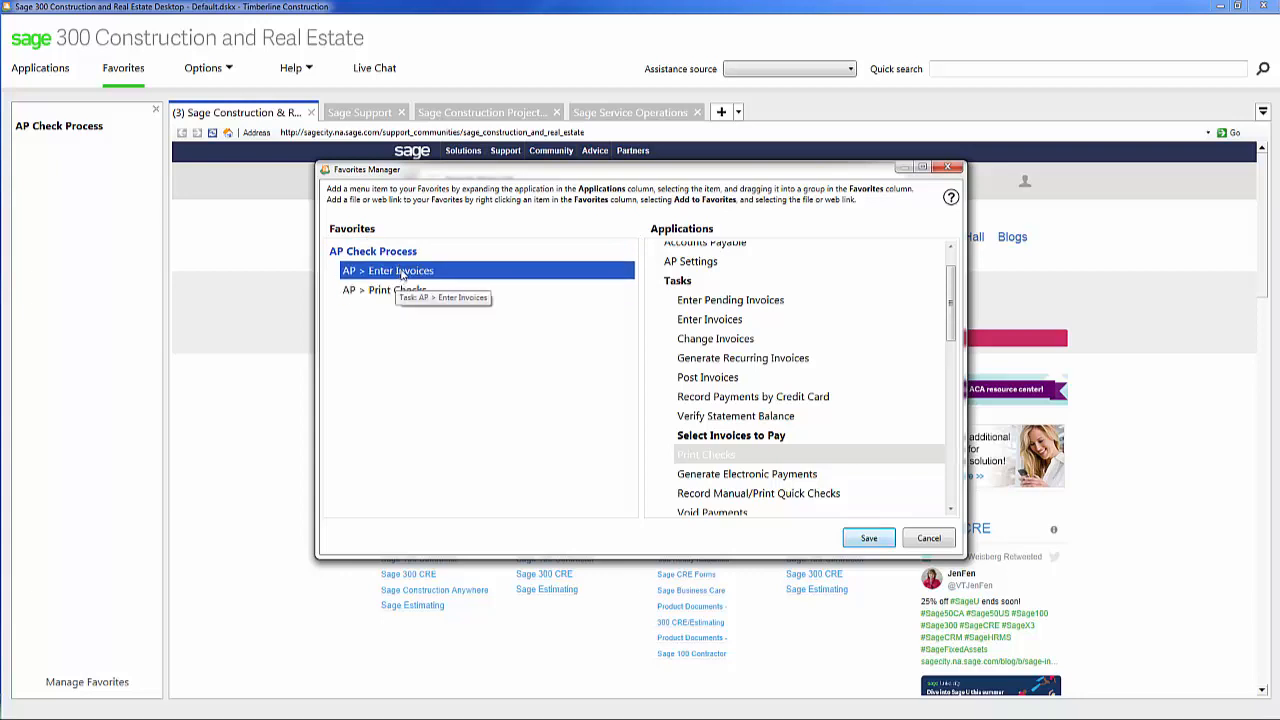
left_click(398, 290)
left_click(831, 512)
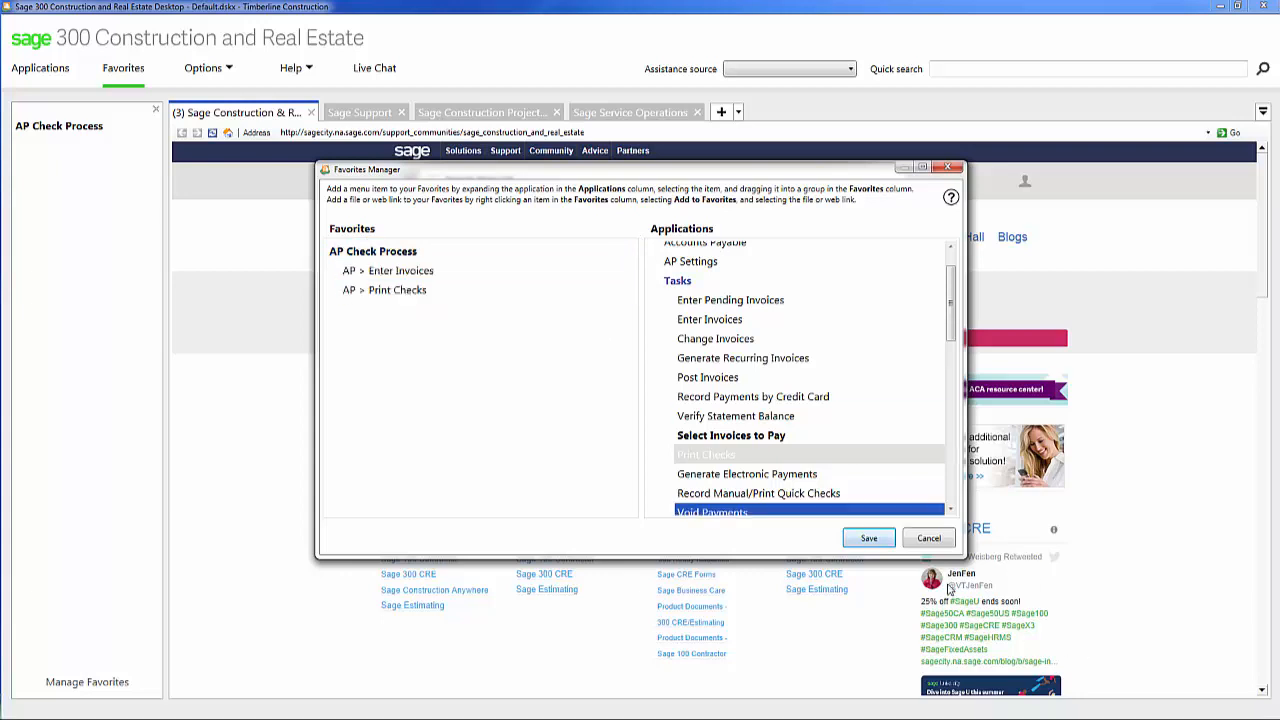
left_click(872, 540)
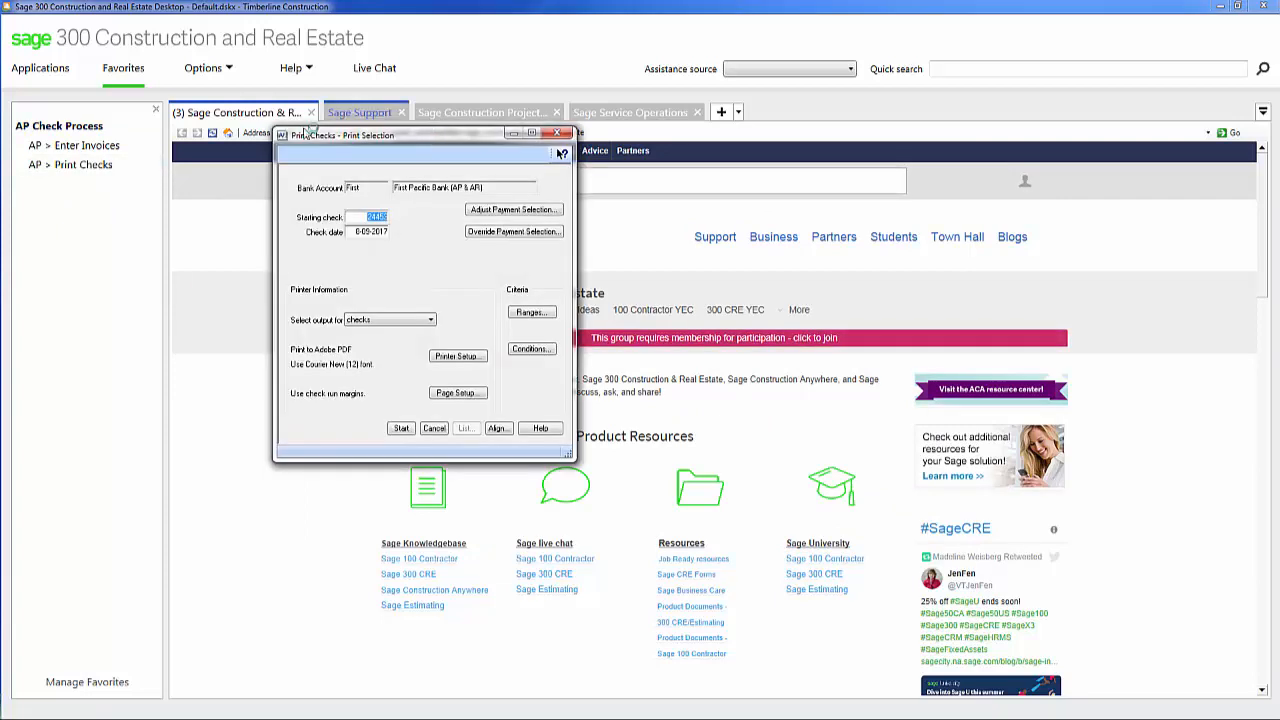
left_click(440, 430)
- Open the Job Overview inquiry of the Project Management application
left_click(58, 70)
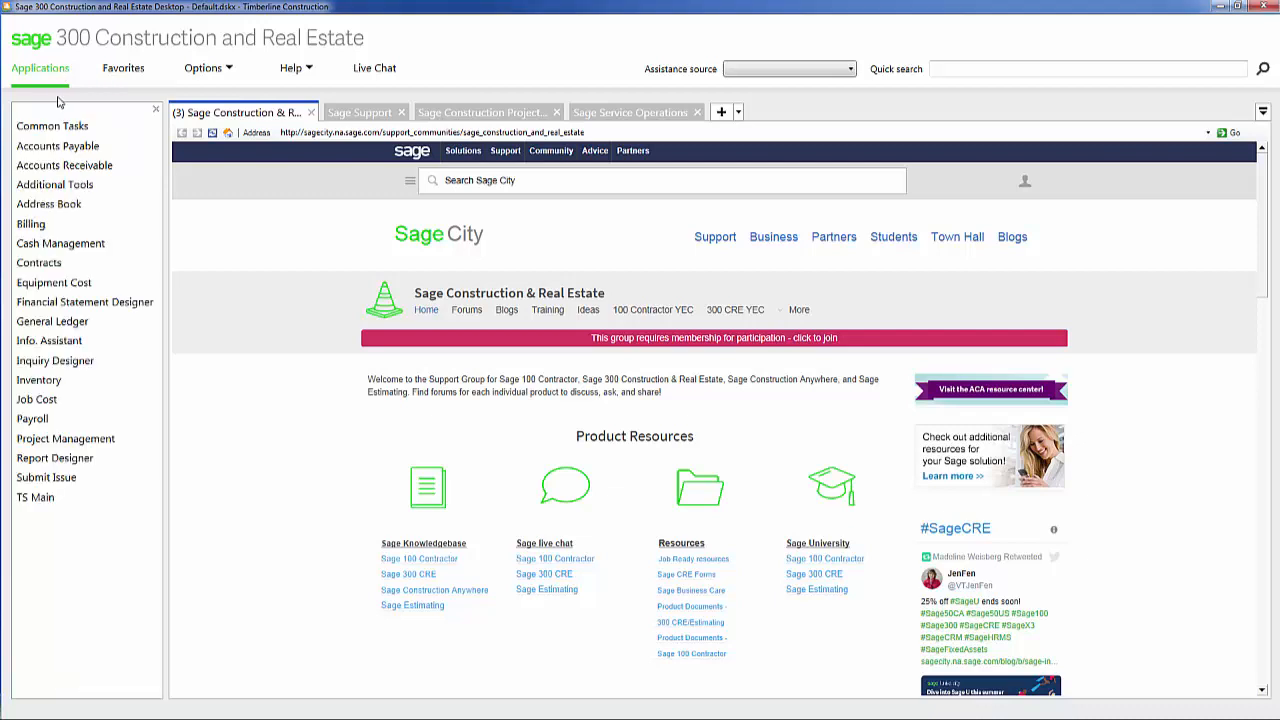
left_click(93, 440)
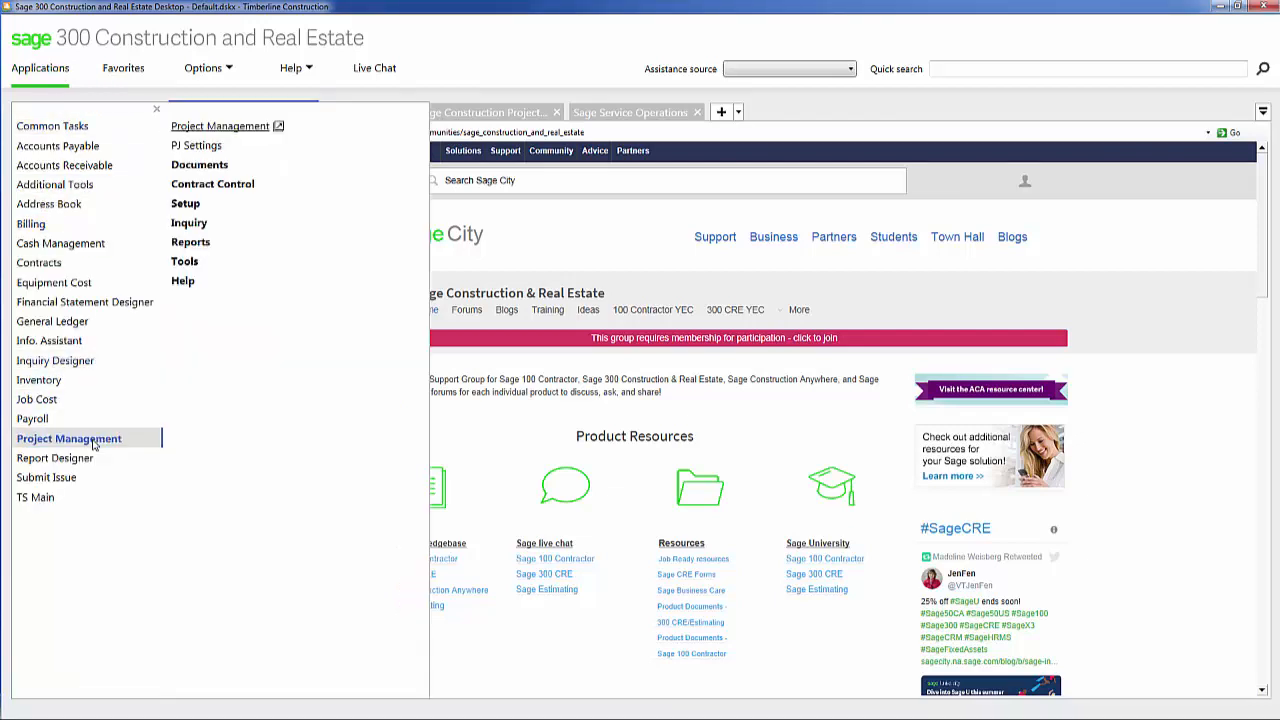
left_click(97, 444)
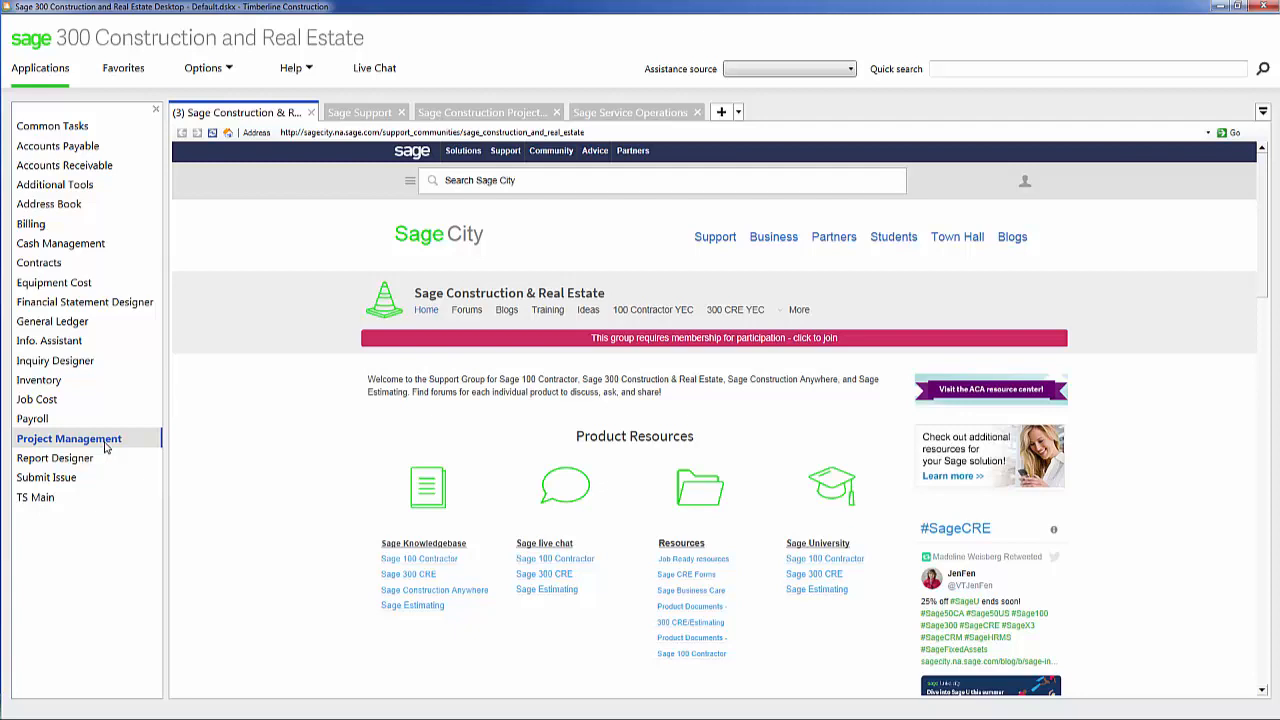
left_click(106, 447)
left_click(195, 226)
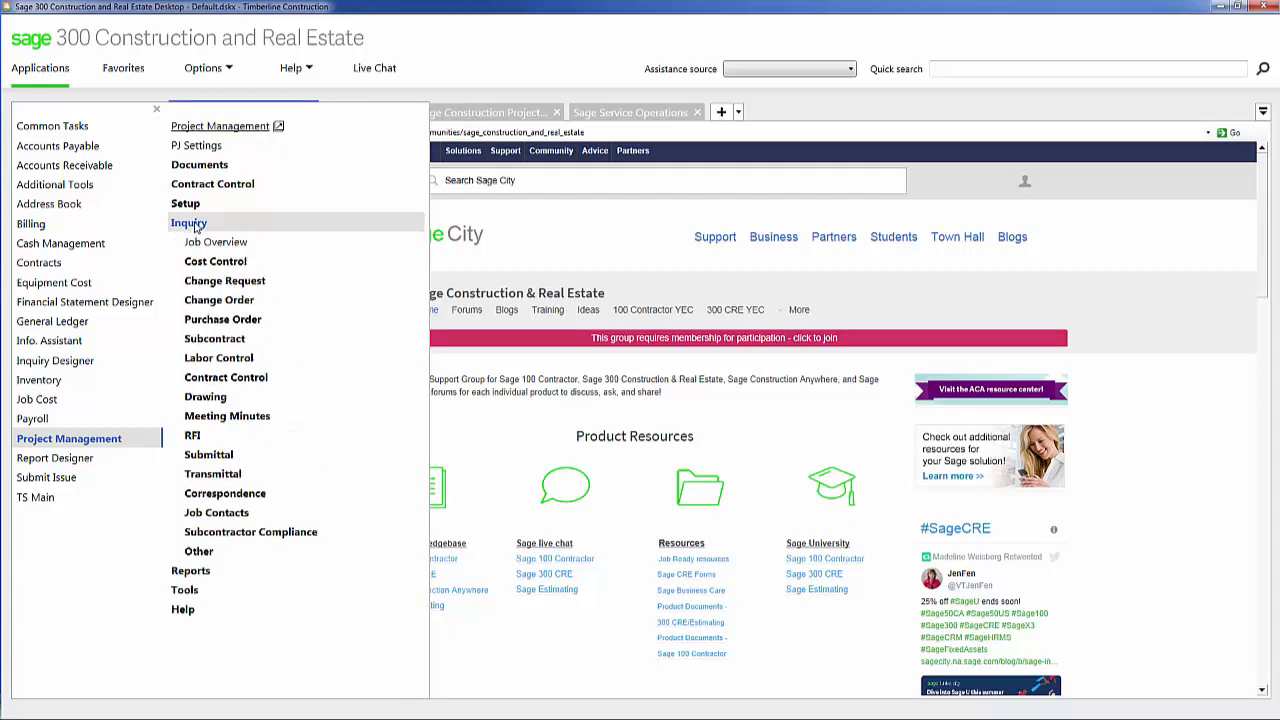
left_click(240, 246)
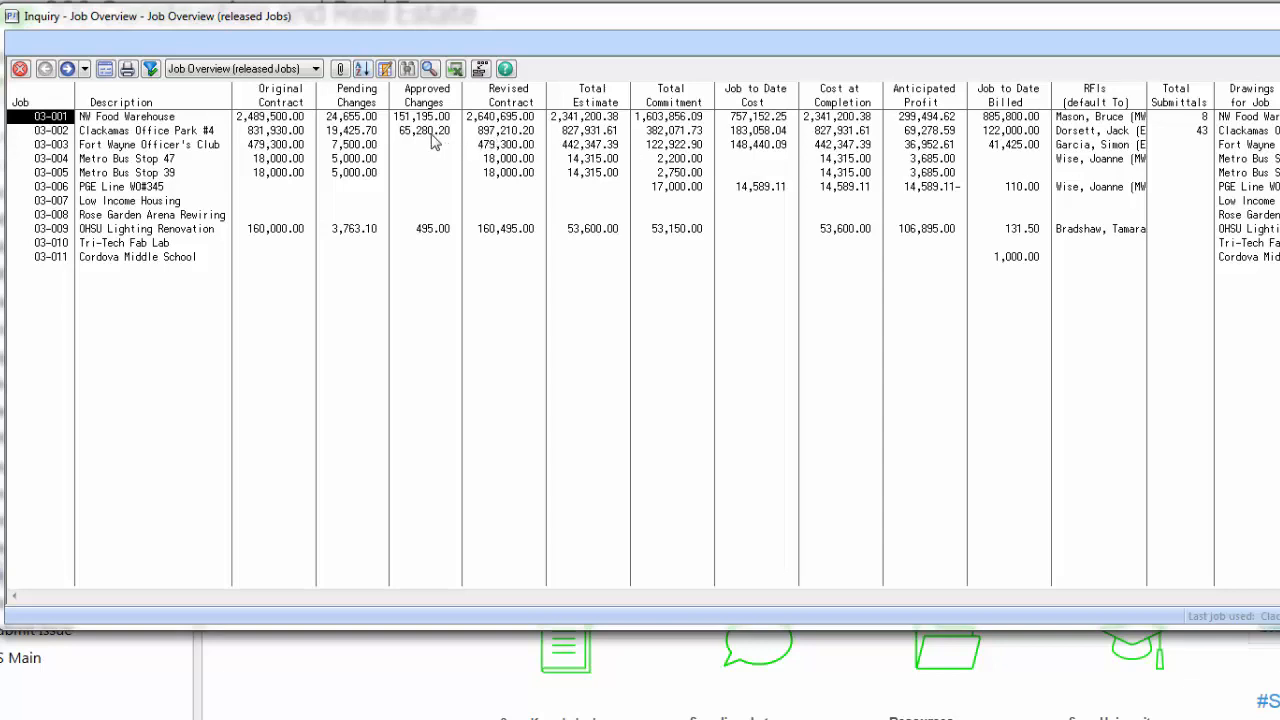
- Review Clackamas Office Park #4's pending change requests, and open and export its job to date cost breakdown
double_click(356, 135)
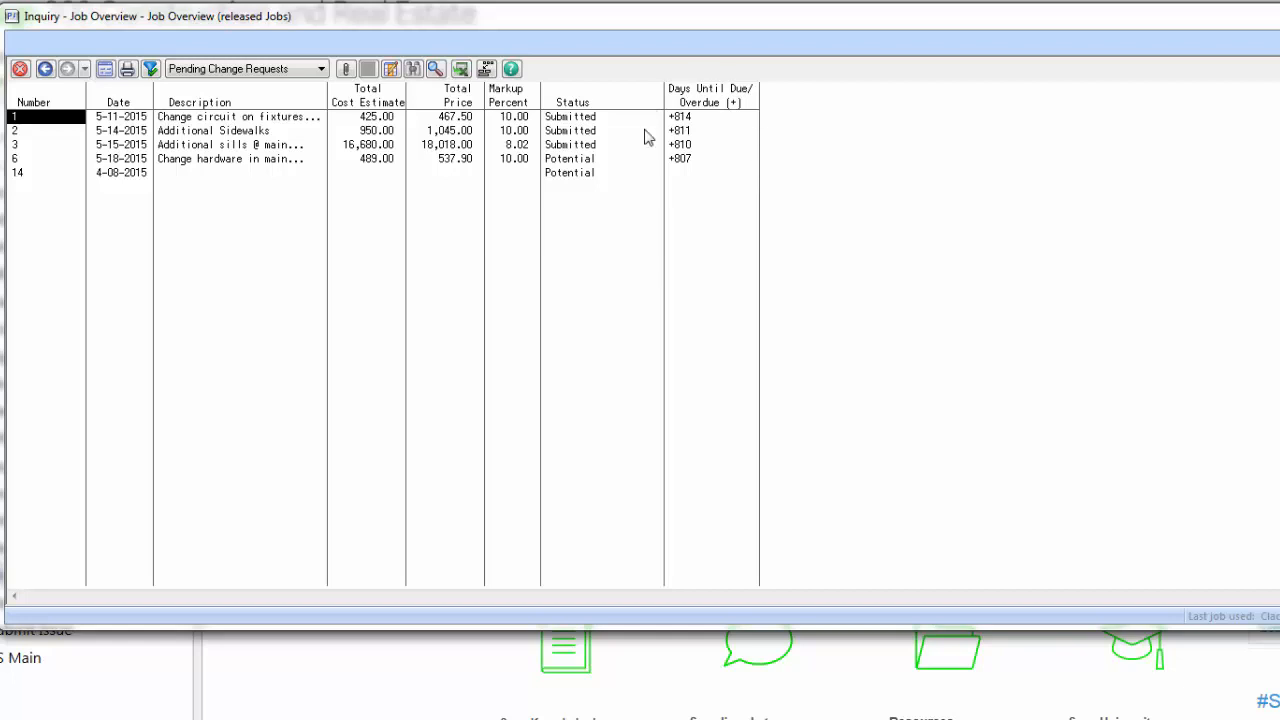
left_click(45, 69)
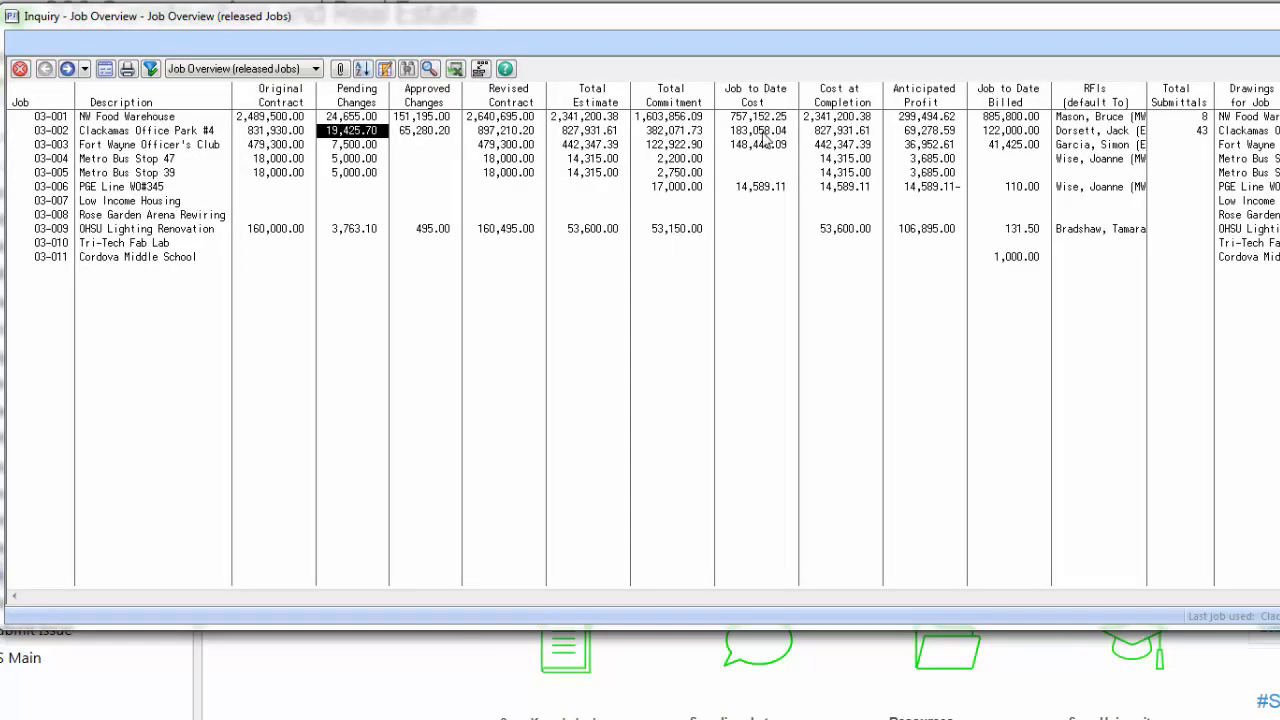
double_click(760, 131)
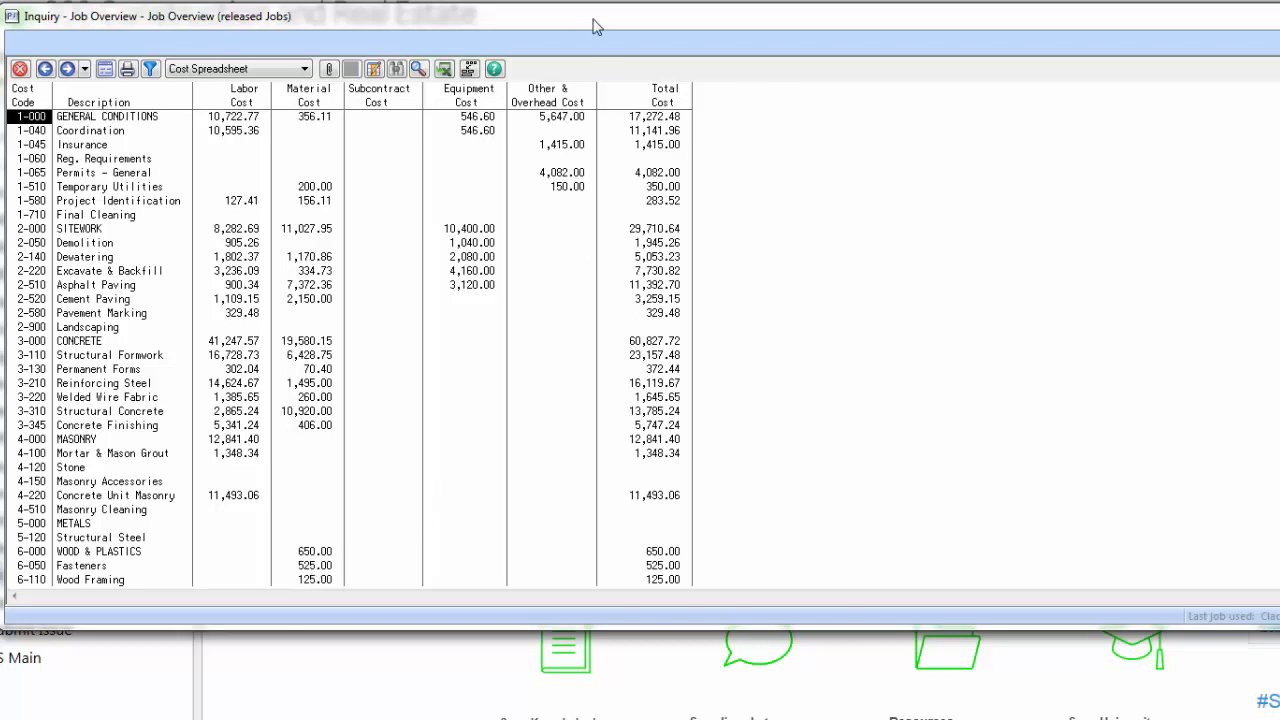
left_click(445, 75)
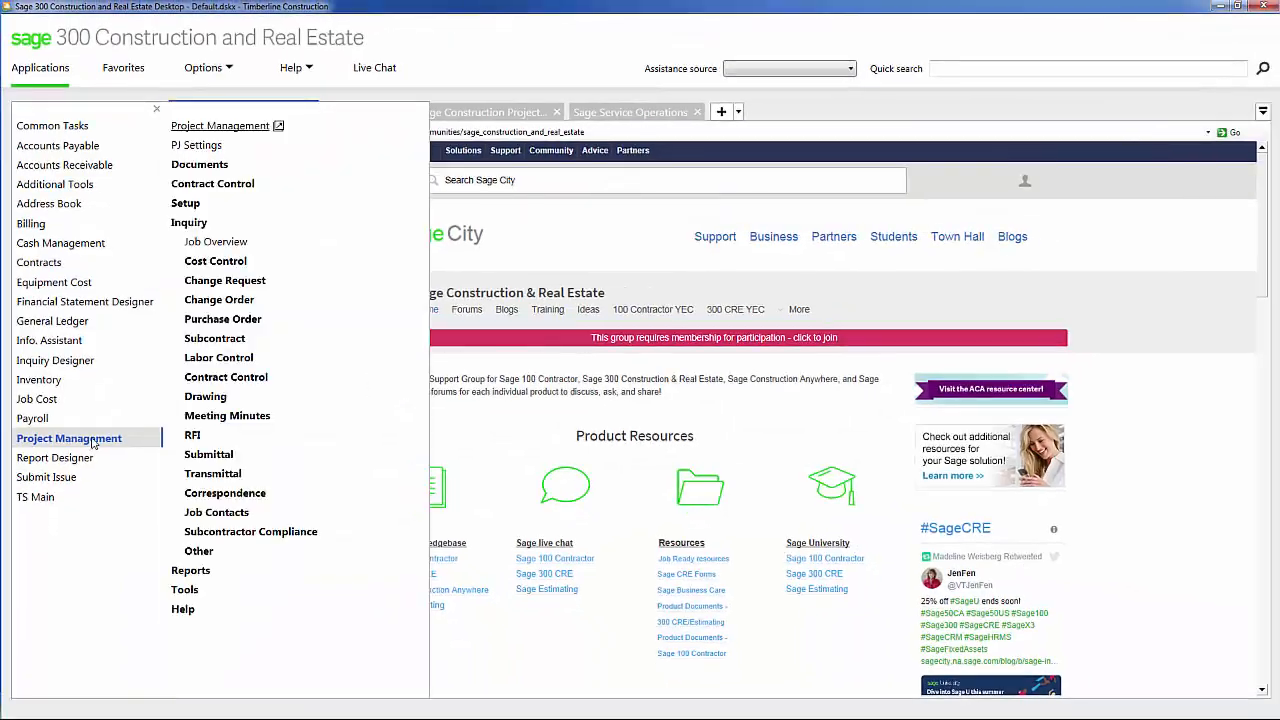
- Examine the items Project Management offers under Documents, Contract Control and Setup
left_click(180, 223)
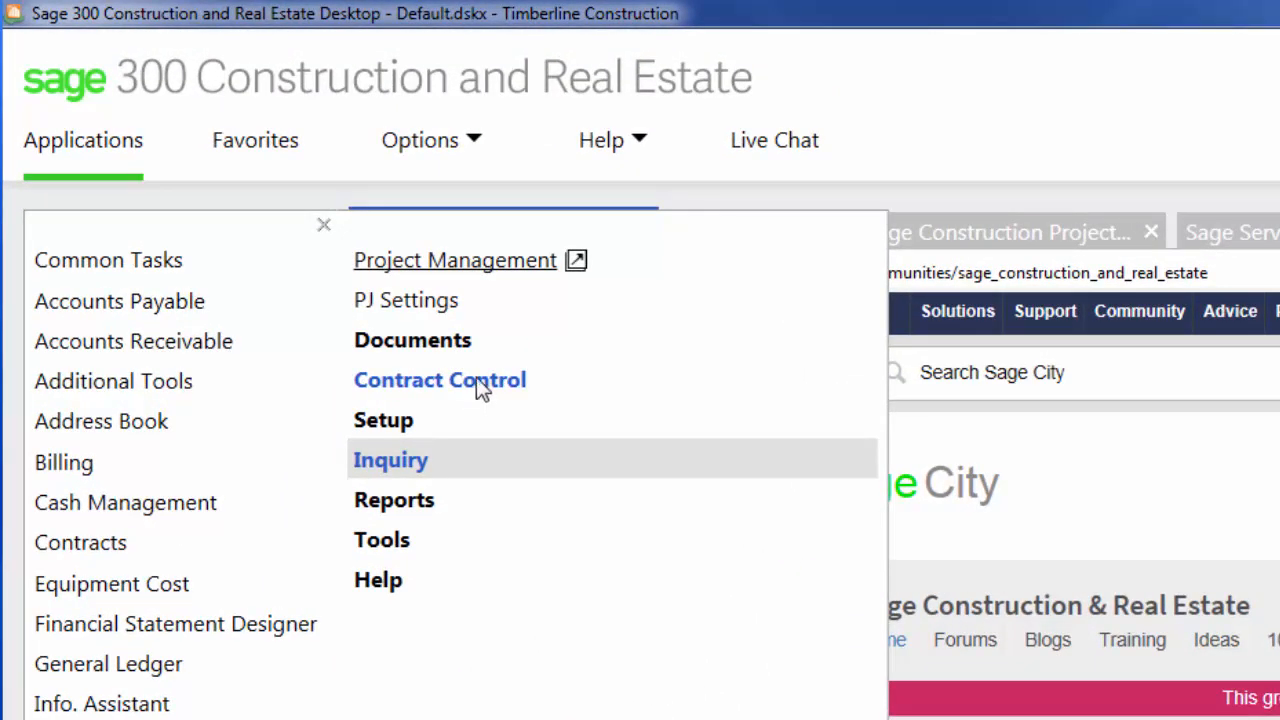
left_click(451, 340)
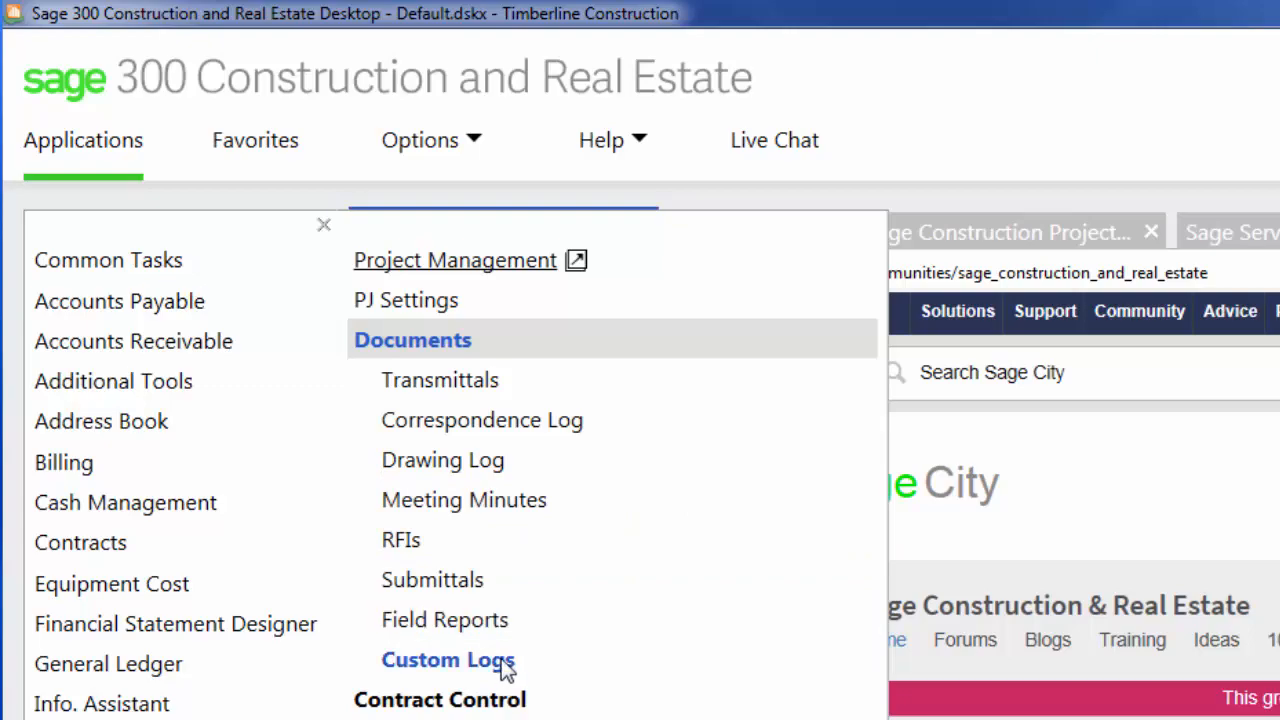
left_click(442, 346)
left_click(446, 384)
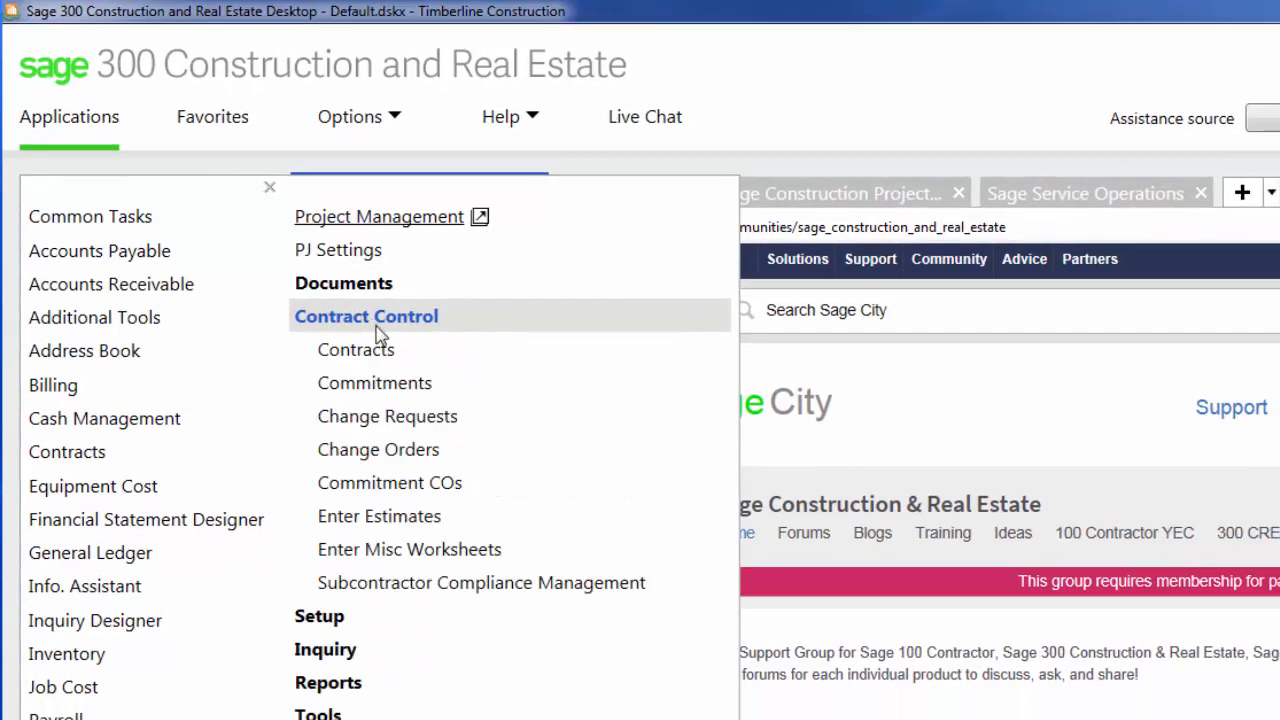
left_click(393, 358)
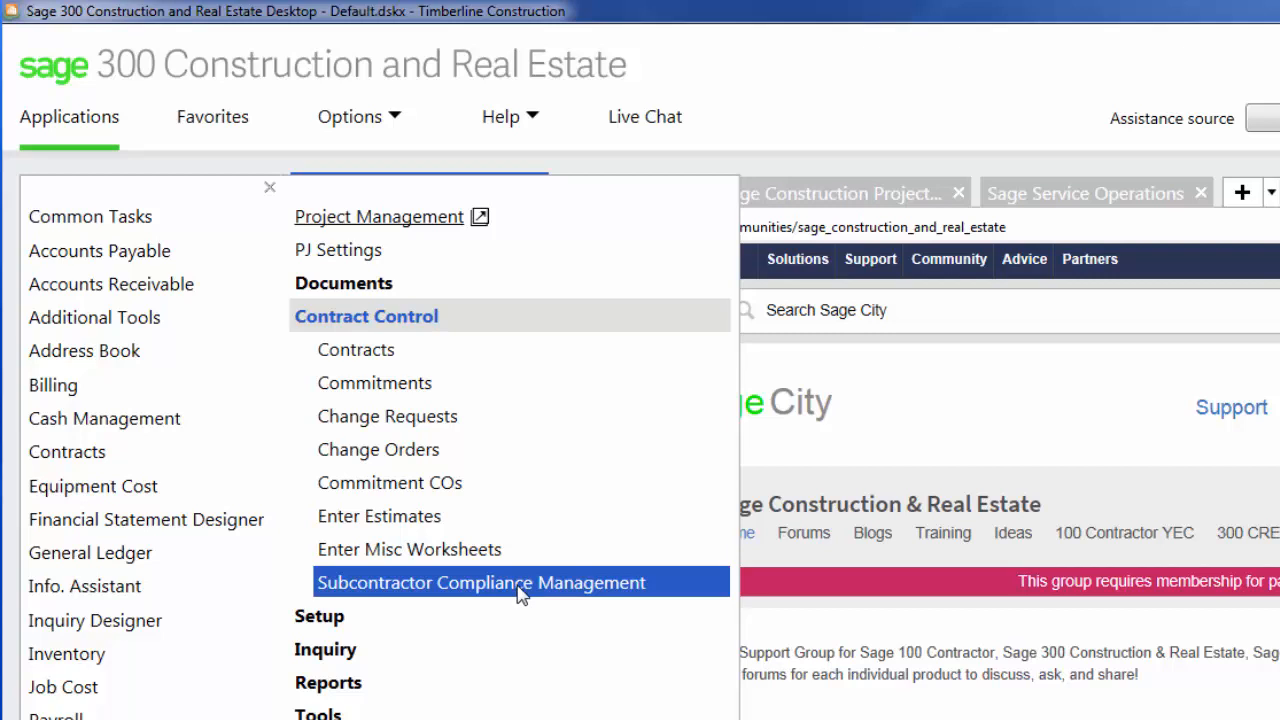
left_click(366, 316)
left_click(330, 354)
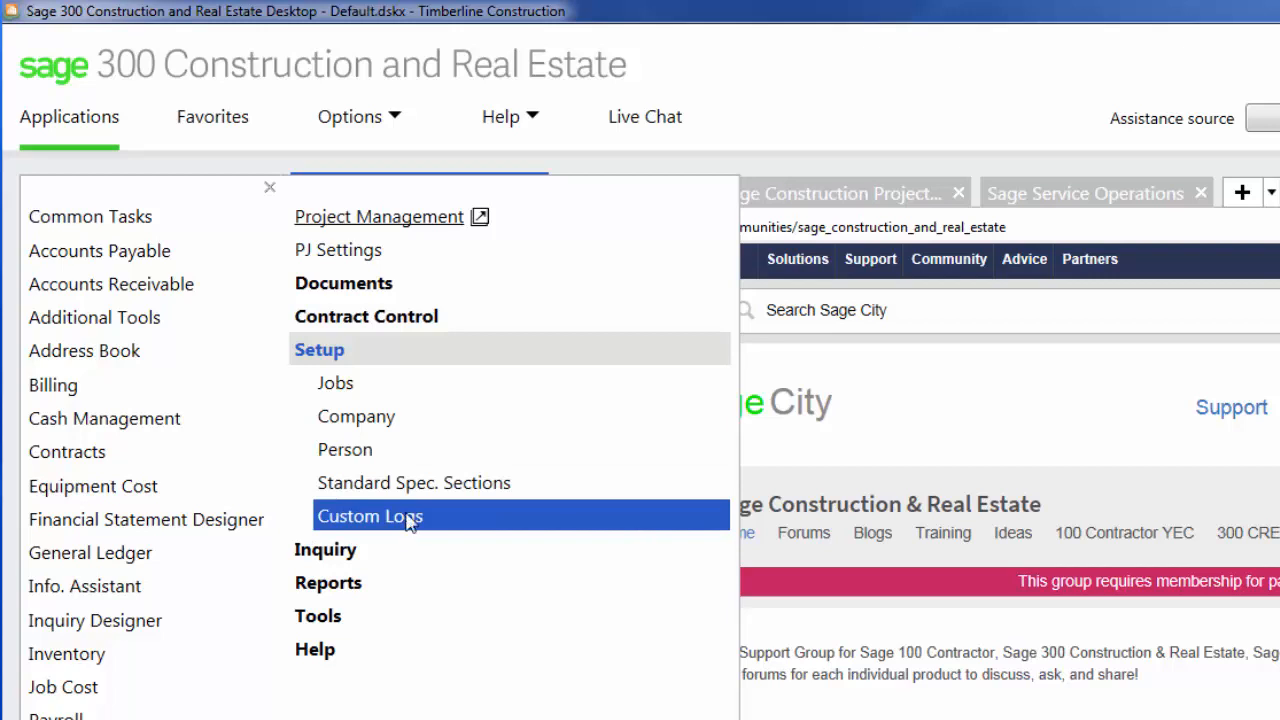
left_click(326, 358)
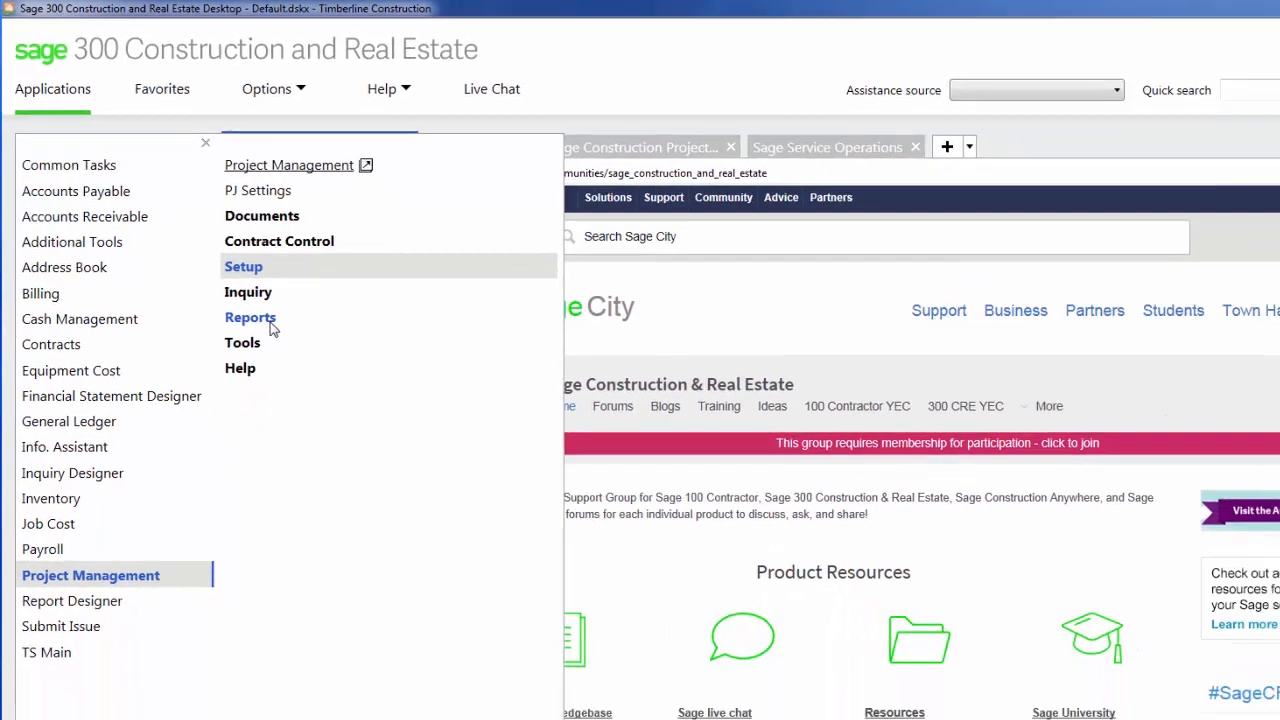
- Open change order 3 (Approved Requests 5, 7, 8) of the Clackamas Office Park #4 job
left_click(366, 316)
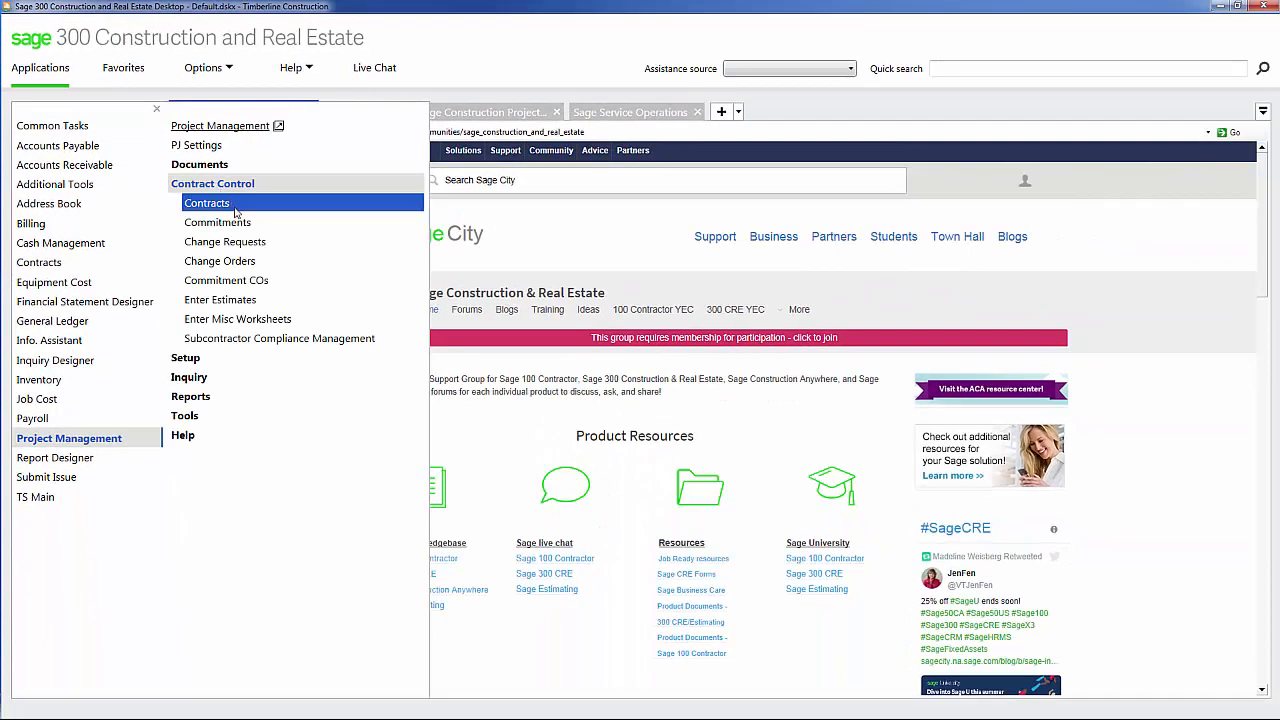
left_click(255, 266)
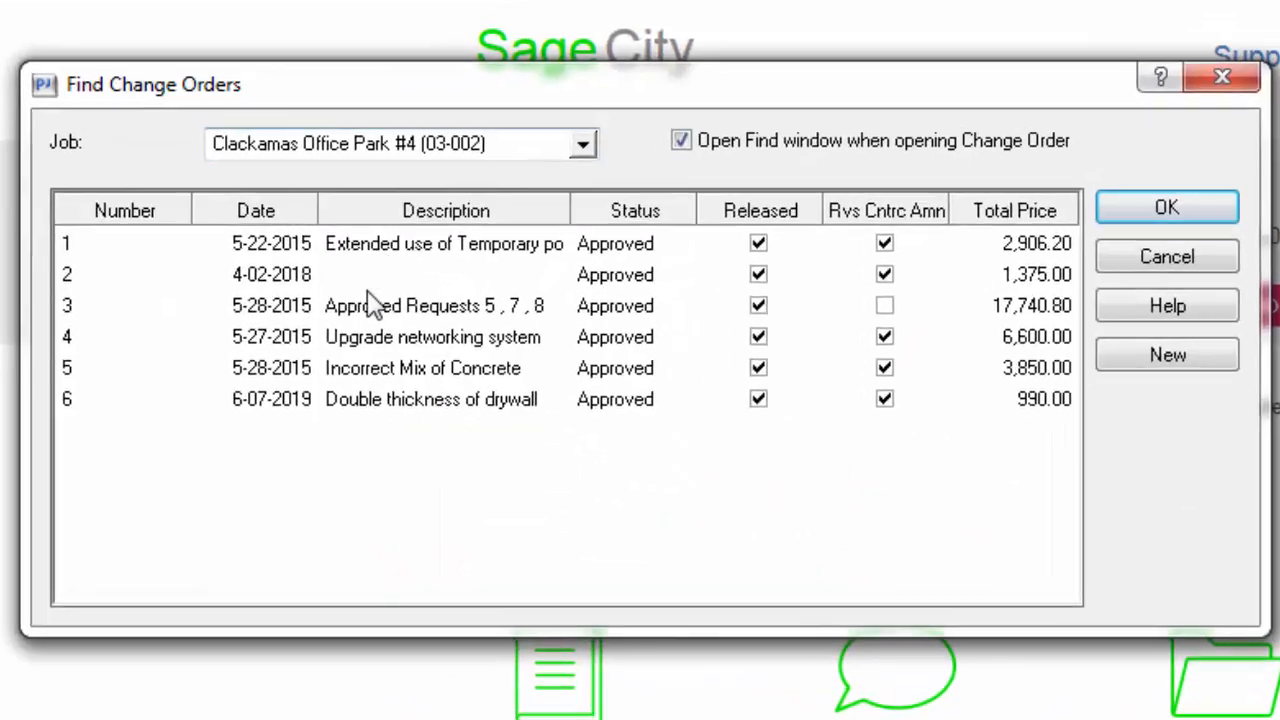
left_click(115, 318)
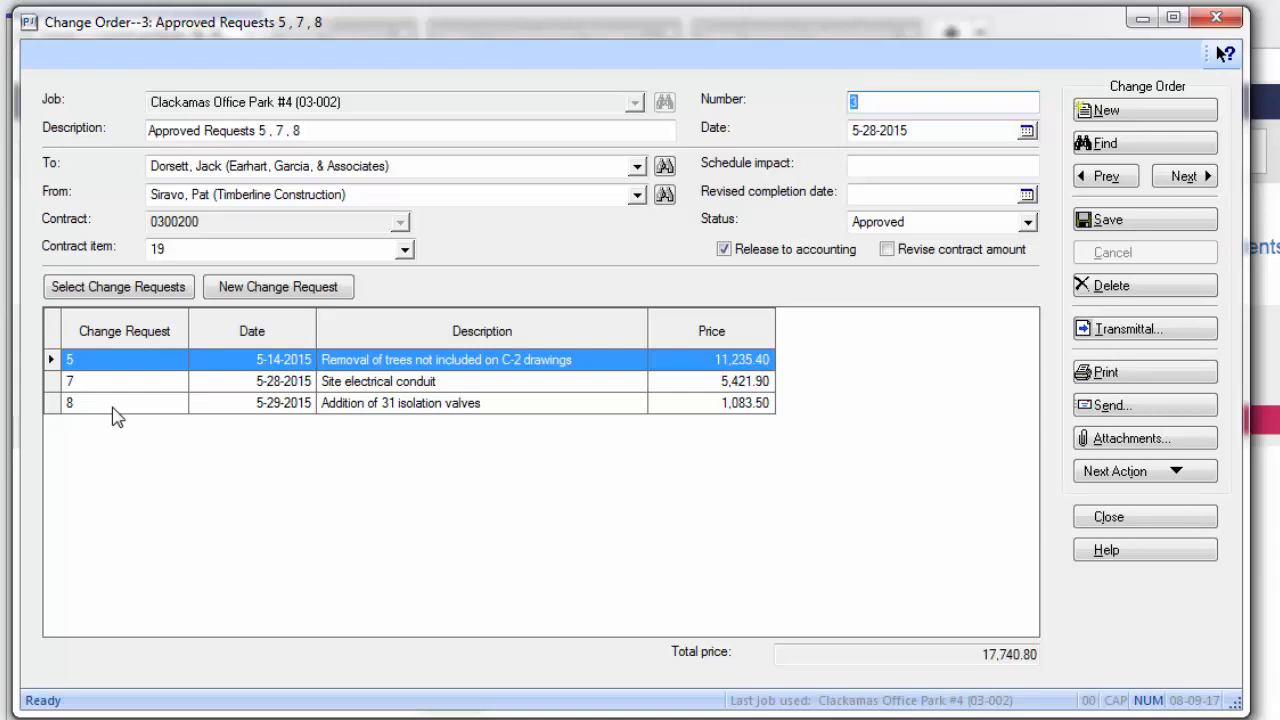
- Open change request 5 for the tree removal and review its details and price/cost estimate
double_click(129, 363)
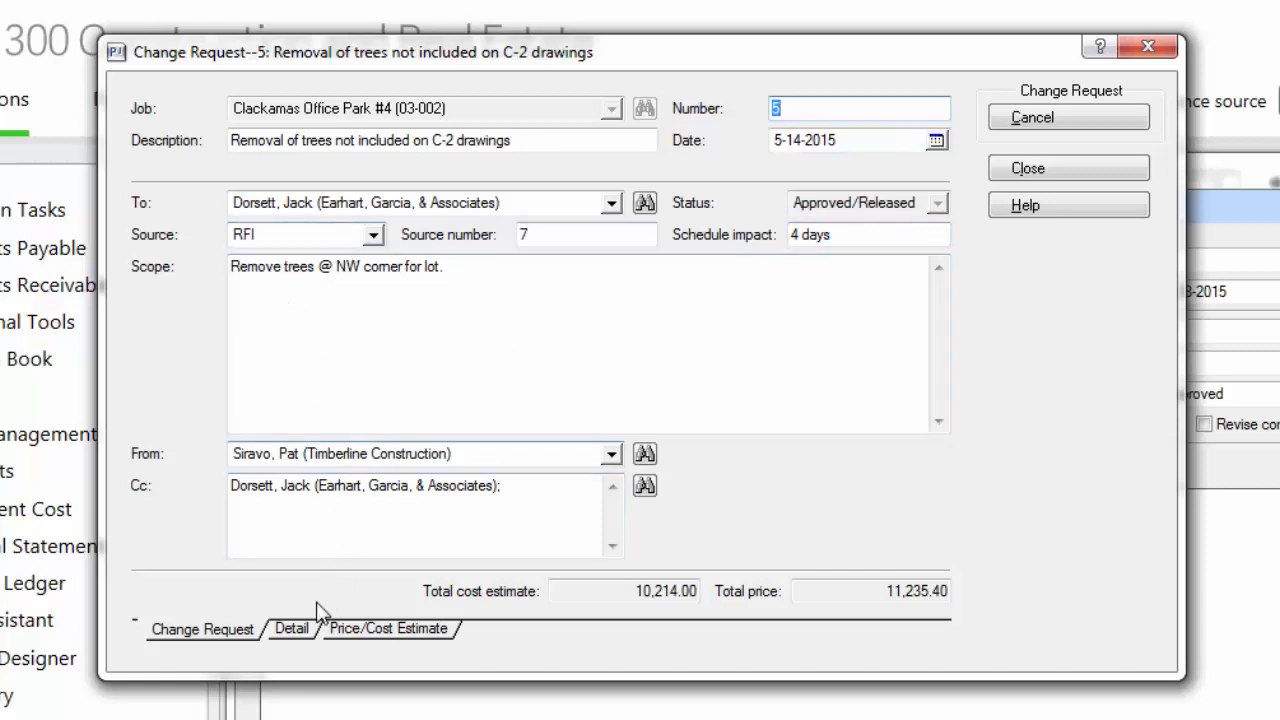
left_click(303, 628)
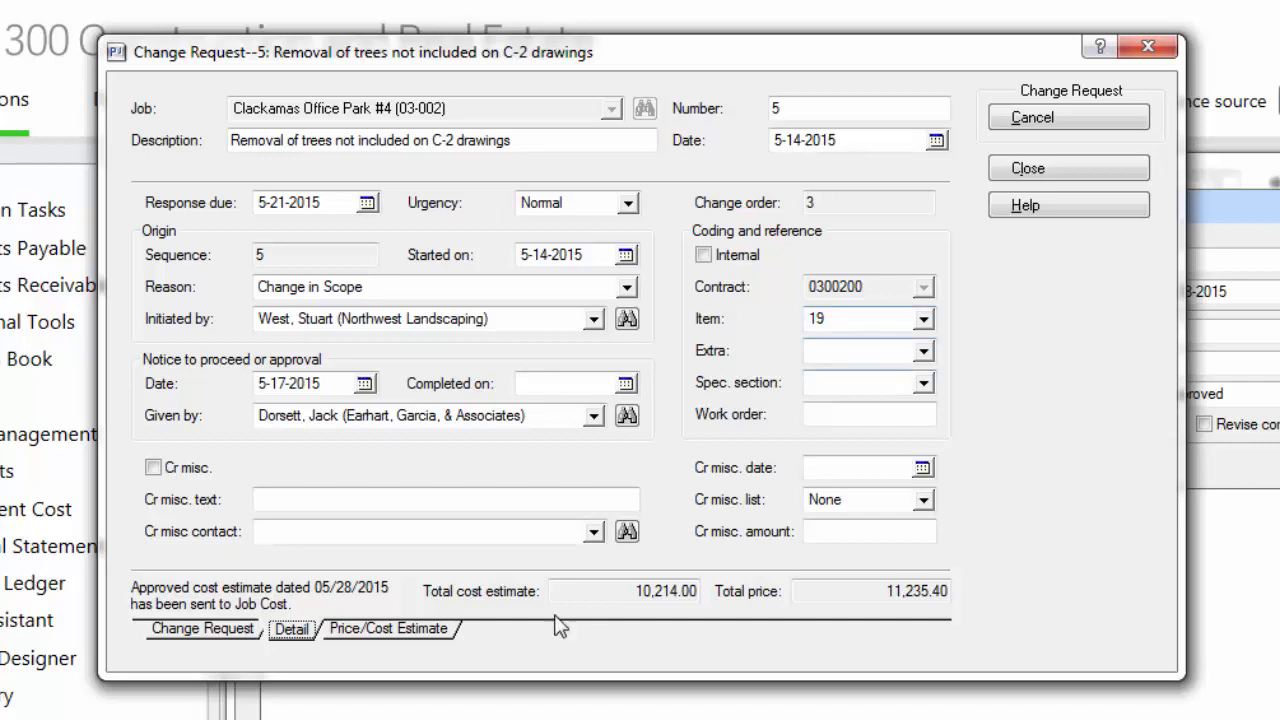
left_click(368, 631)
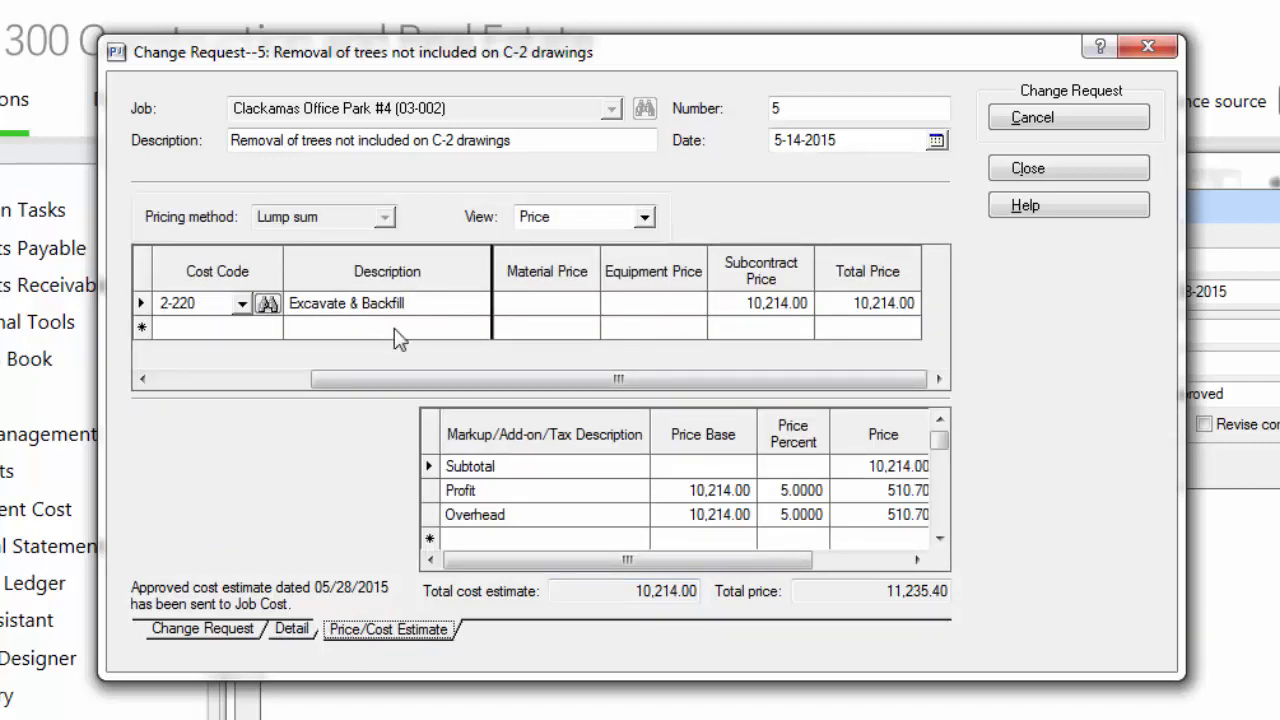
- View the change request's pricing as Cost estimate and as Vendor, and return to the change order
left_click(645, 216)
left_click(565, 249)
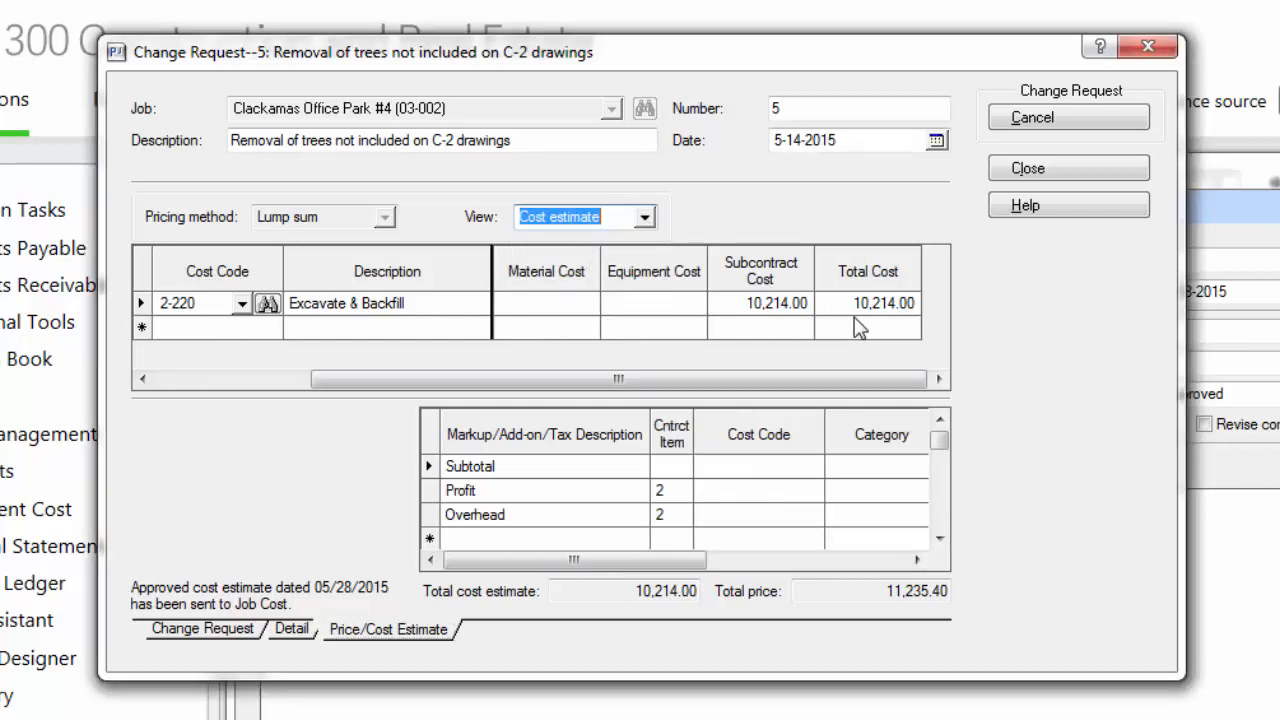
left_click(646, 218)
left_click(548, 319)
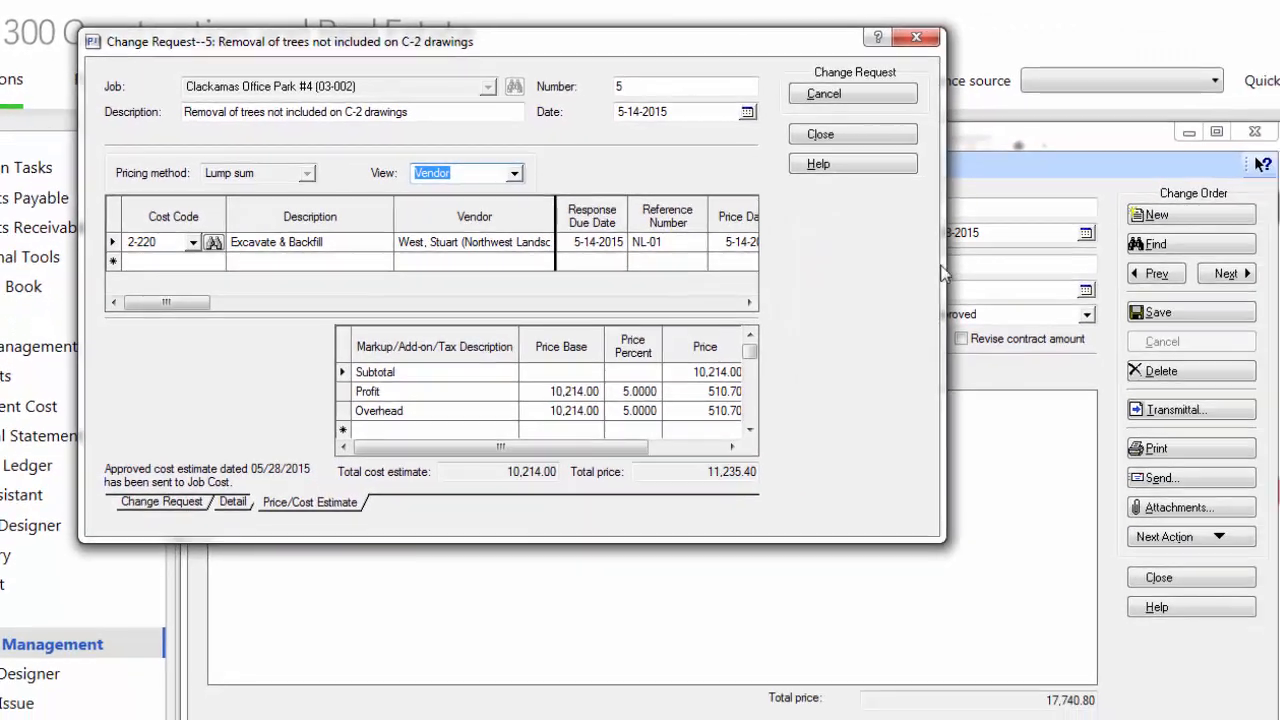
left_click_drag(1033, 296, 1275, 296)
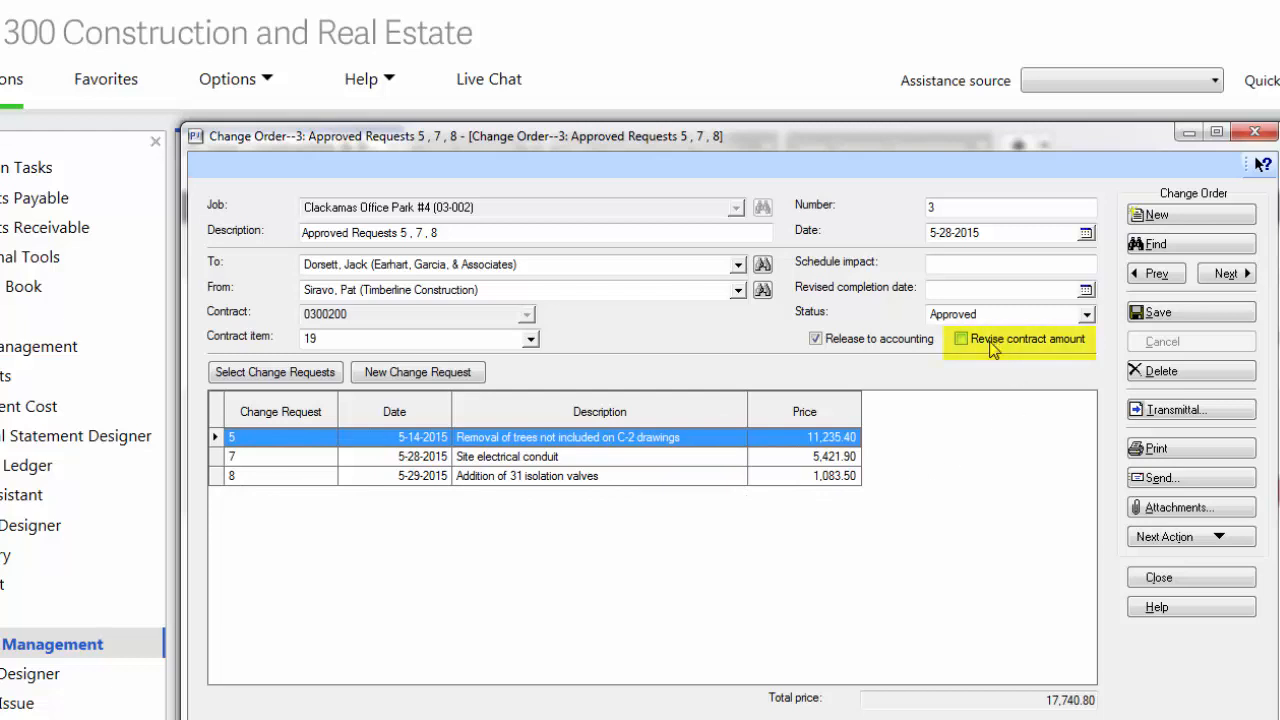
- Show the next actions available for change order 3, including Update Job Estimate
left_click(1188, 540)
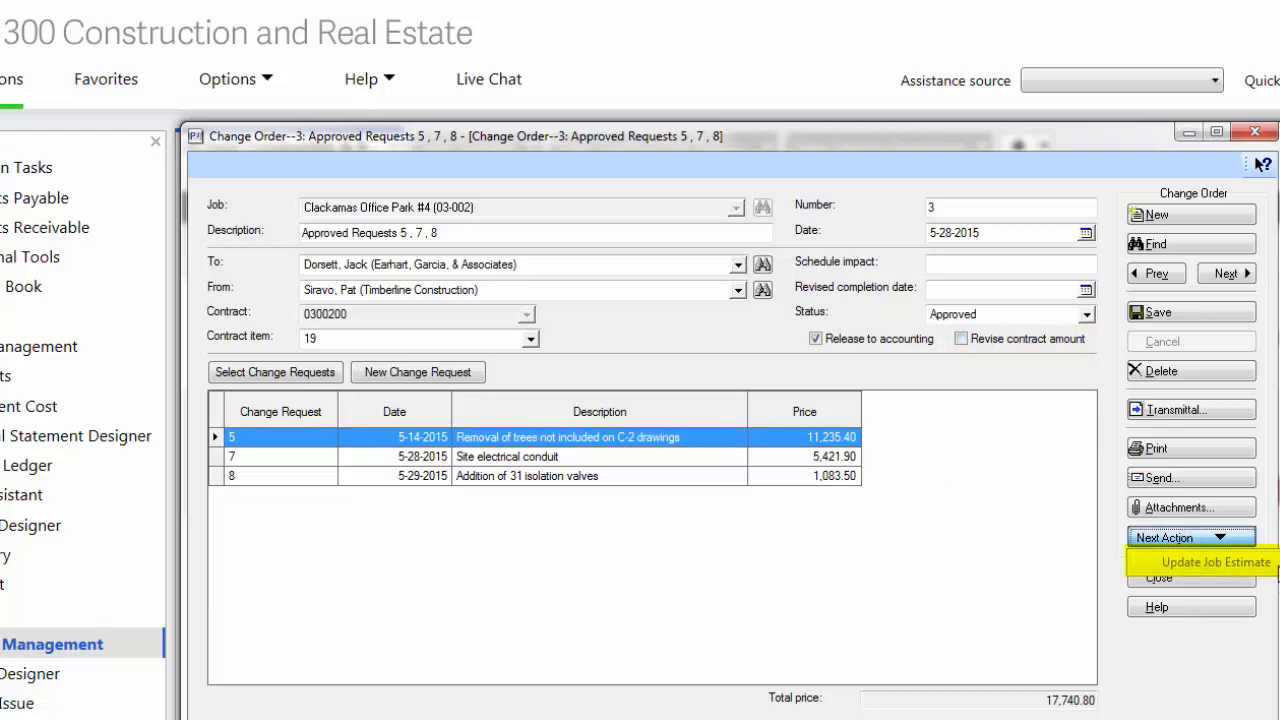
left_click(700, 557)
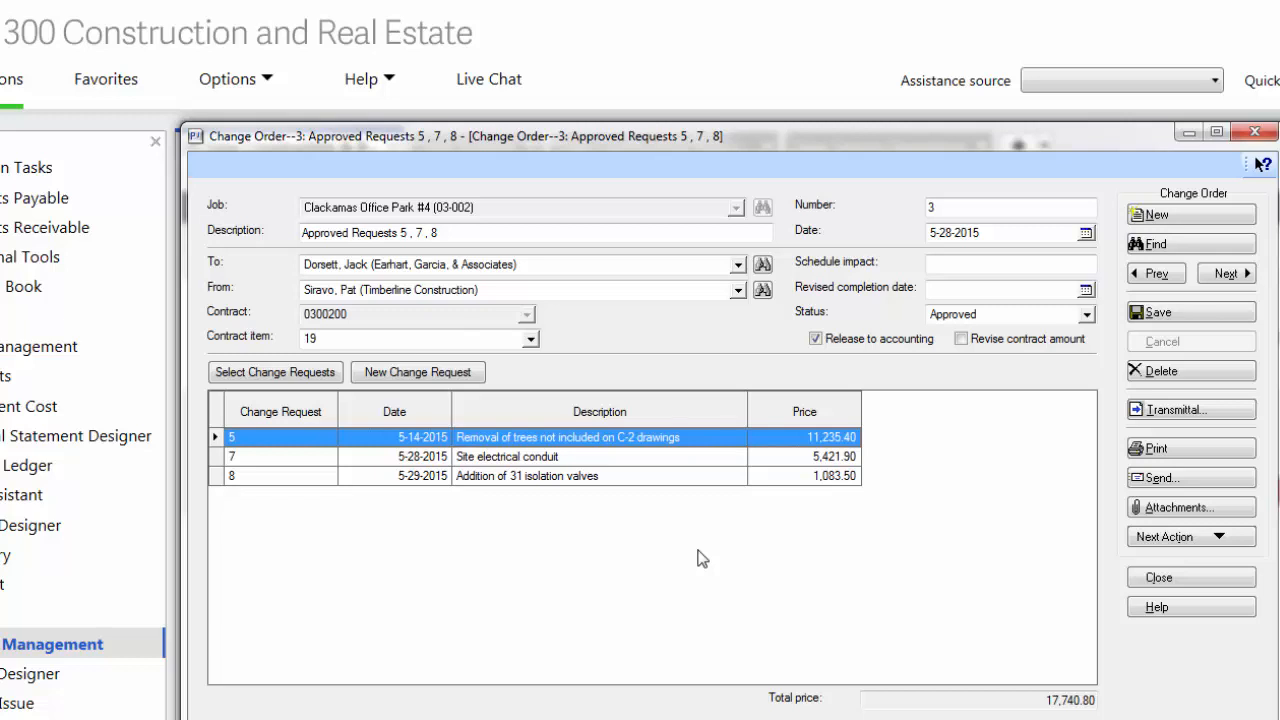
left_click(1230, 536)
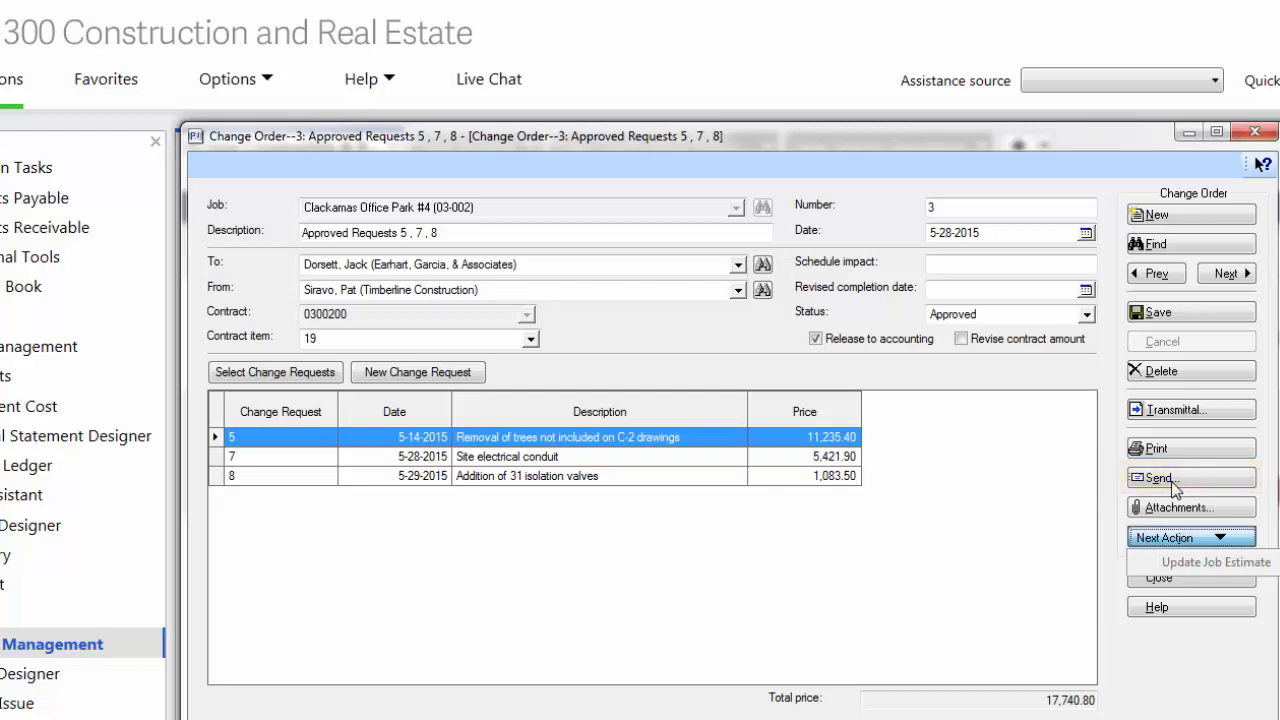
- Check the change order's attachment notes without saving, and preview its printed form down to the signature lines
left_click(1181, 512)
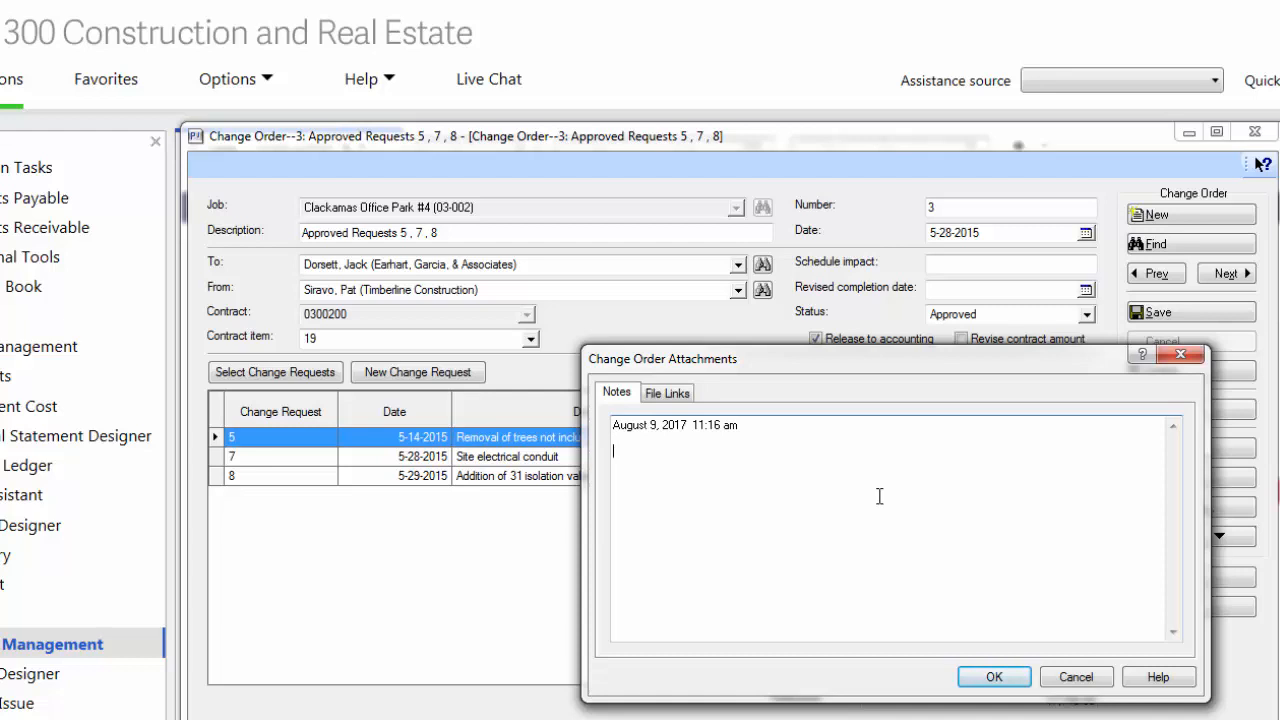
left_click(1088, 678)
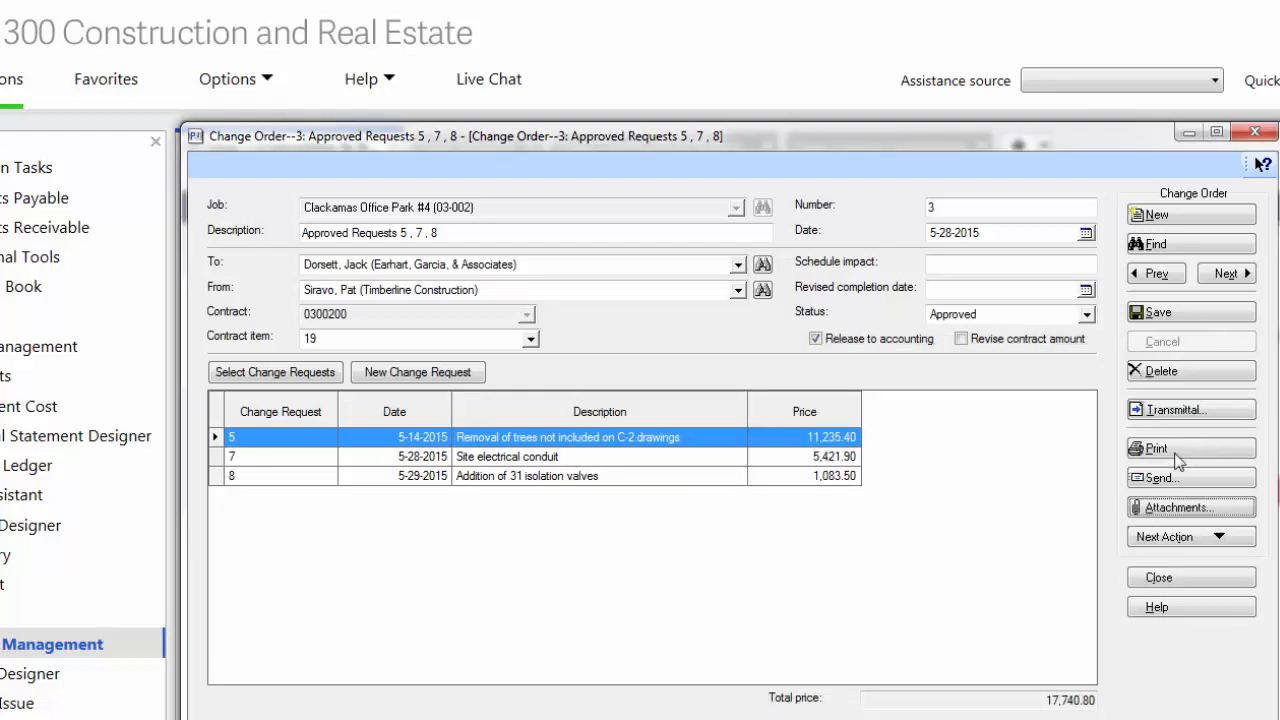
left_click(1177, 458)
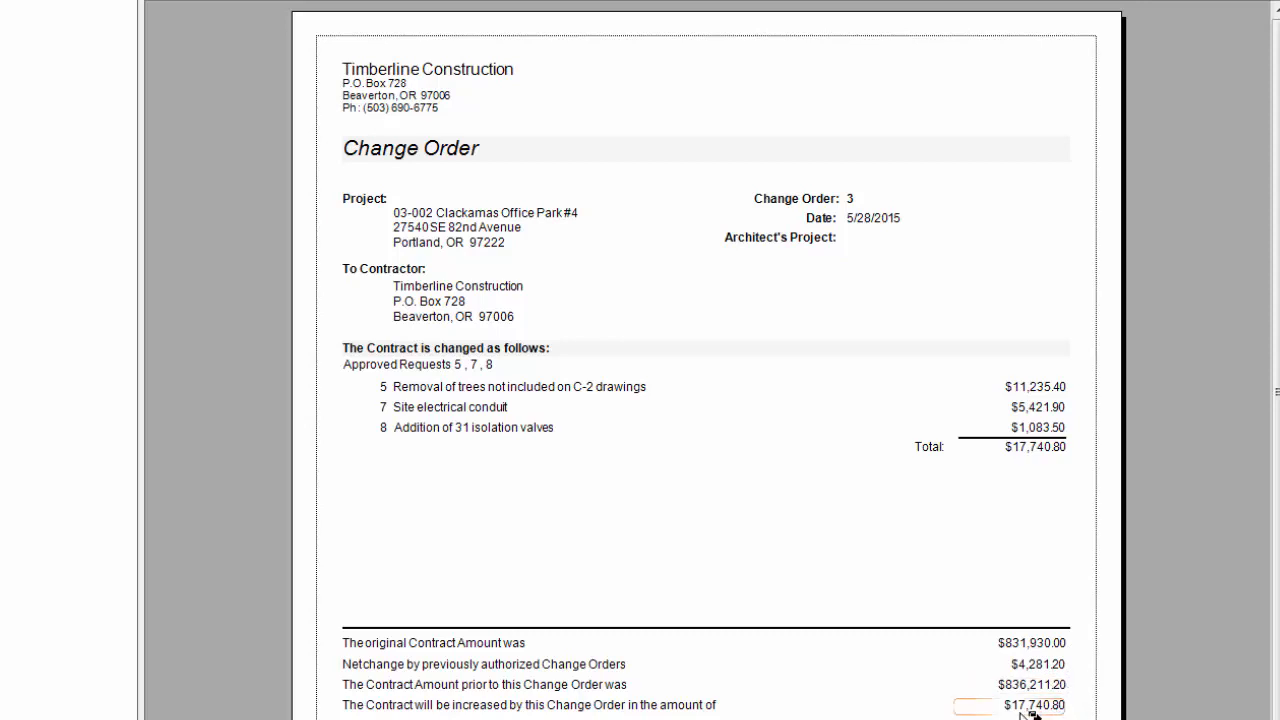
scroll(1068, 711, "down", 1)
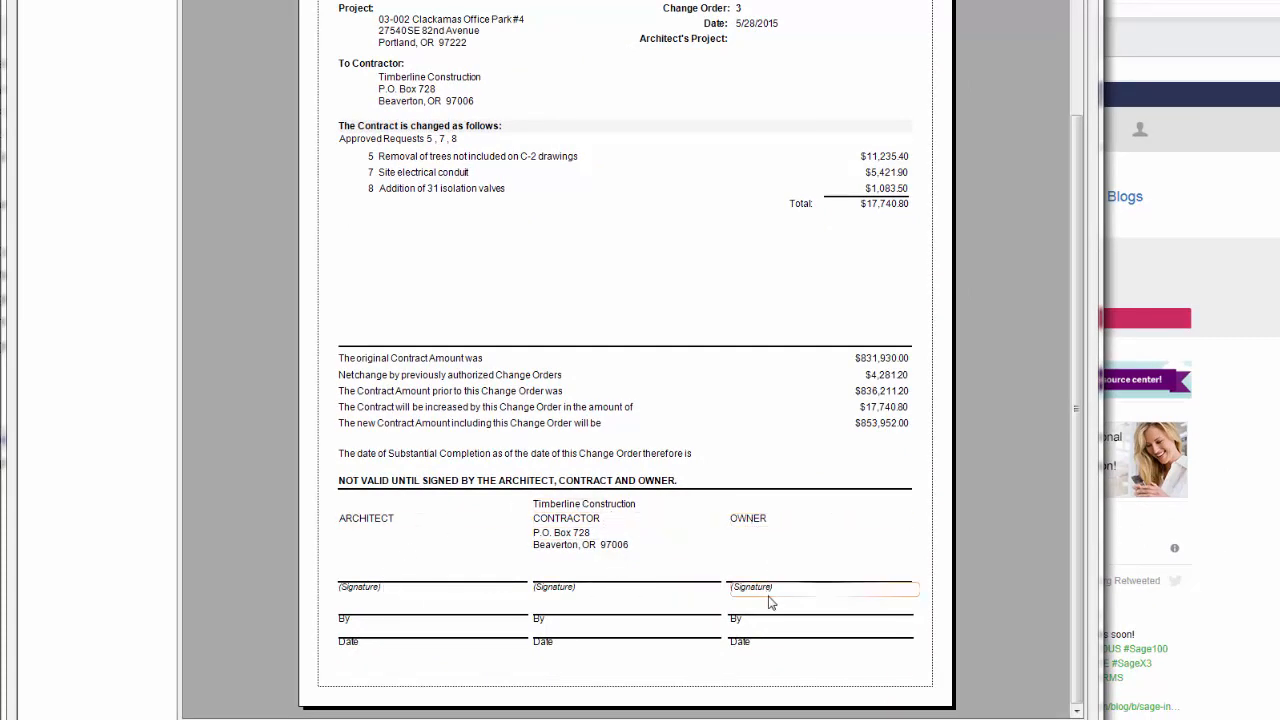
scroll(648, 457, "up", 3)
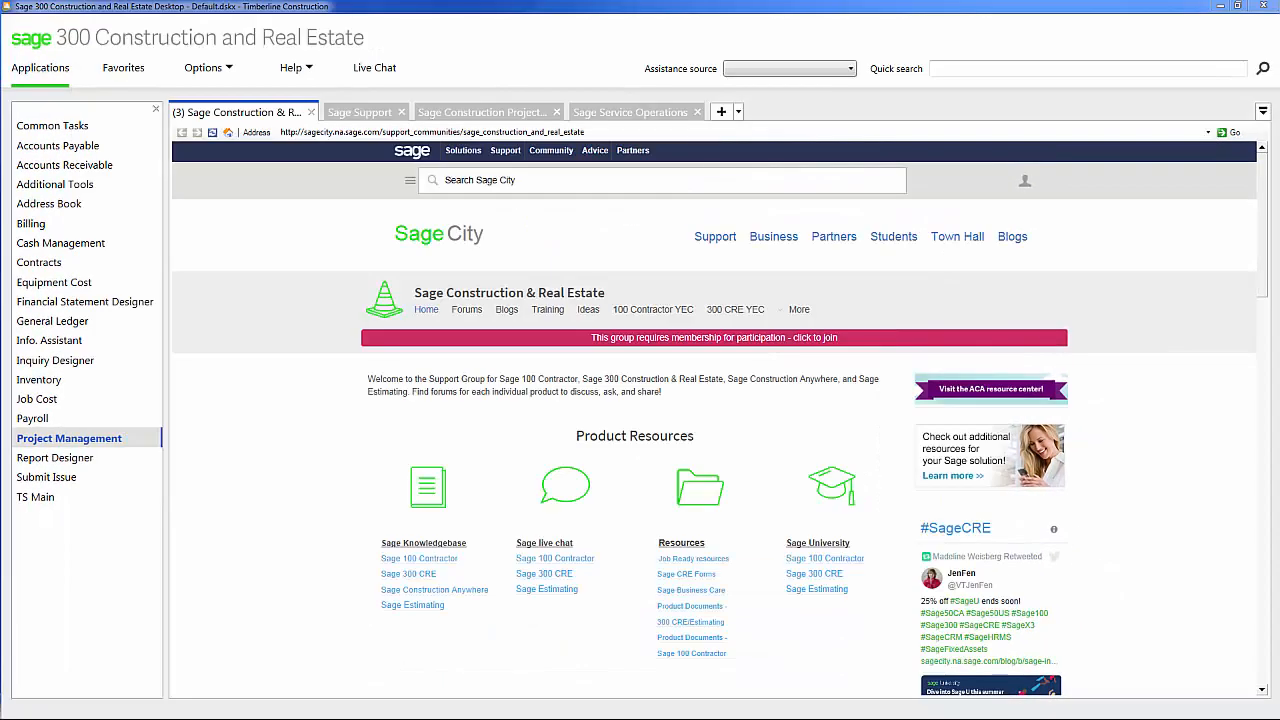
- Open the Fill Sand and Gravel commitment from Project Management's contract control and review its scope of work
left_click(106, 442)
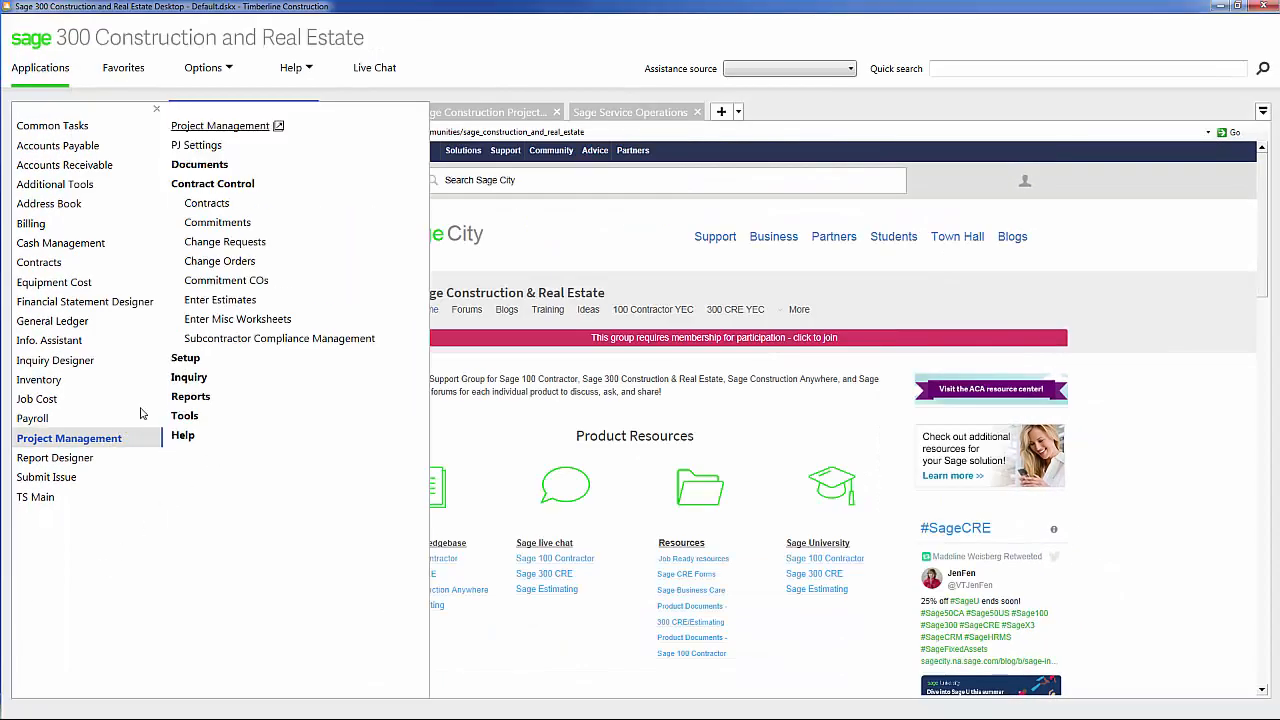
left_click(217, 222)
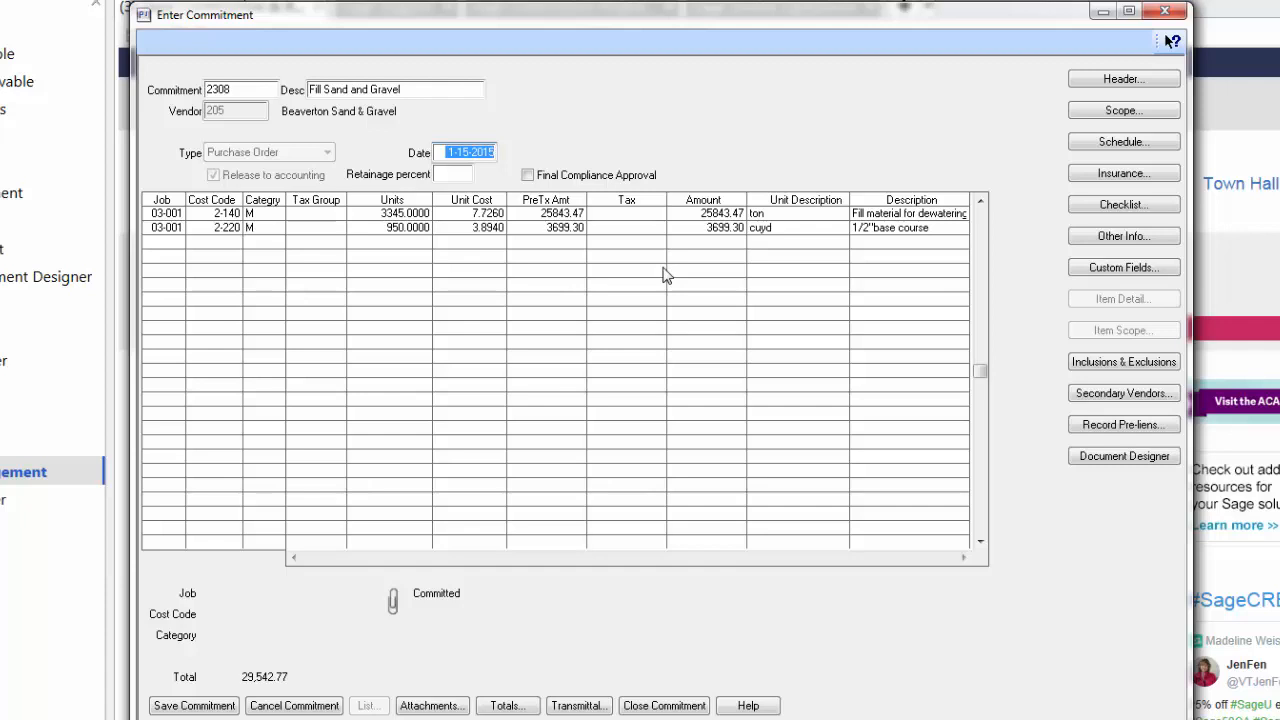
left_click(1113, 112)
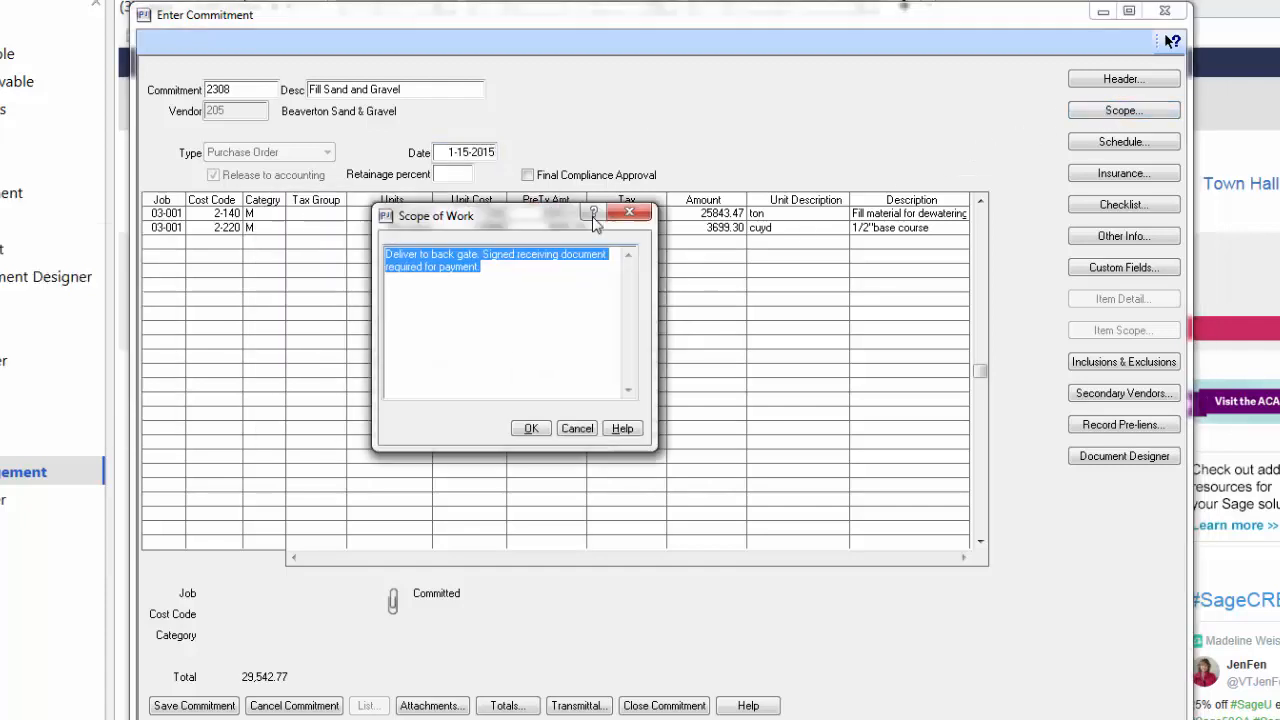
left_click_drag(597, 222, 673, 231)
left_click(655, 437)
- Review the commitment's schedule dates and insurance information, leaving both unchanged
left_click(1130, 146)
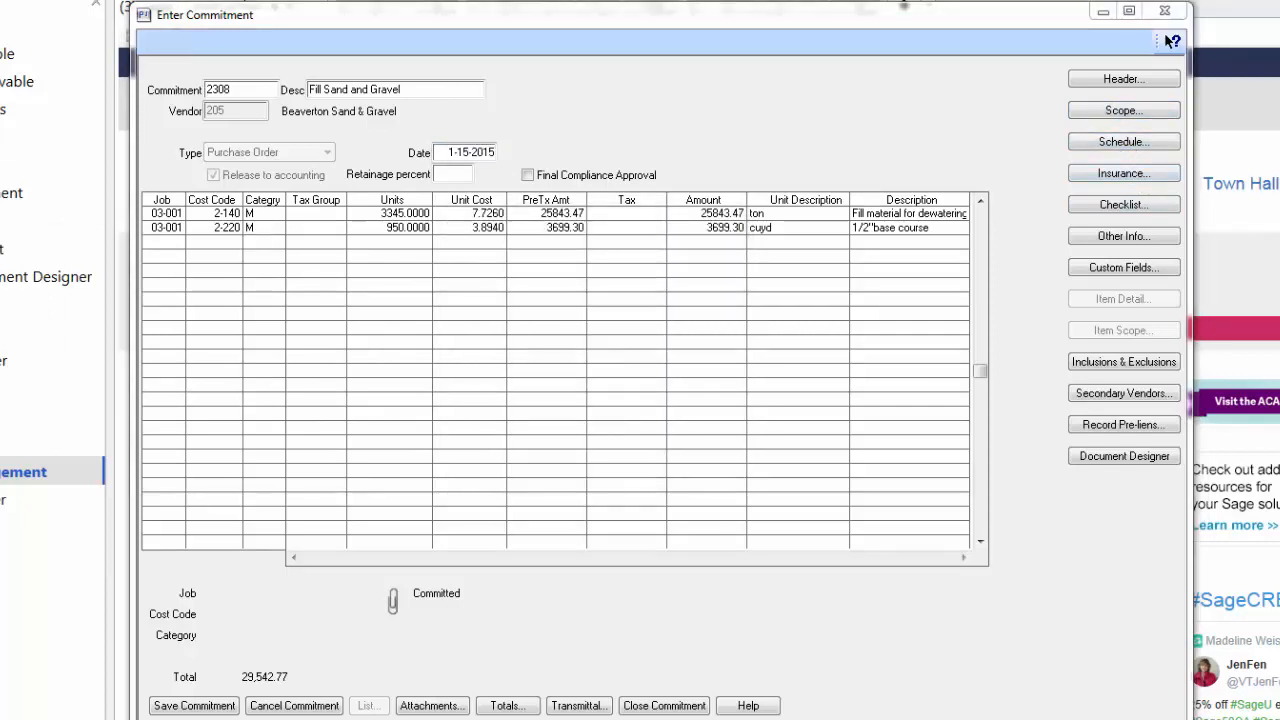
left_click_drag(410, 220, 617, 248)
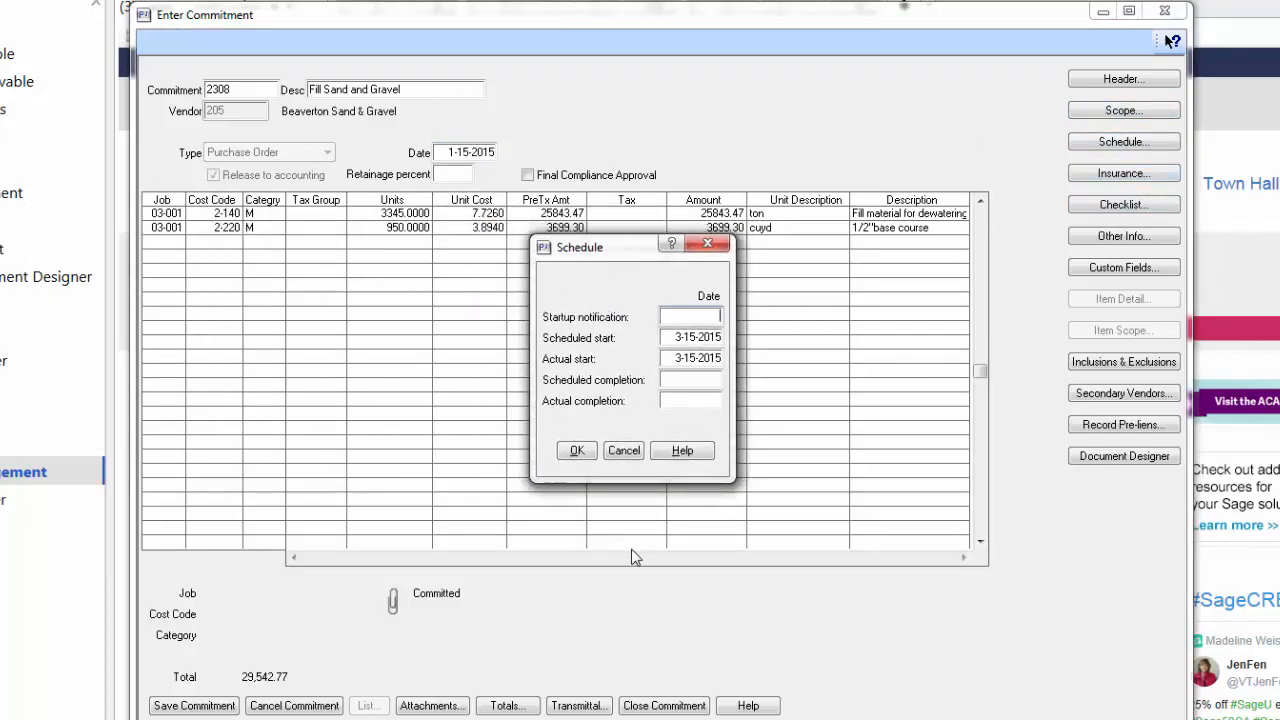
left_click(625, 452)
left_click_drag(370, 120, 485, 90)
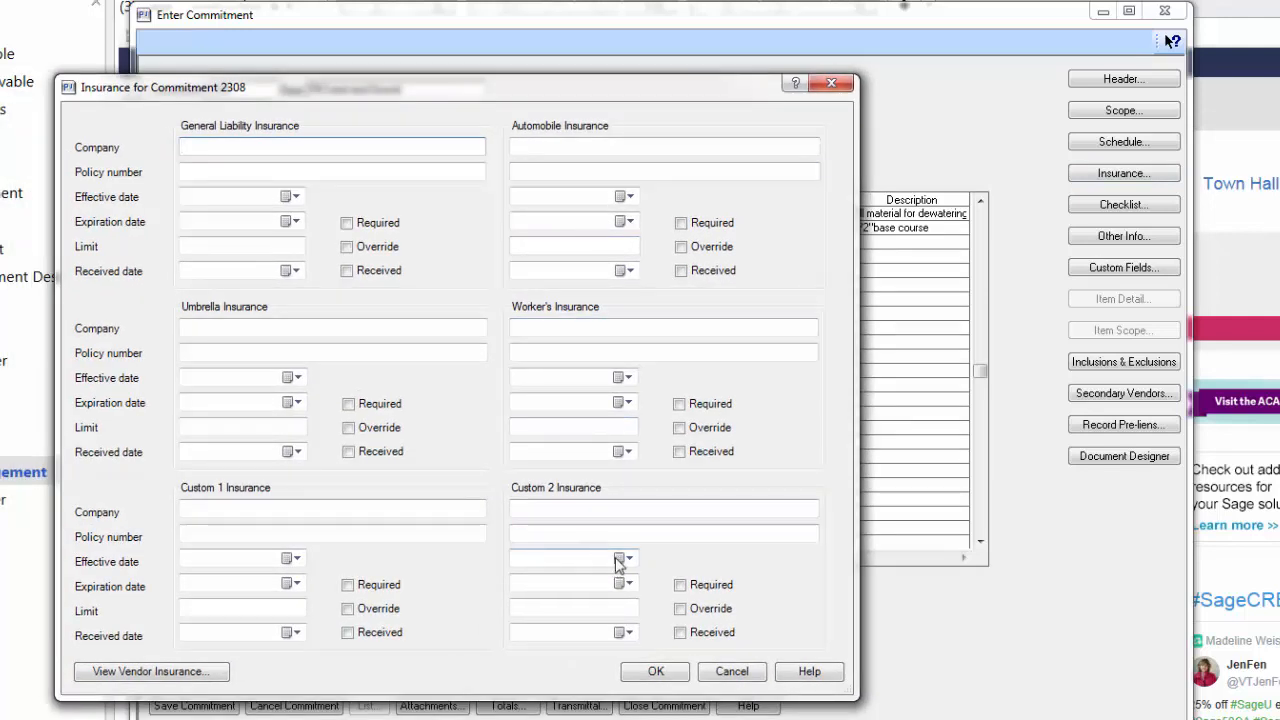
left_click(731, 671)
- Review the commitment's checklist of bonds and contracts and its other information, without making changes
left_click_drag(5, 308, 505, 301)
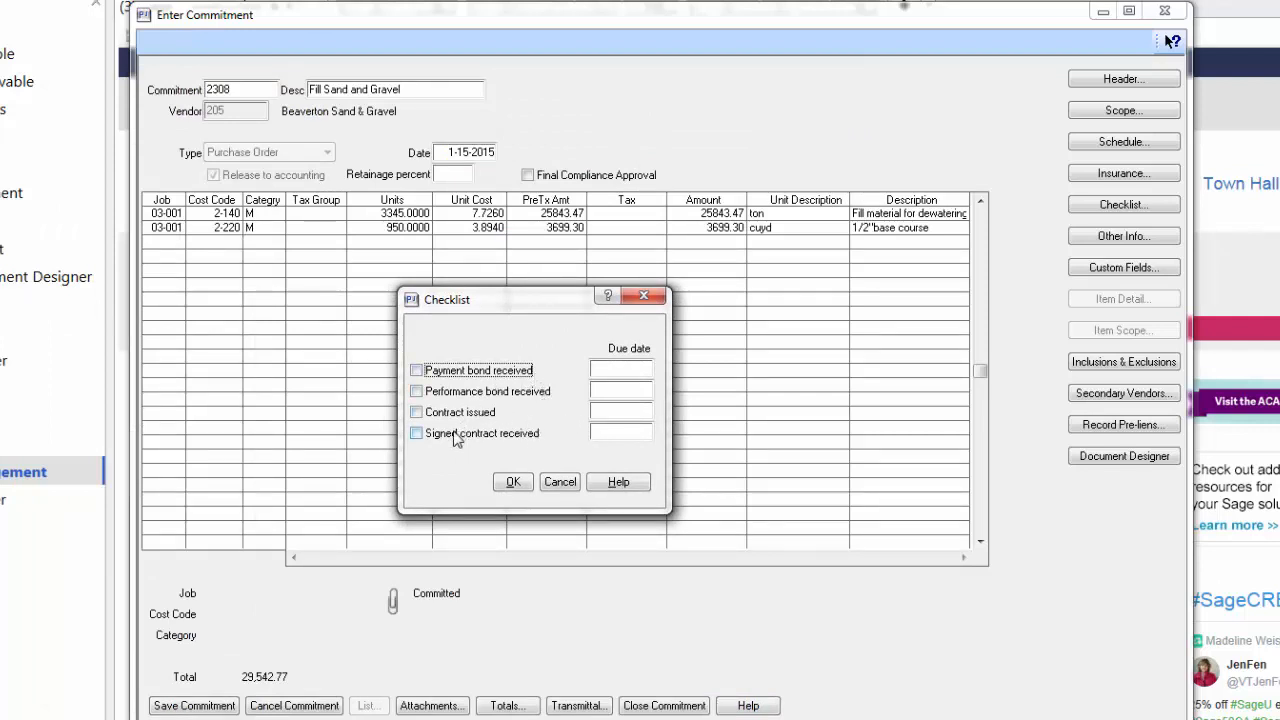
left_click(560, 482)
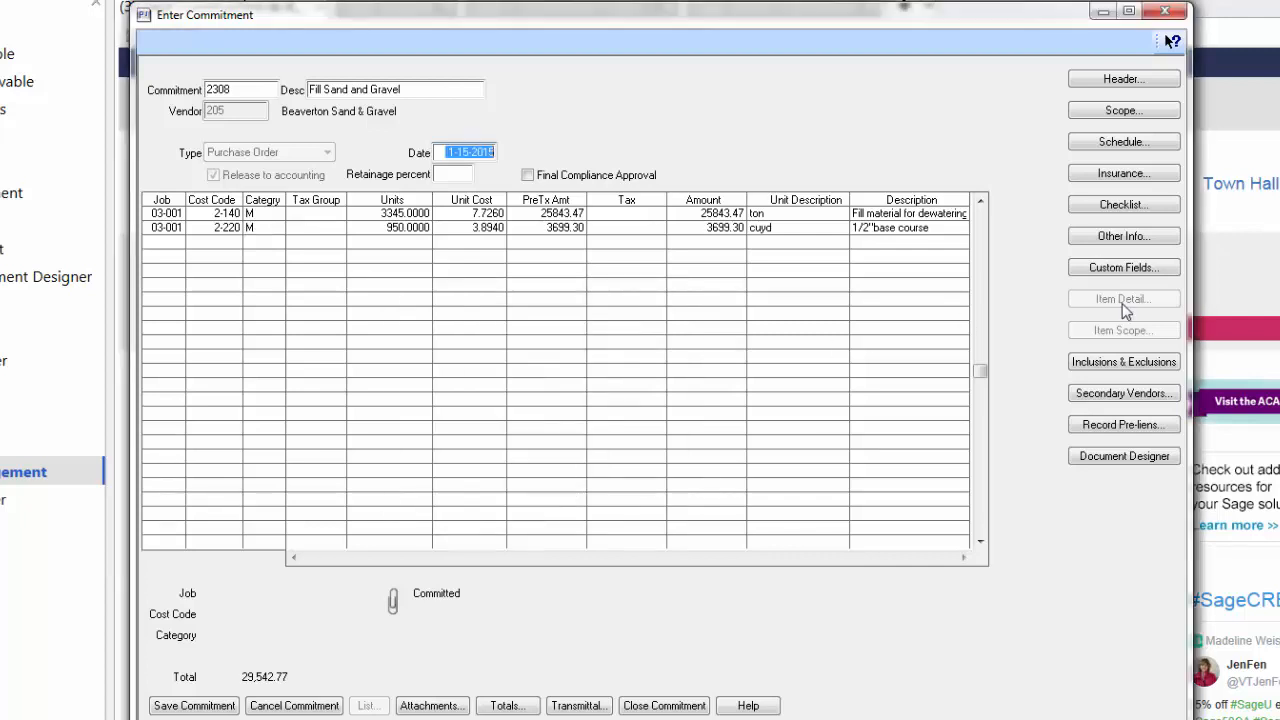
left_click(1126, 240)
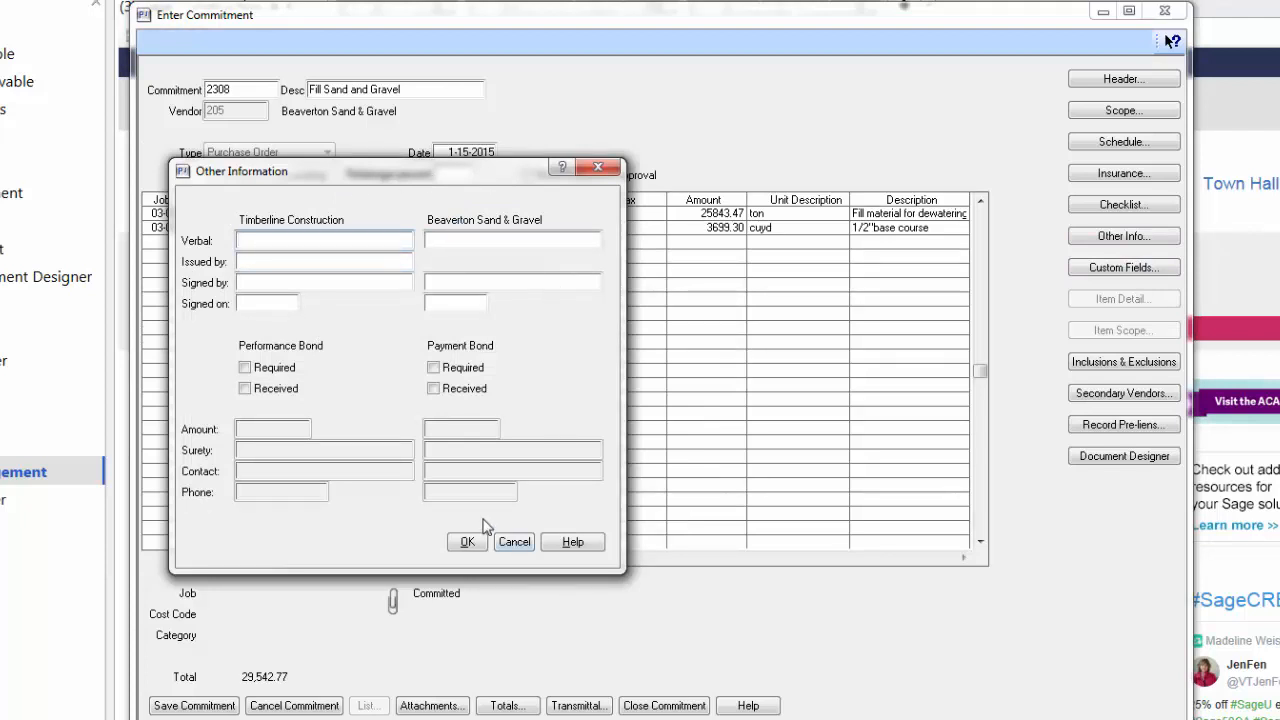
left_click(514, 541)
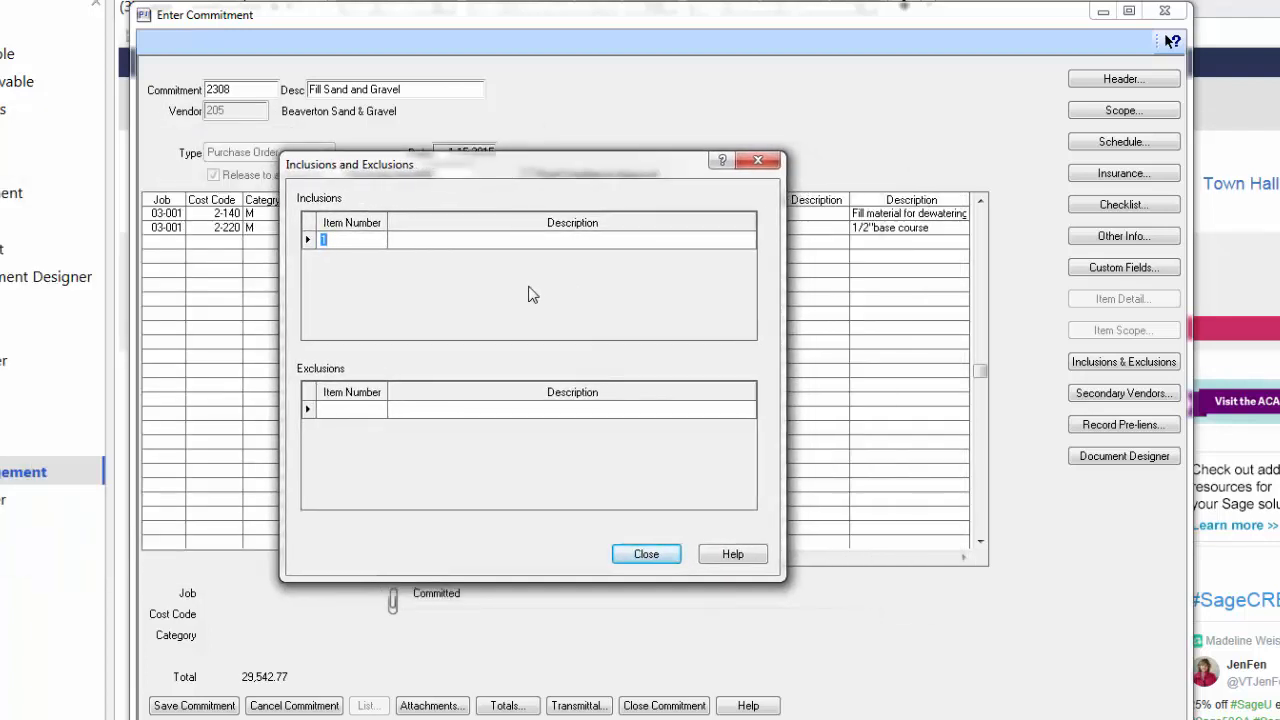
- Review the commitment's inclusions and exclusions, secondary vendors and pre-lien recording details
left_click(659, 557)
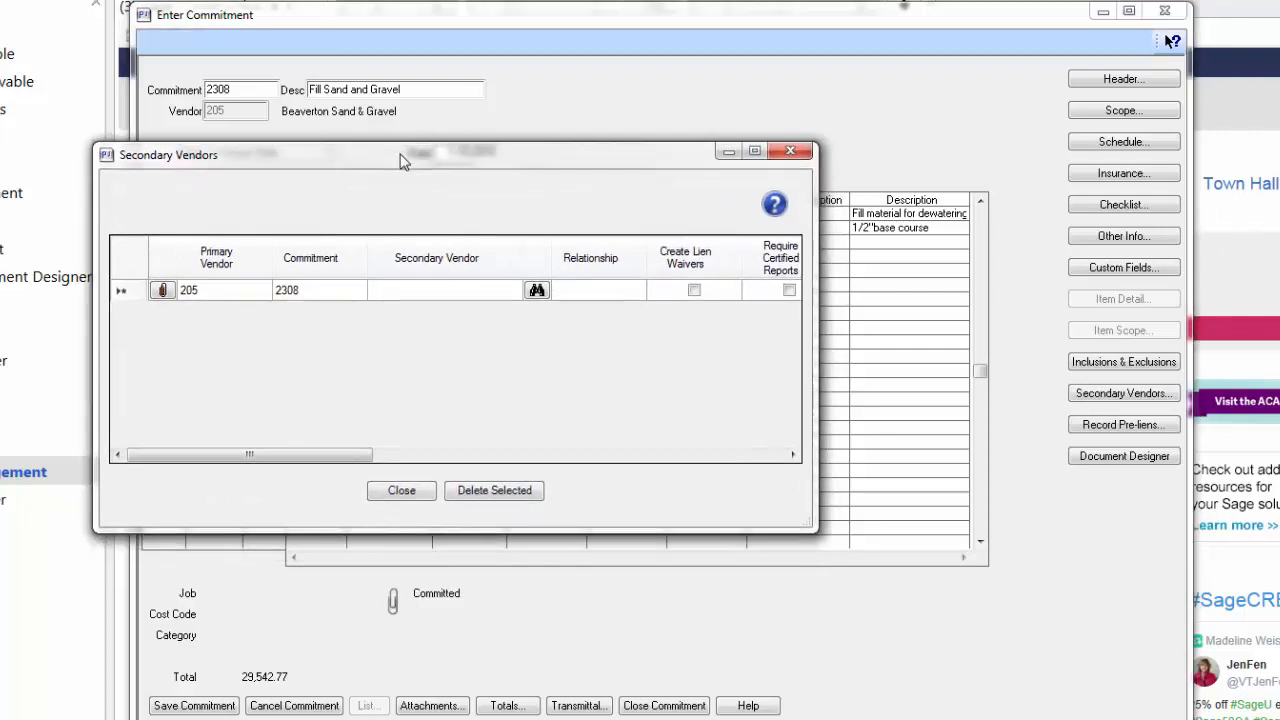
mouse_move(400, 160)
left_mouse_down()
mouse_move(390, 140)
mouse_move(408, 137)
left_mouse_up()
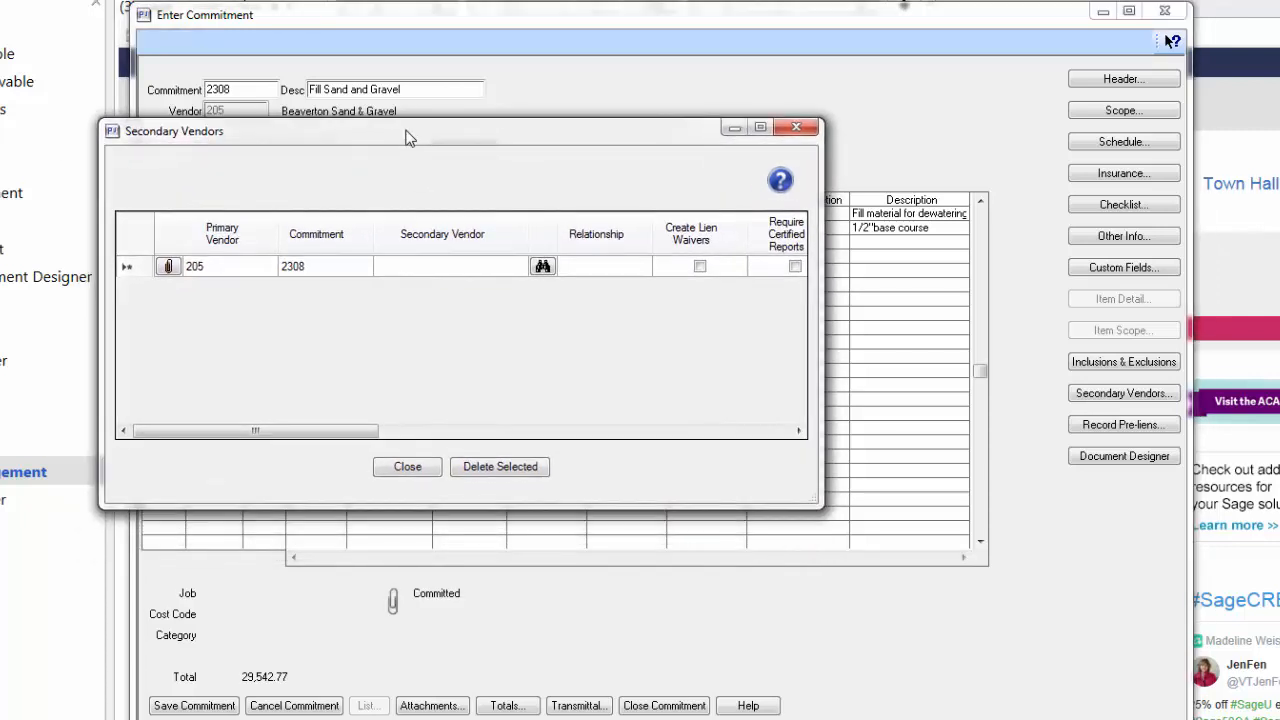
left_click(407, 466)
left_click_drag(2, 192, 541, 228)
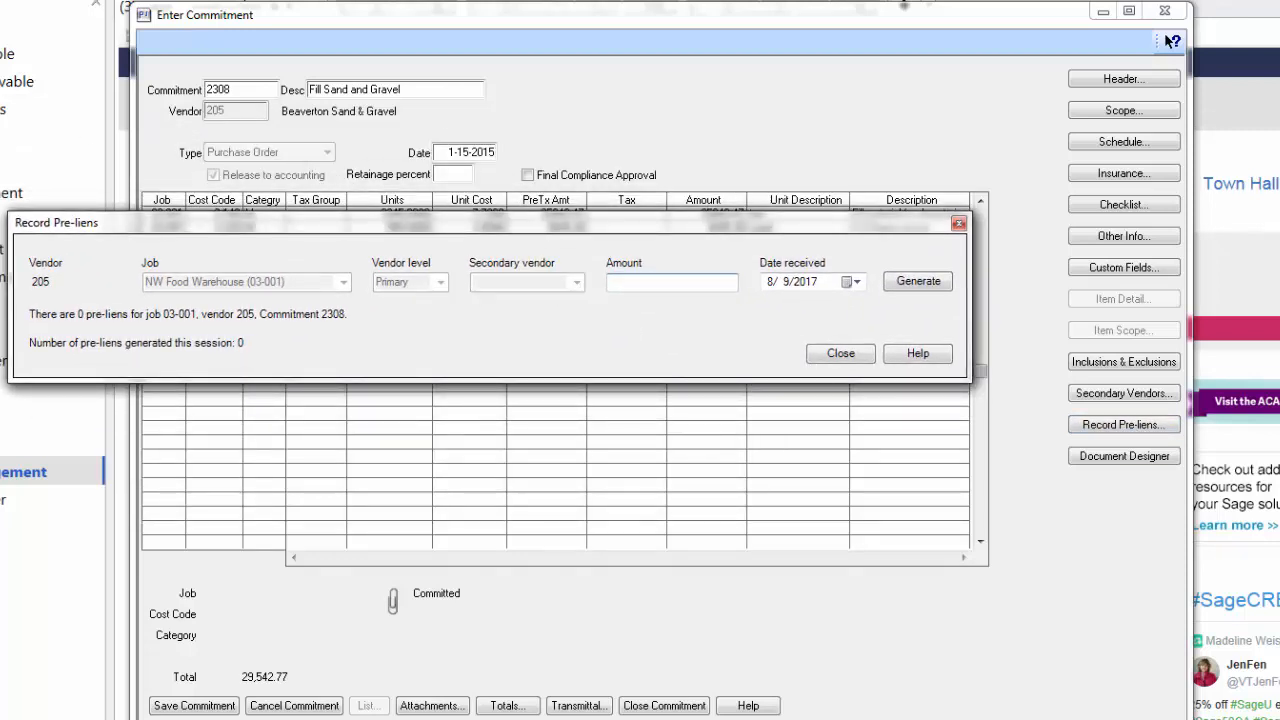
left_click(840, 354)
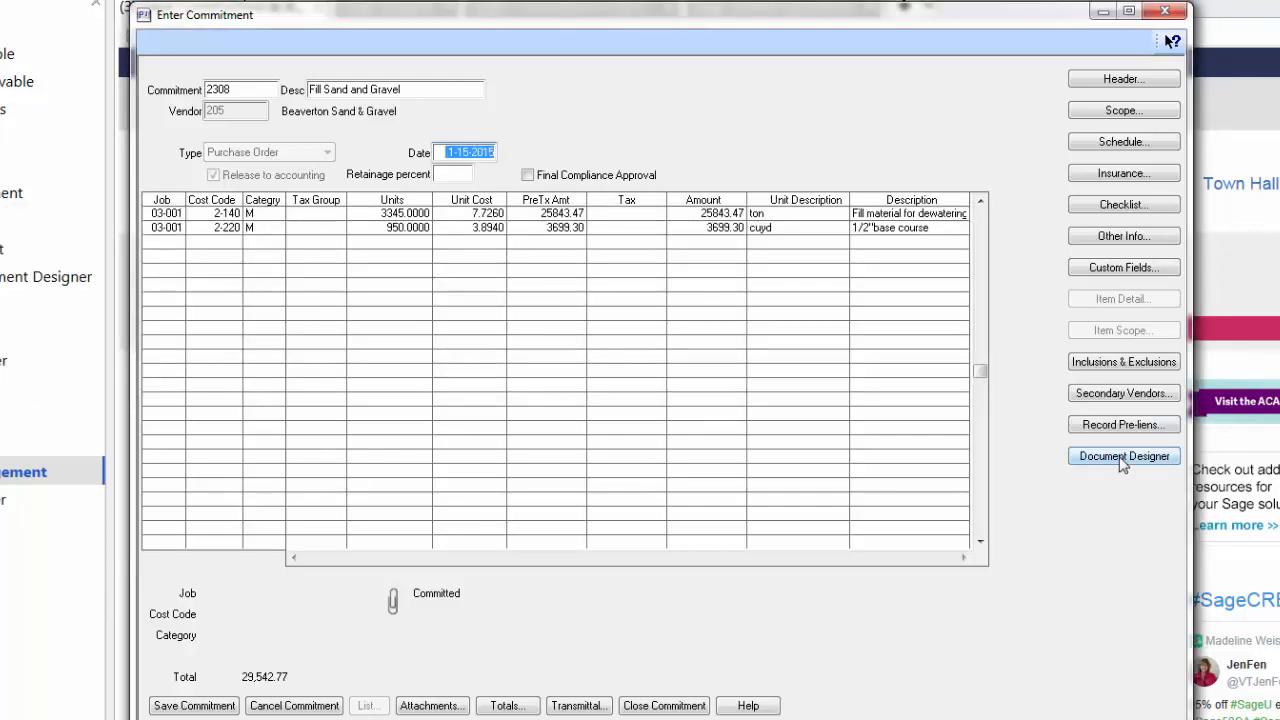
- Generate a new document for the commitment from the Purchase Order.docx template and look it over in Word
left_click(1123, 458)
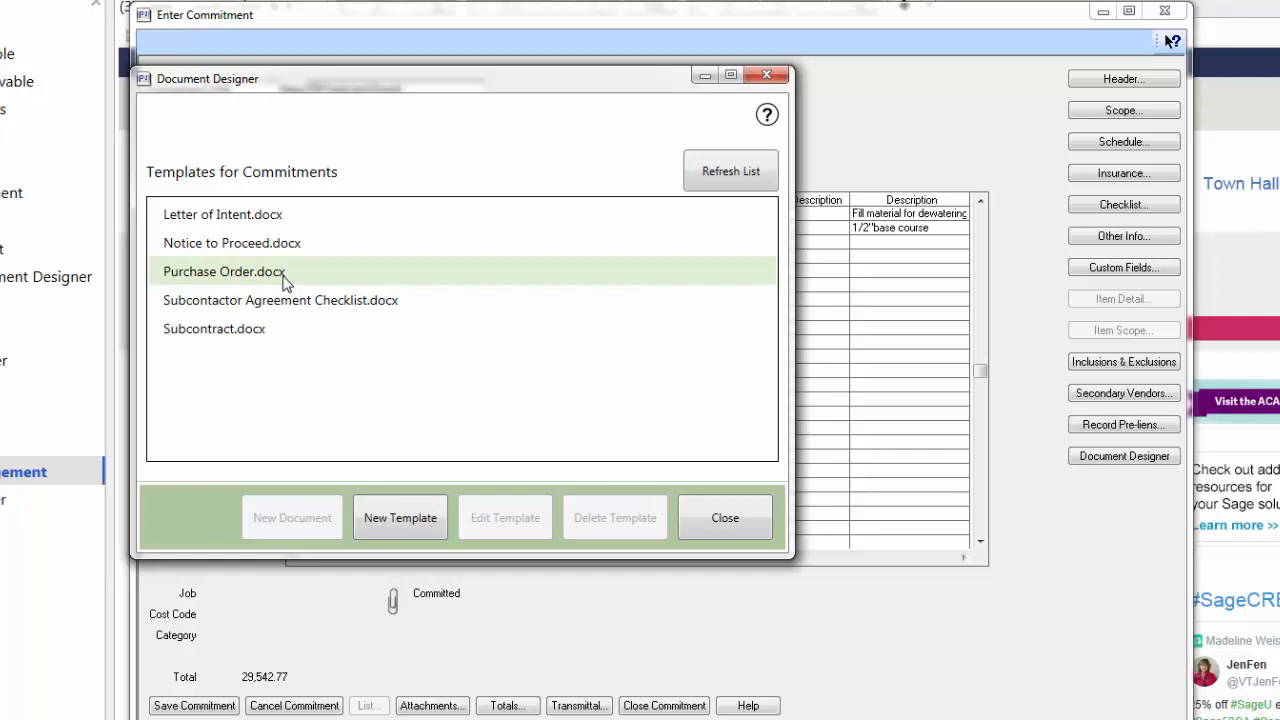
left_click(210, 277)
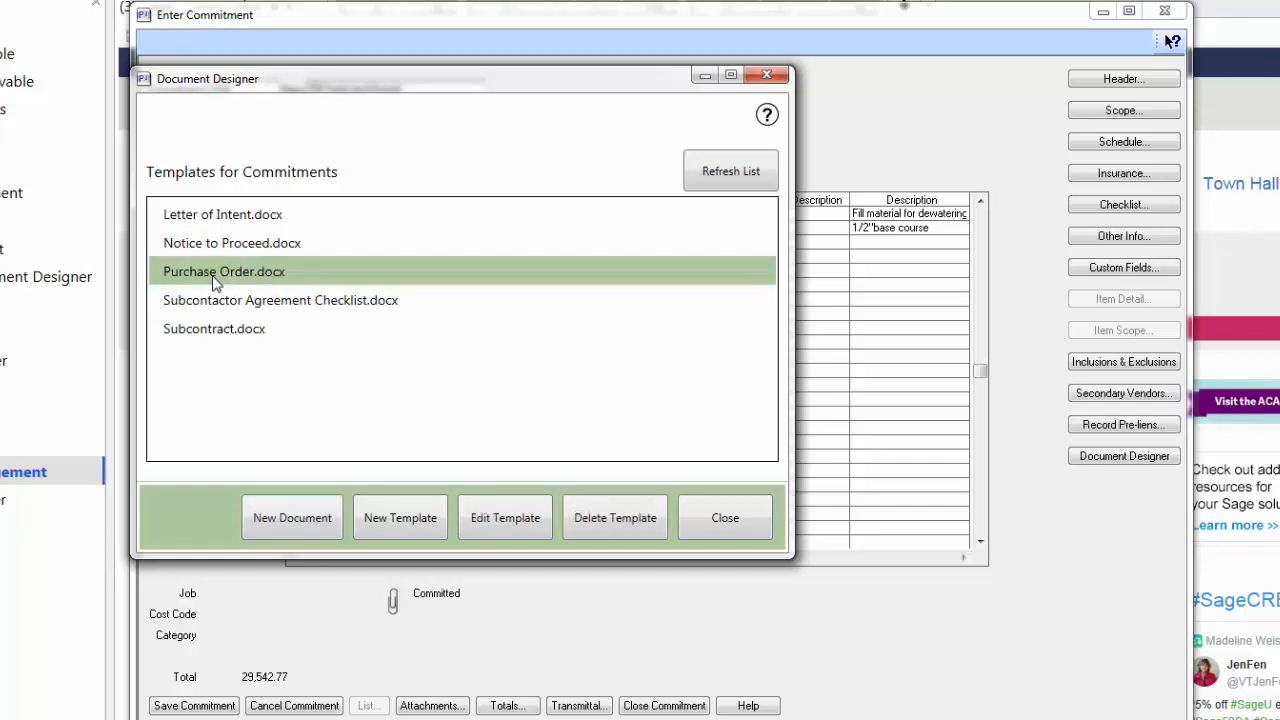
left_click(297, 520)
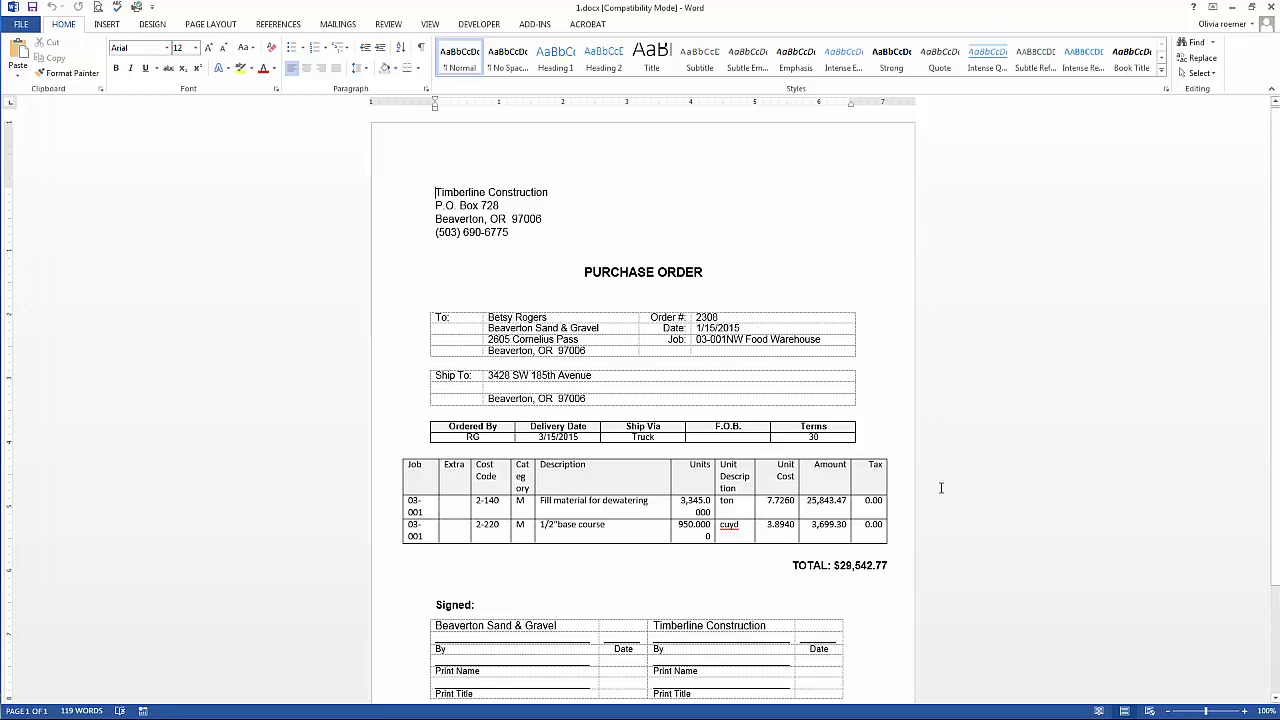
scroll(715, 555, "down", 2)
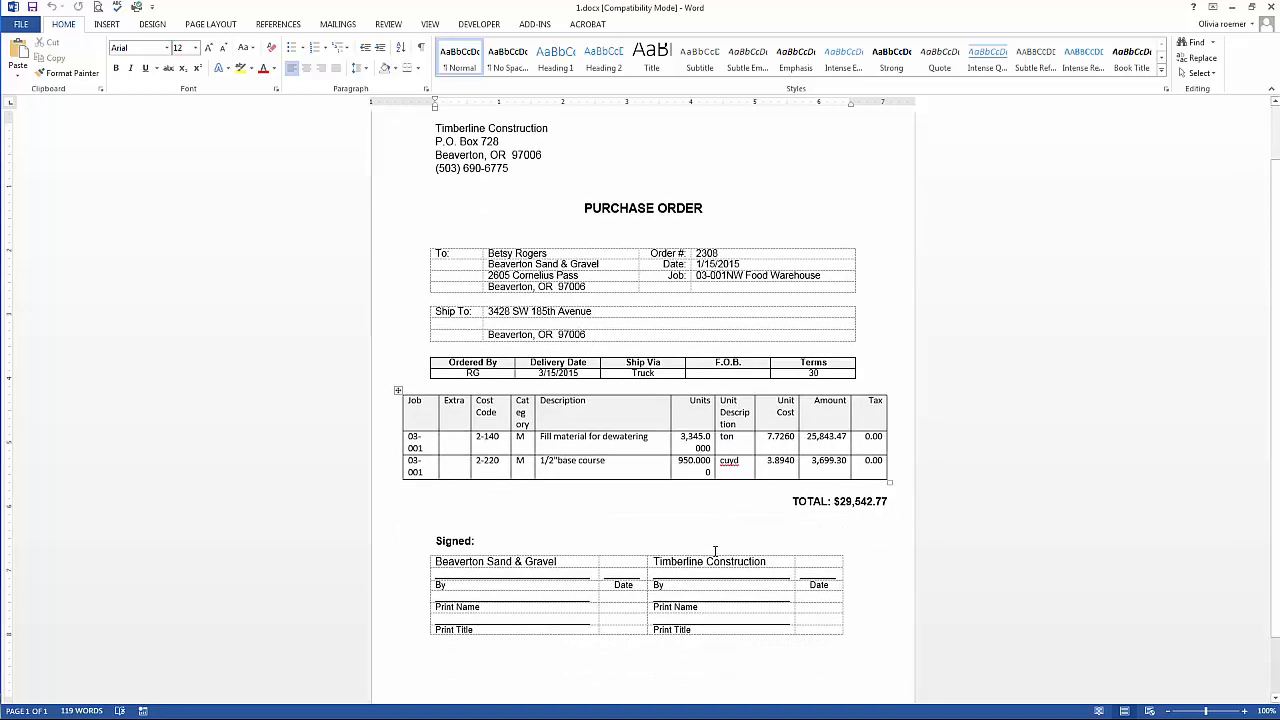
scroll(715, 551, "up", 1)
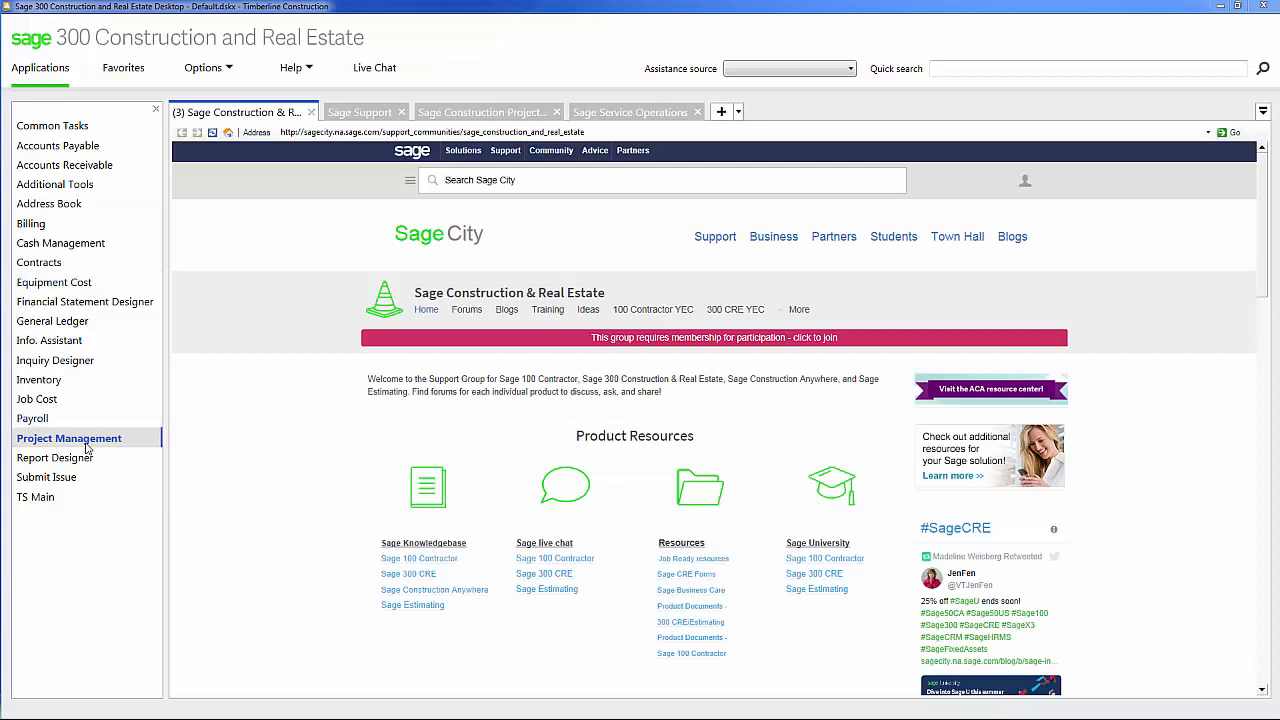
- Open RFI 7 about trees not on drawings from the Project Management documents and enlarge its window
left_click(86, 436)
left_click(220, 165)
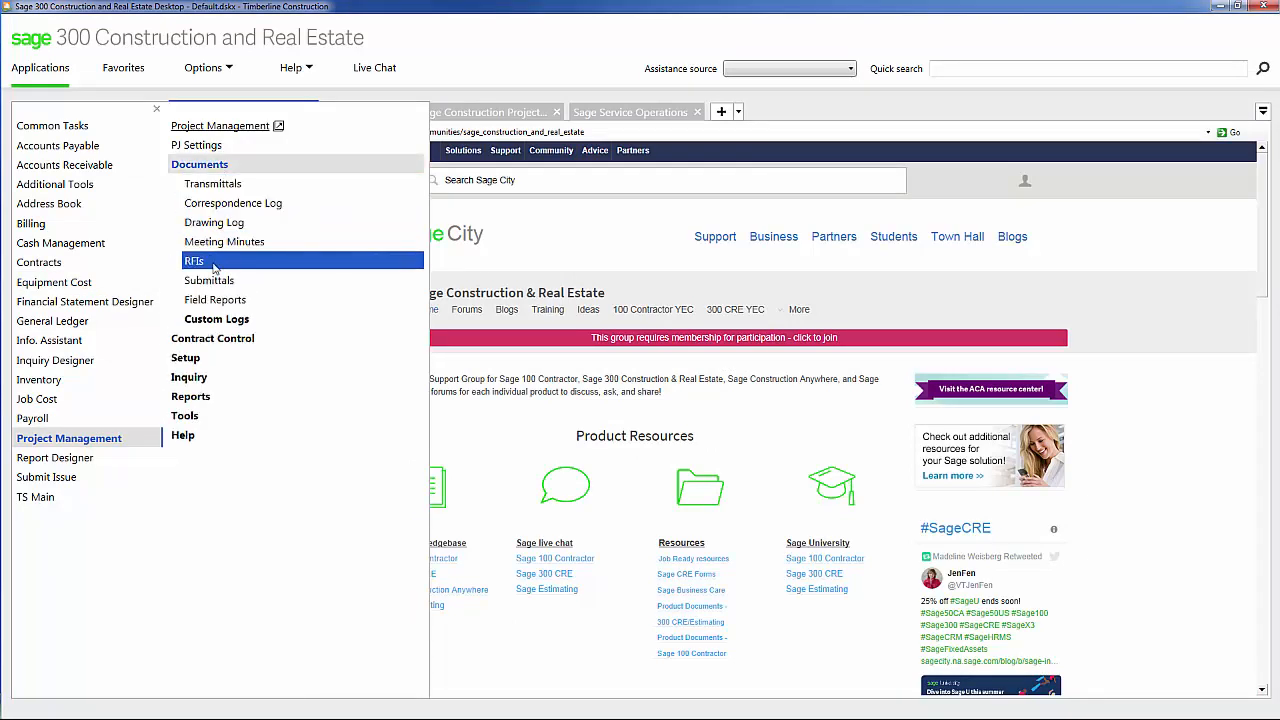
left_click(194, 263)
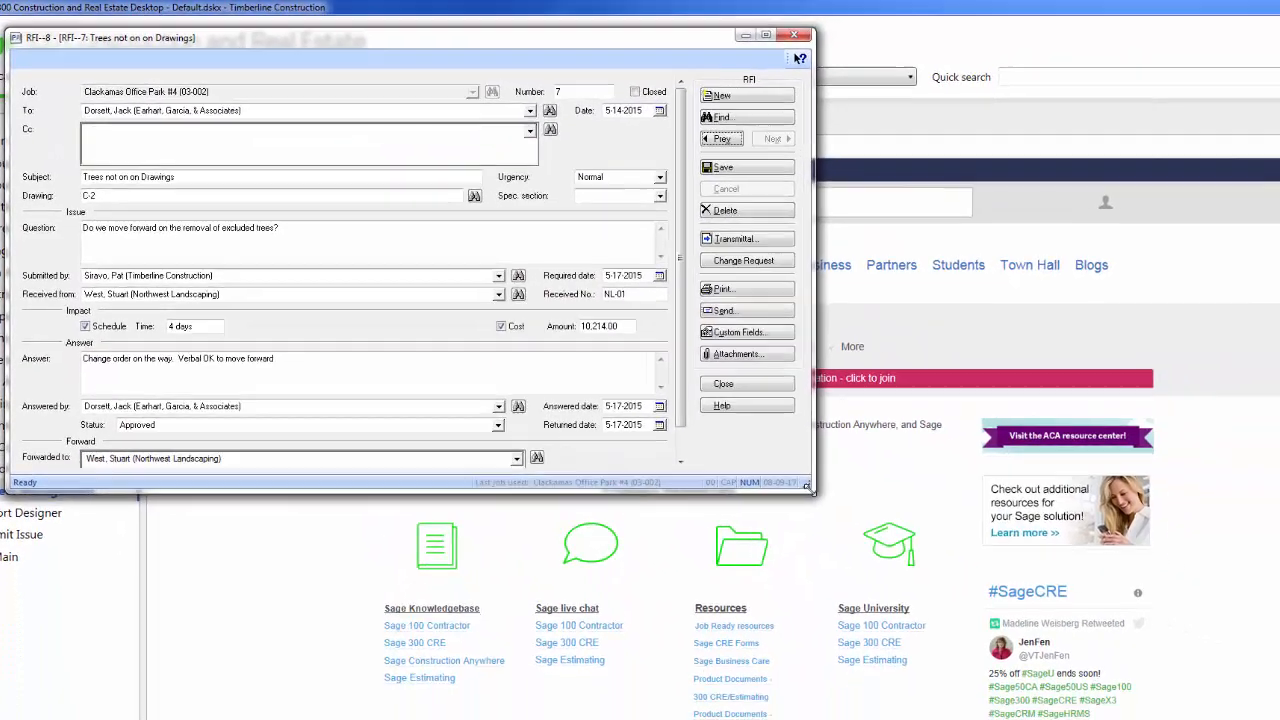
left_click_drag(808, 485, 1113, 719)
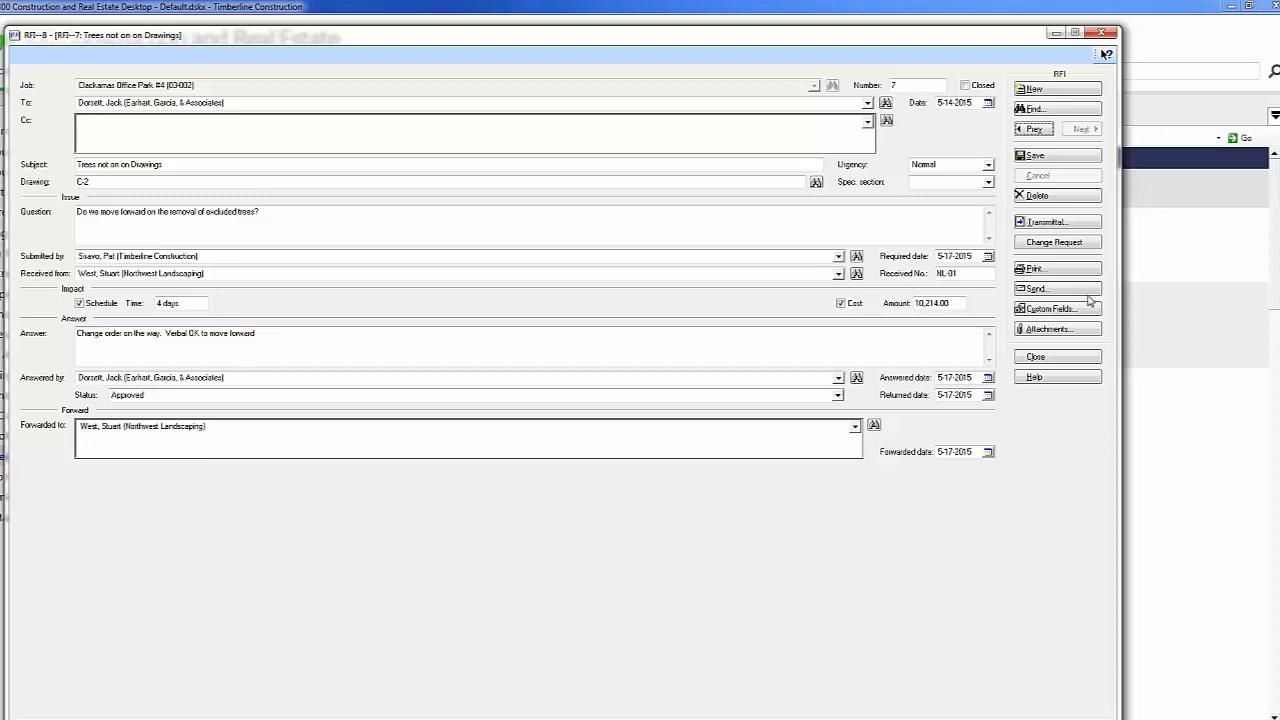
- Preview the printed form of RFI 7, and close both the preview and the RFI
left_click(1040, 271)
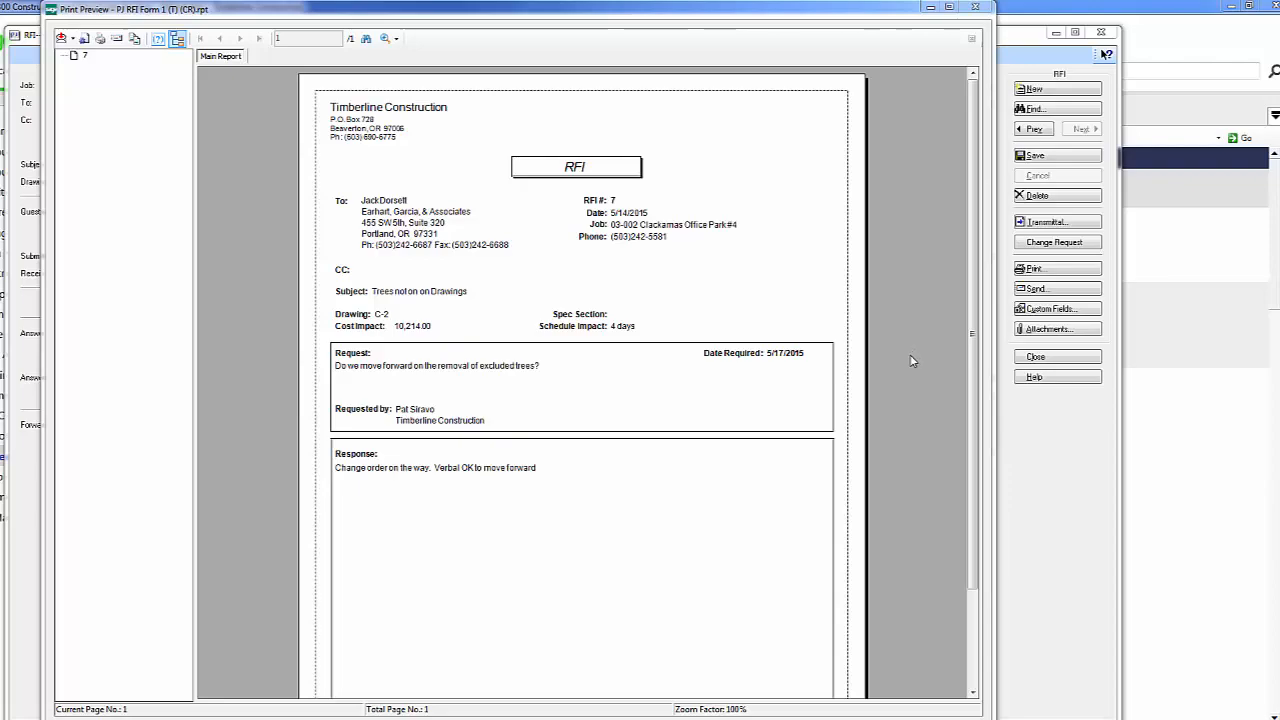
left_click(958, 700)
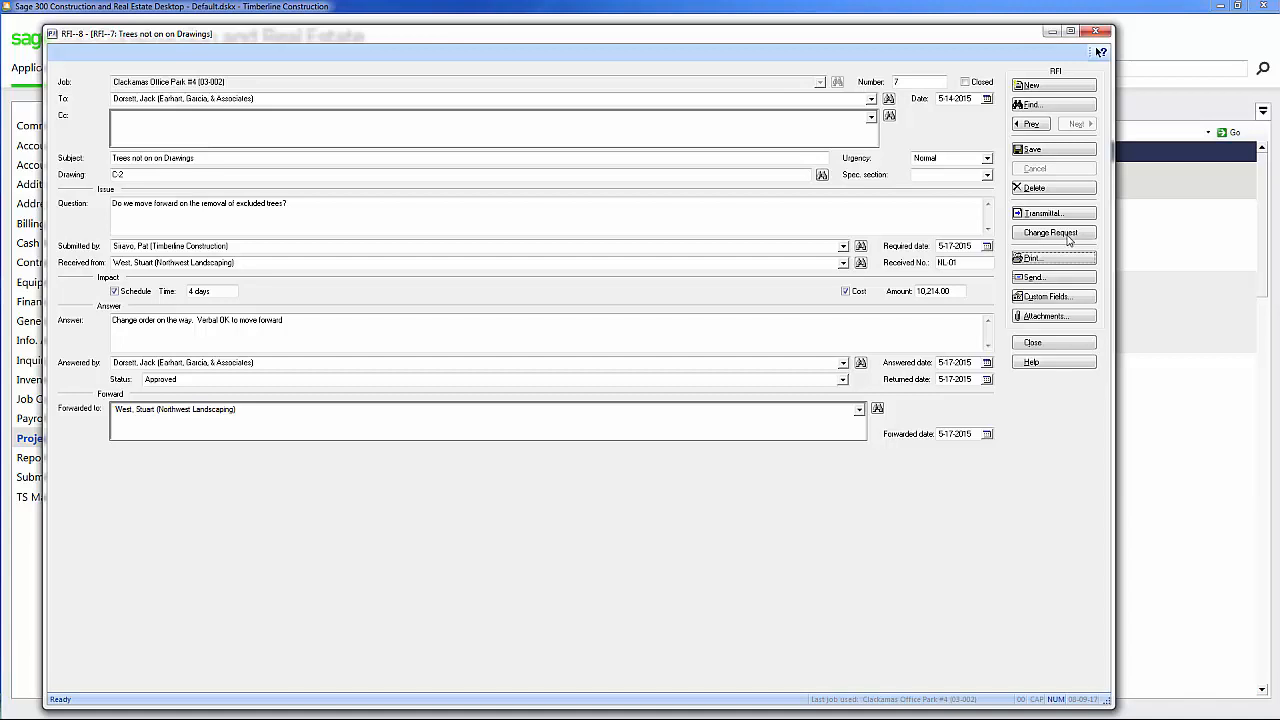
left_click(1062, 344)
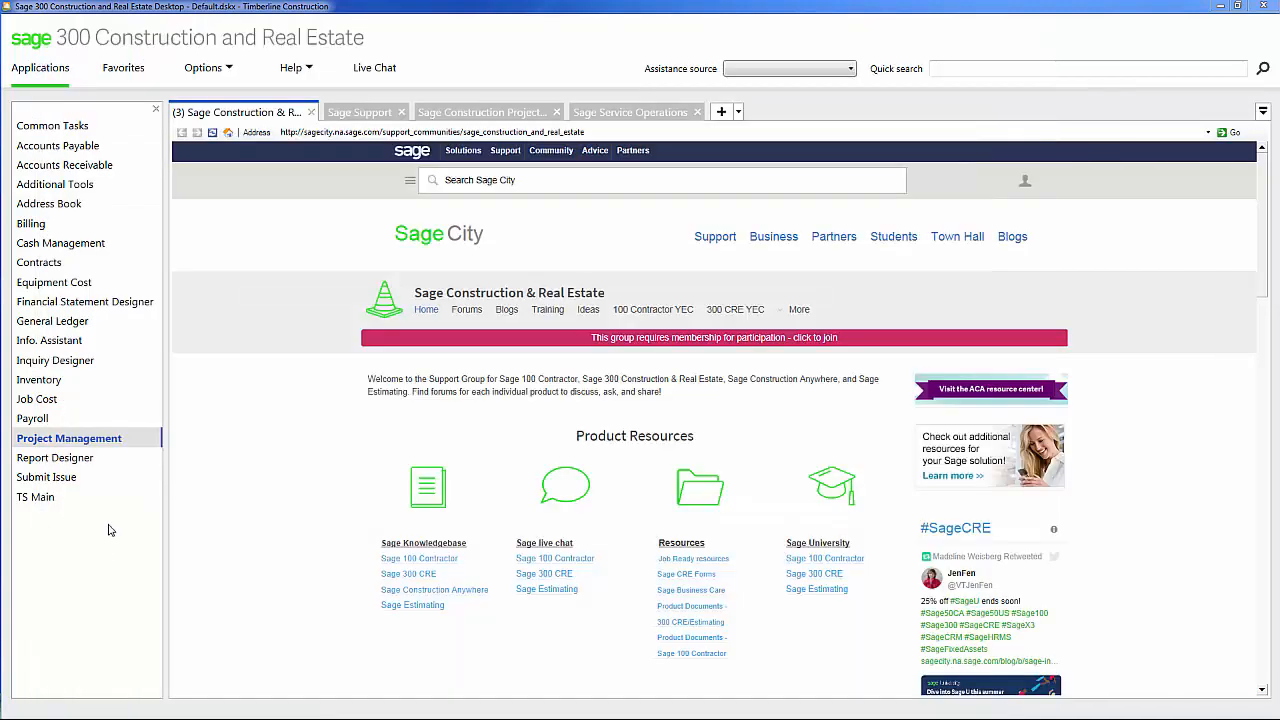
- Preview the Job Costs by Cost Code report for Clackamas Office Park #4 in an enlarged window and examine its cost sections
left_click(113, 445)
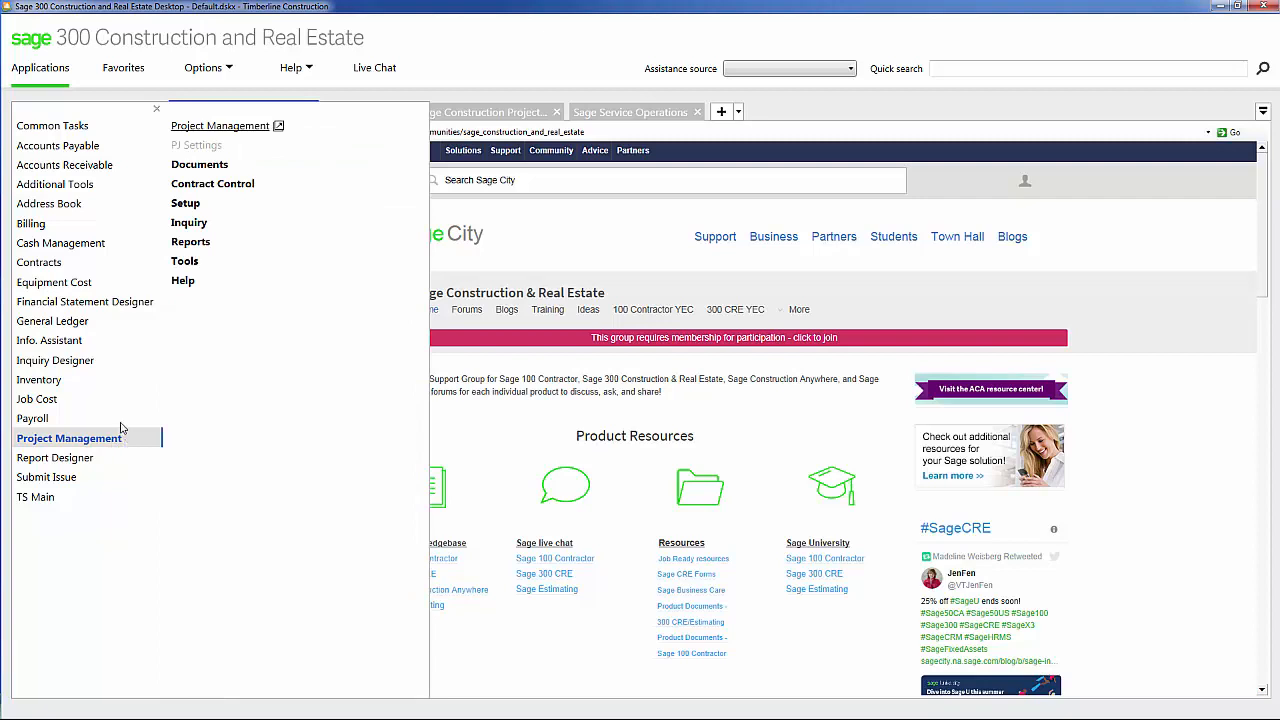
left_click(189, 246)
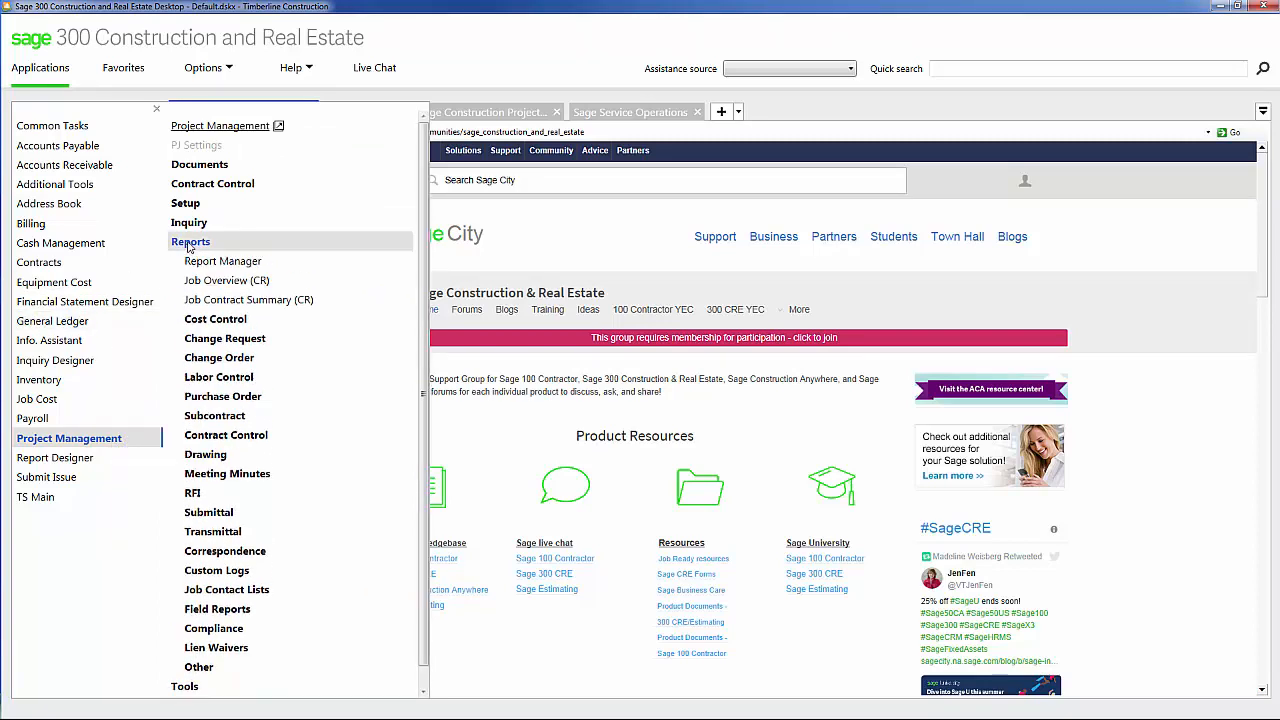
left_click(217, 320)
left_click(249, 379)
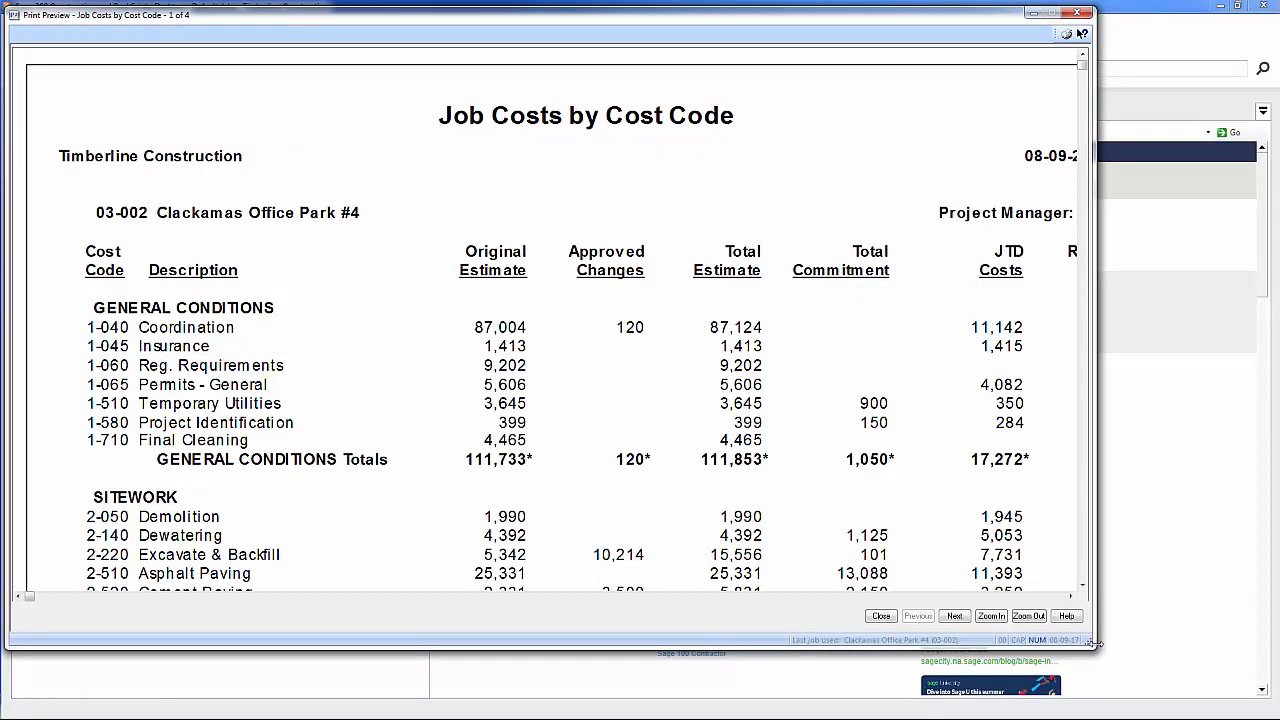
left_click_drag(1094, 644, 1278, 706)
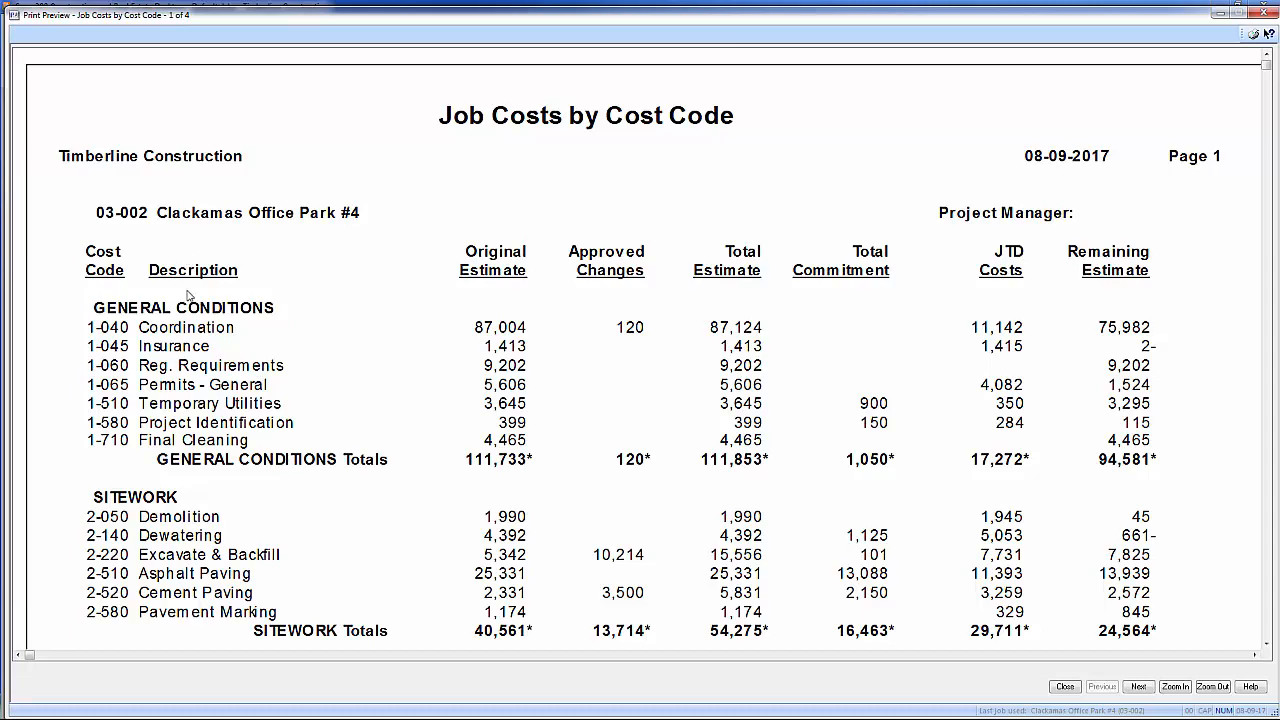
scroll(235, 450, "down", 1)
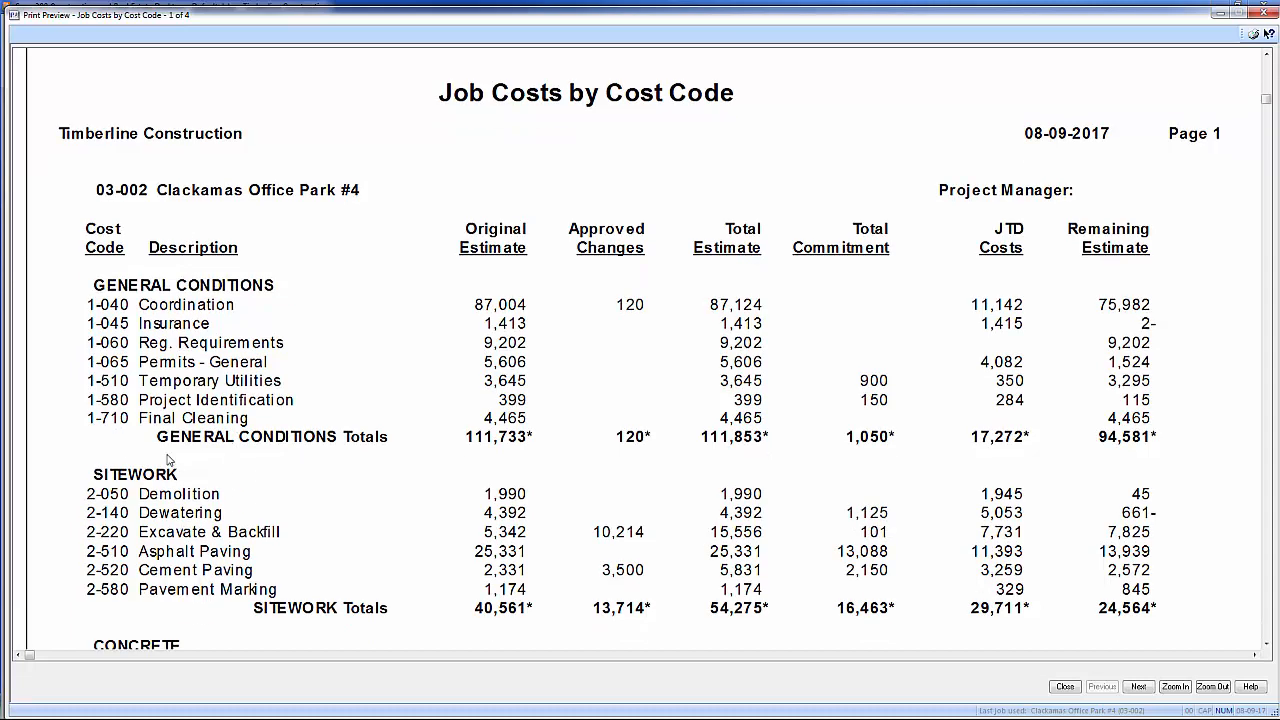
- Examine the General Conditions, Sitework, Concrete and Masonry figures on the first page of the Job Costs by Cost Code report
scroll(172, 476, "down", 4)
scroll(179, 504, "down", 2)
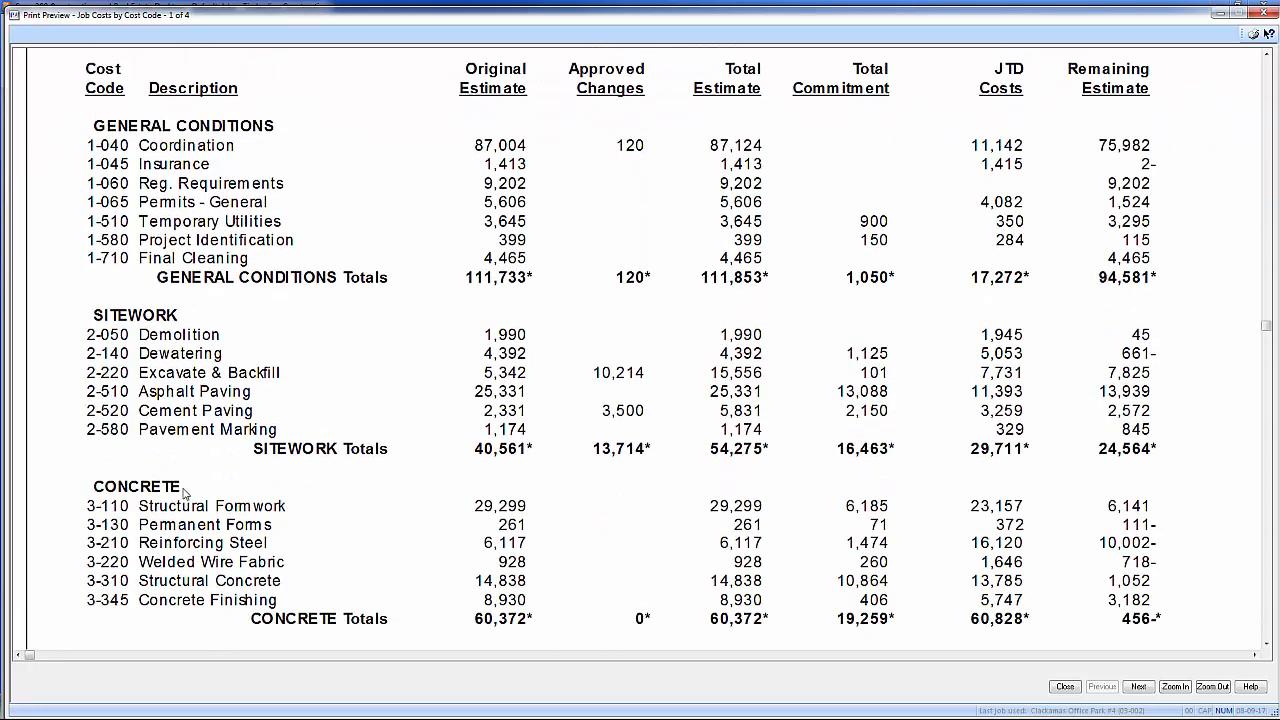
scroll(215, 539, "down", 4)
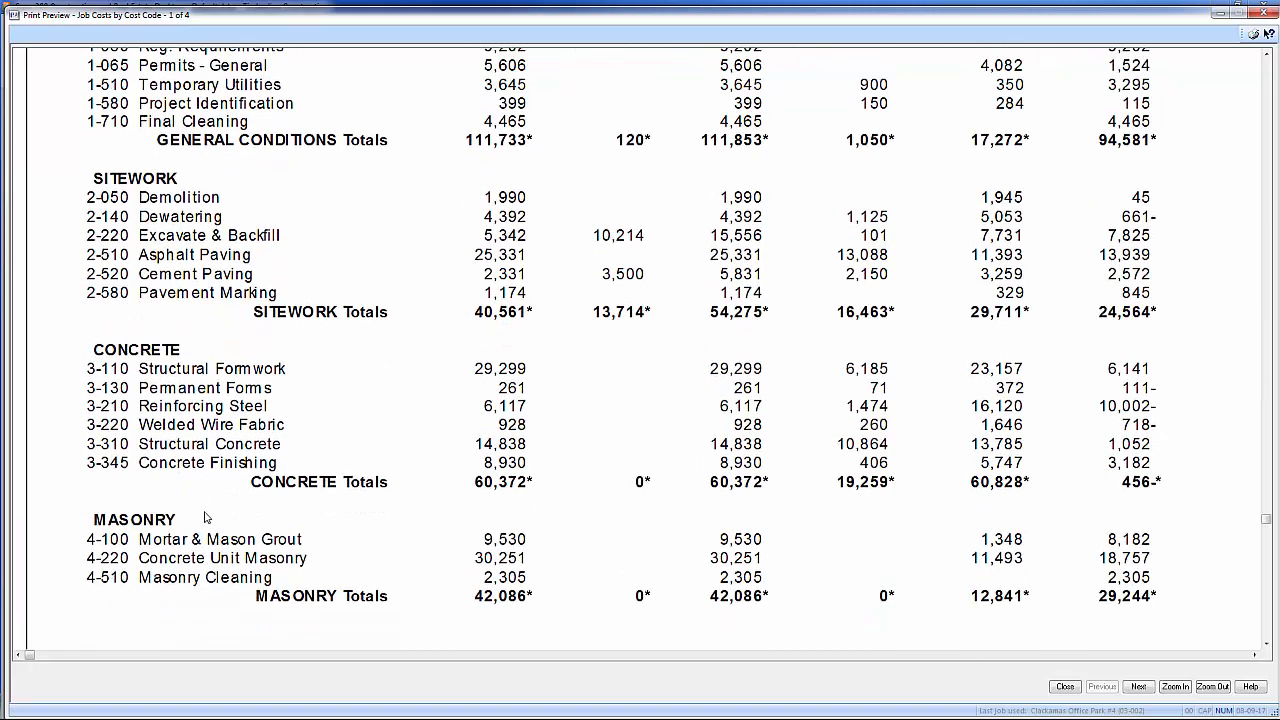
scroll(349, 556, "down", 2)
scroll(373, 539, "up", 10)
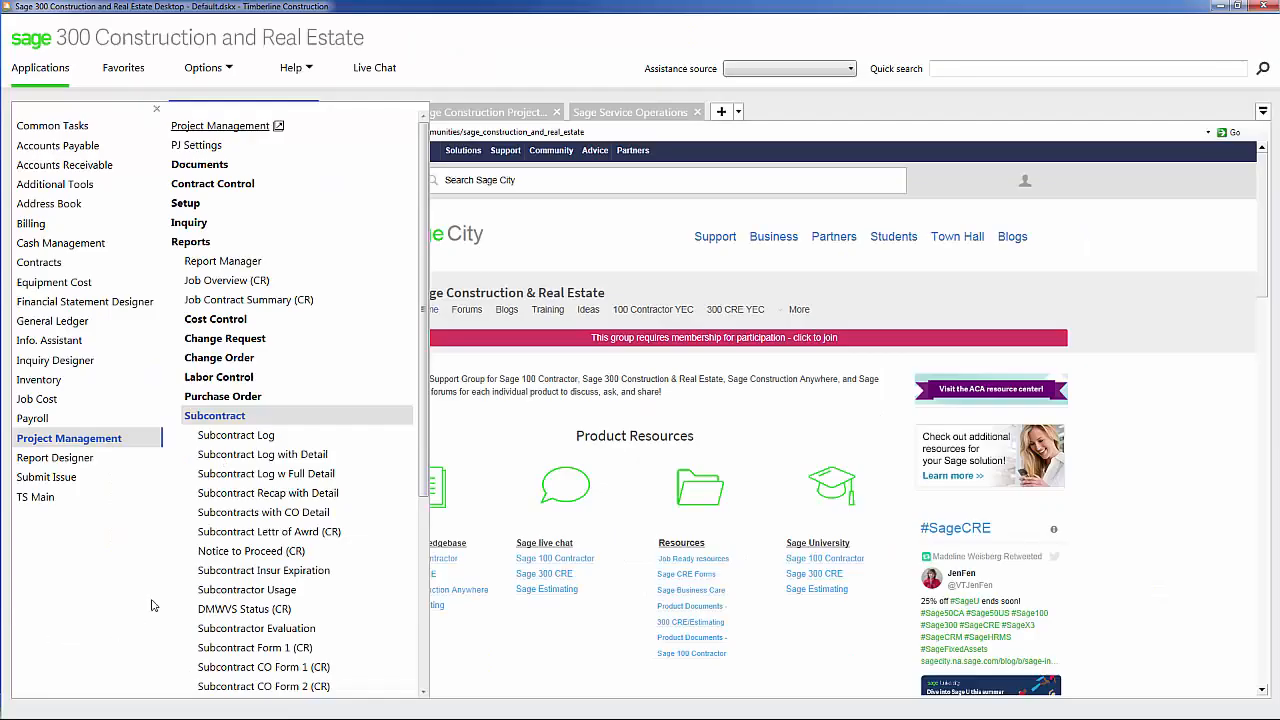
- Open Subcontractor Compliance Management from Project Management and review the certified reports, insurance and miscellaneous records for A-1 Electric Company
left_click(243, 458)
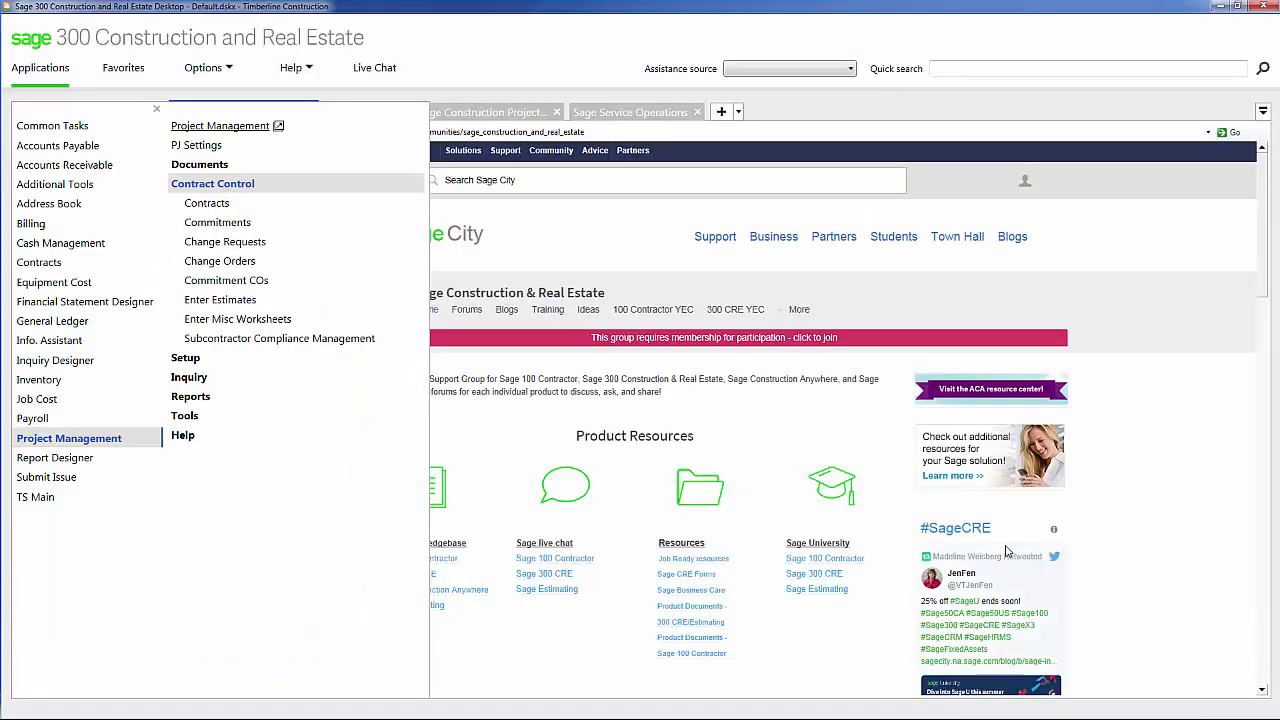
left_click(283, 341)
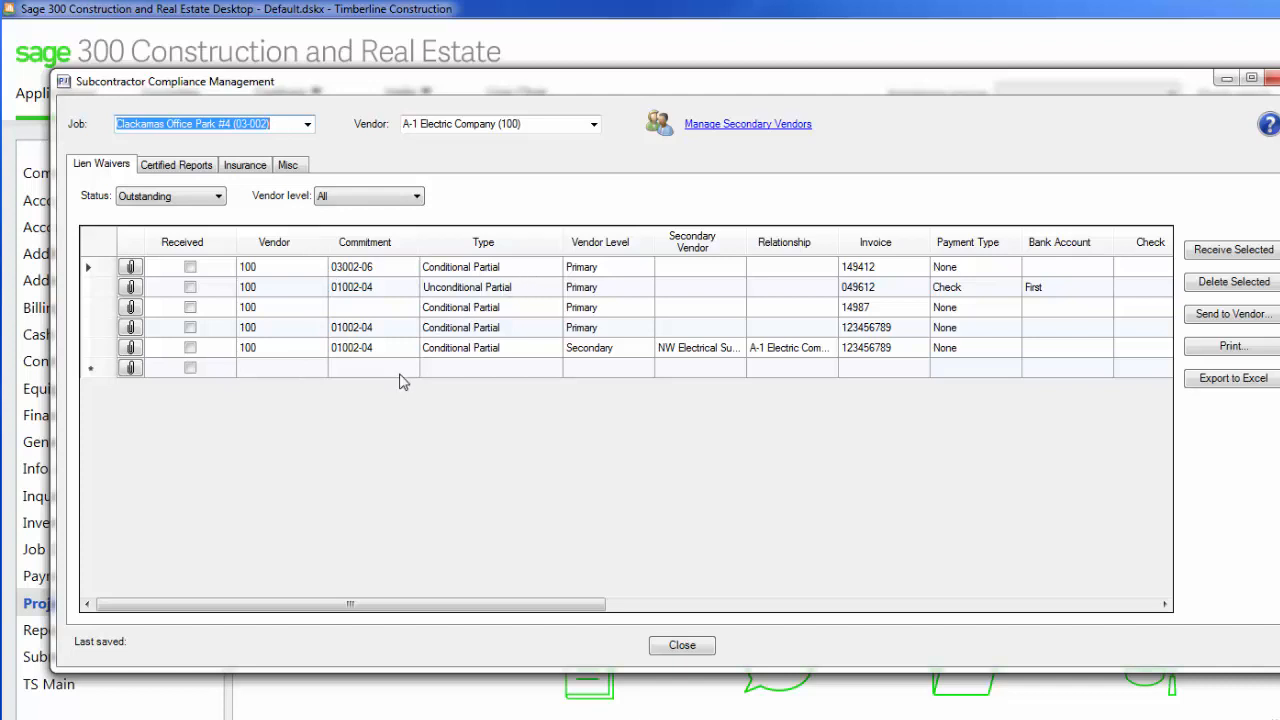
left_click(191, 169)
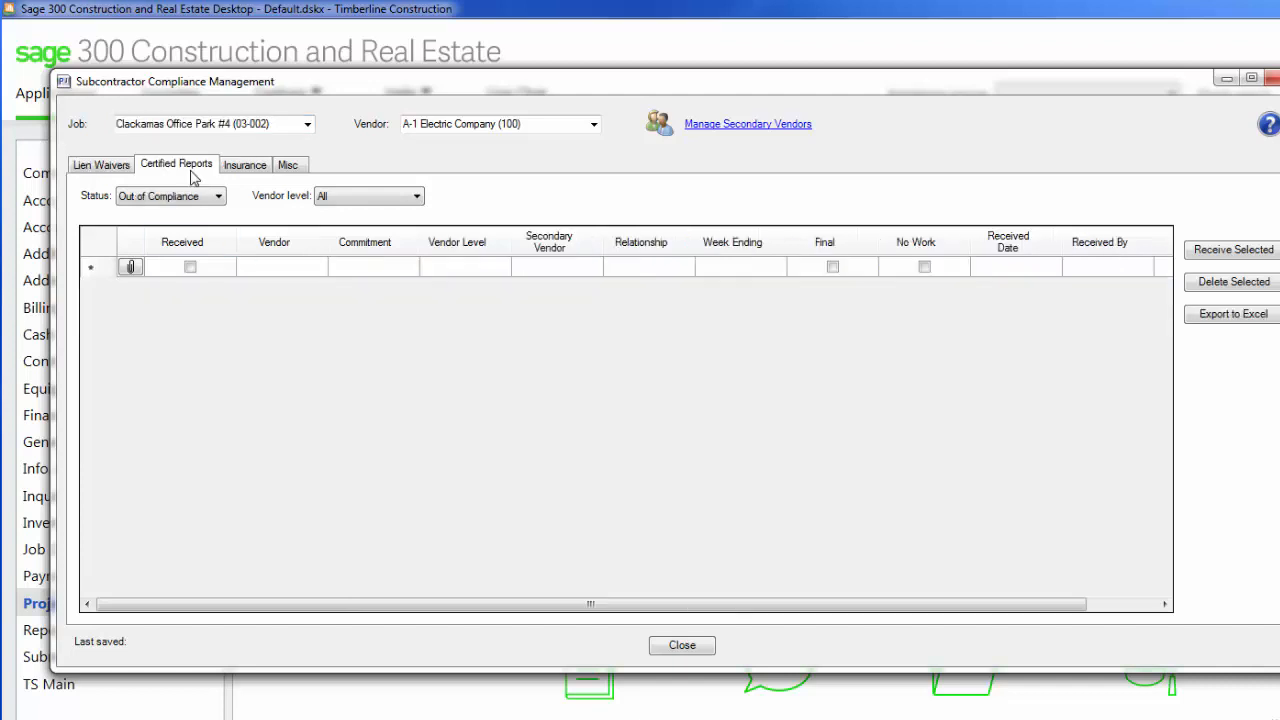
left_click(253, 172)
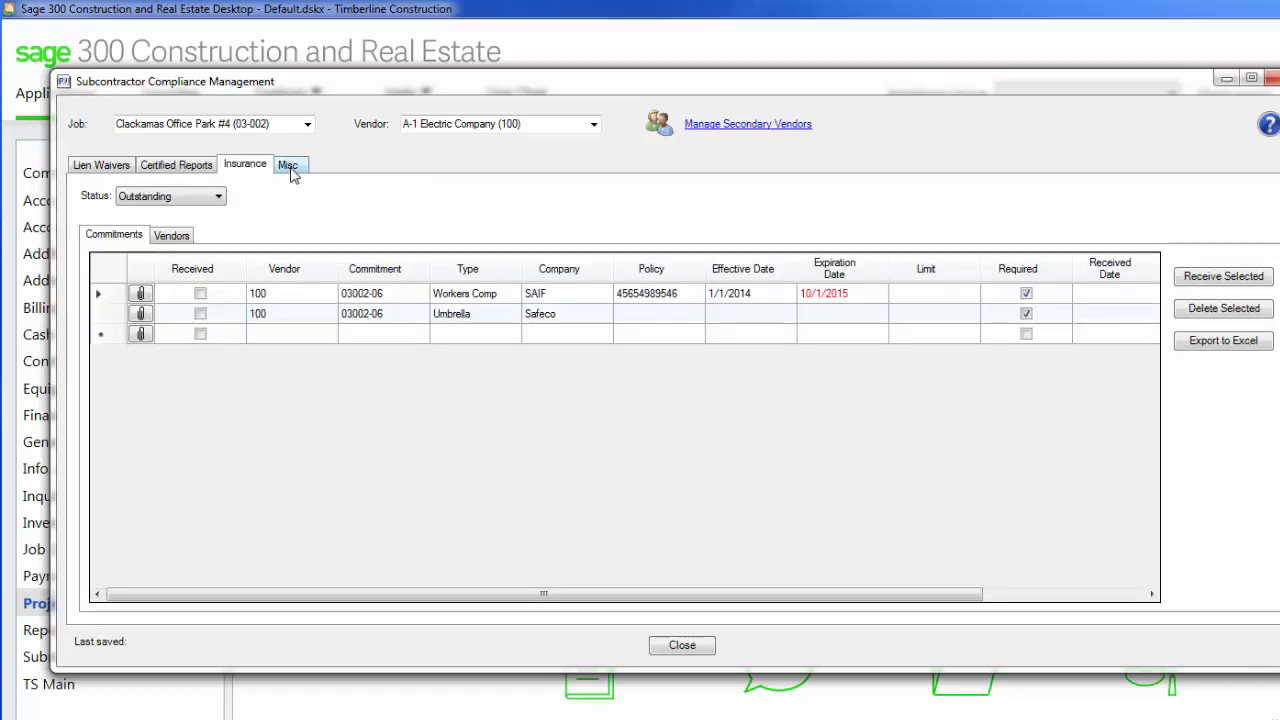
left_click(288, 168)
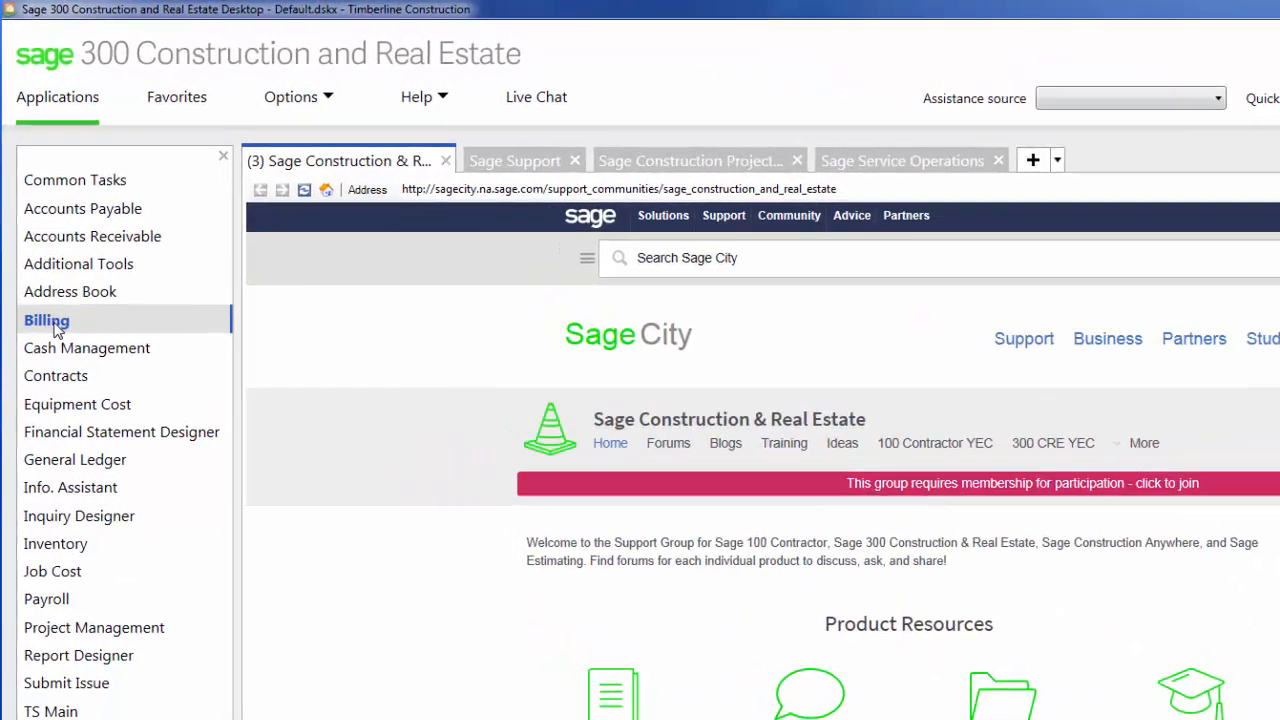
- Open the Billing task for contract-based invoices on Clackamas Office Park #4
left_click(58, 224)
left_click(343, 294)
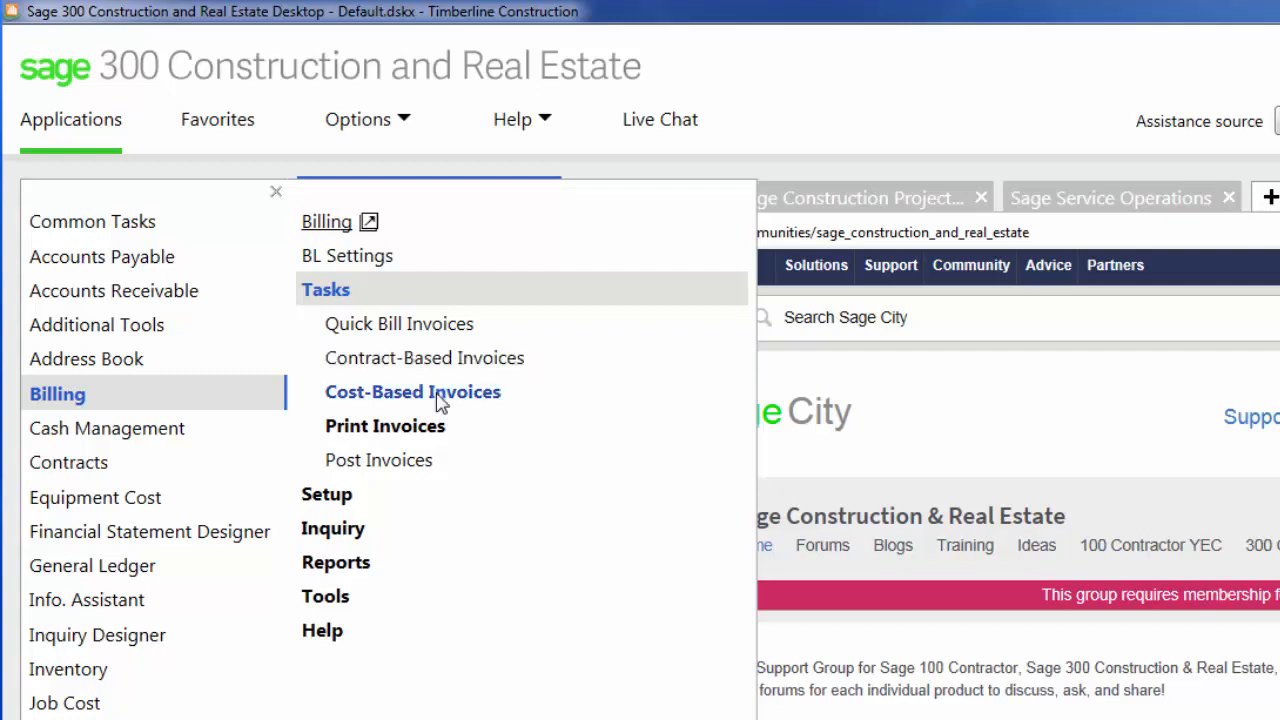
left_click(432, 330)
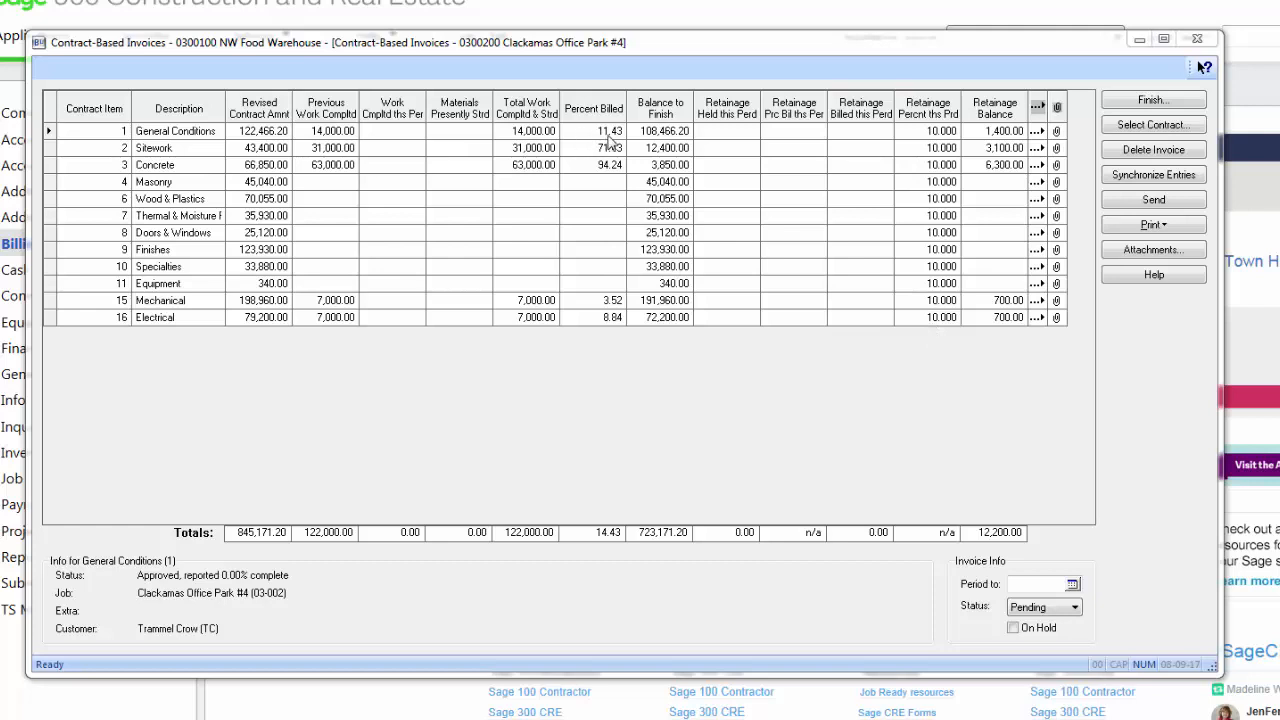
- Set the percent billed for the Wood & Plastics contract item to 50
left_click(600, 205)
type("50")
key("Tab")
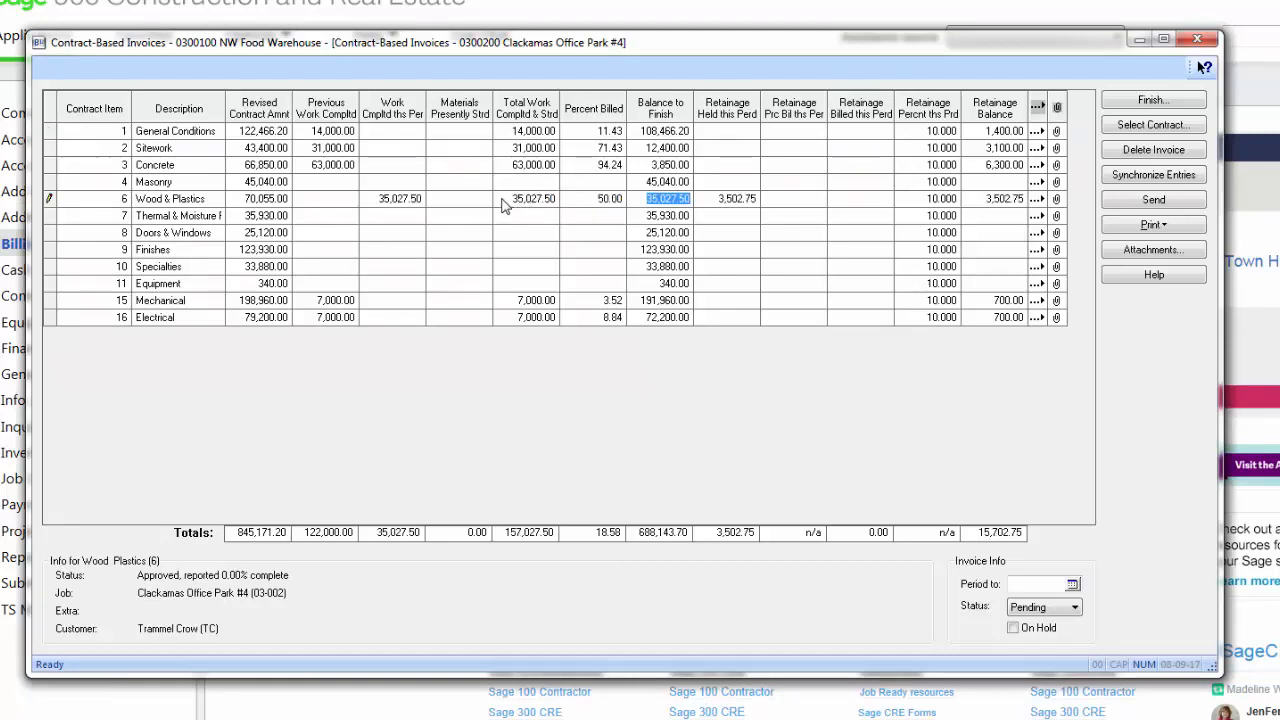
- Set the total work completed and stored for Wood & Plastics to 50,000, accepting the recalculation without further warnings
left_click(504, 201)
type("500000")
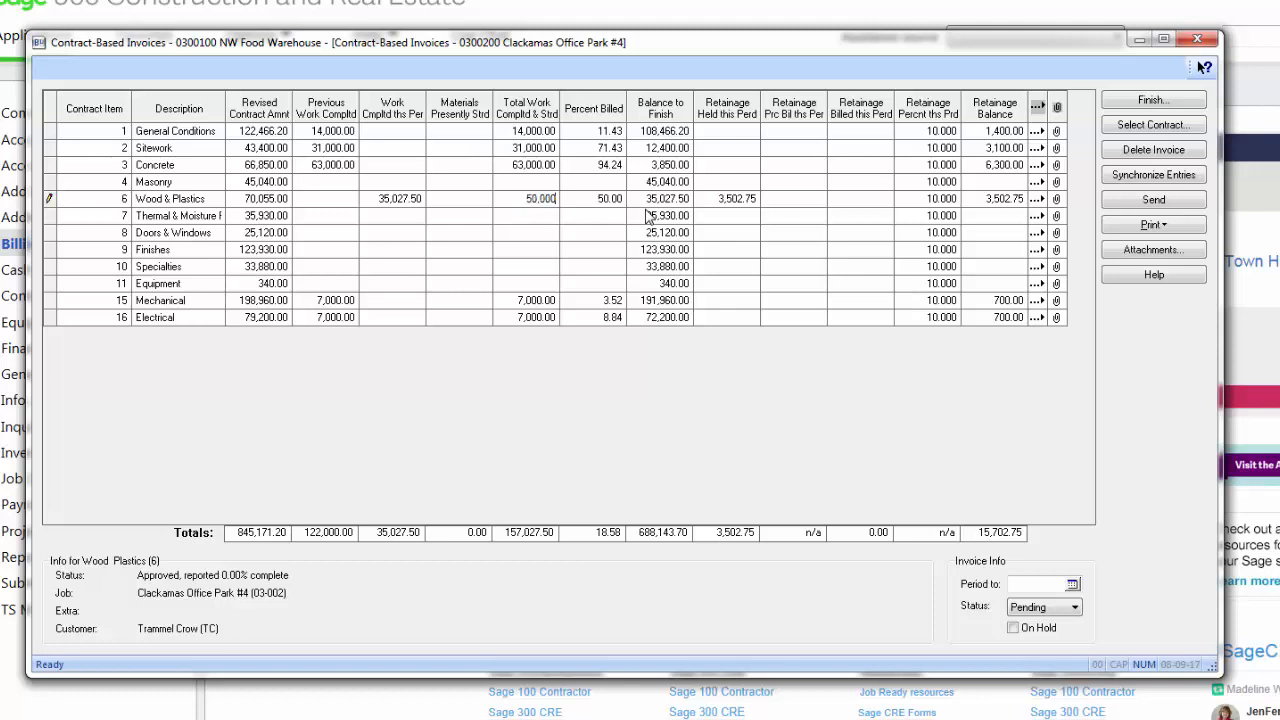
key("Tab")
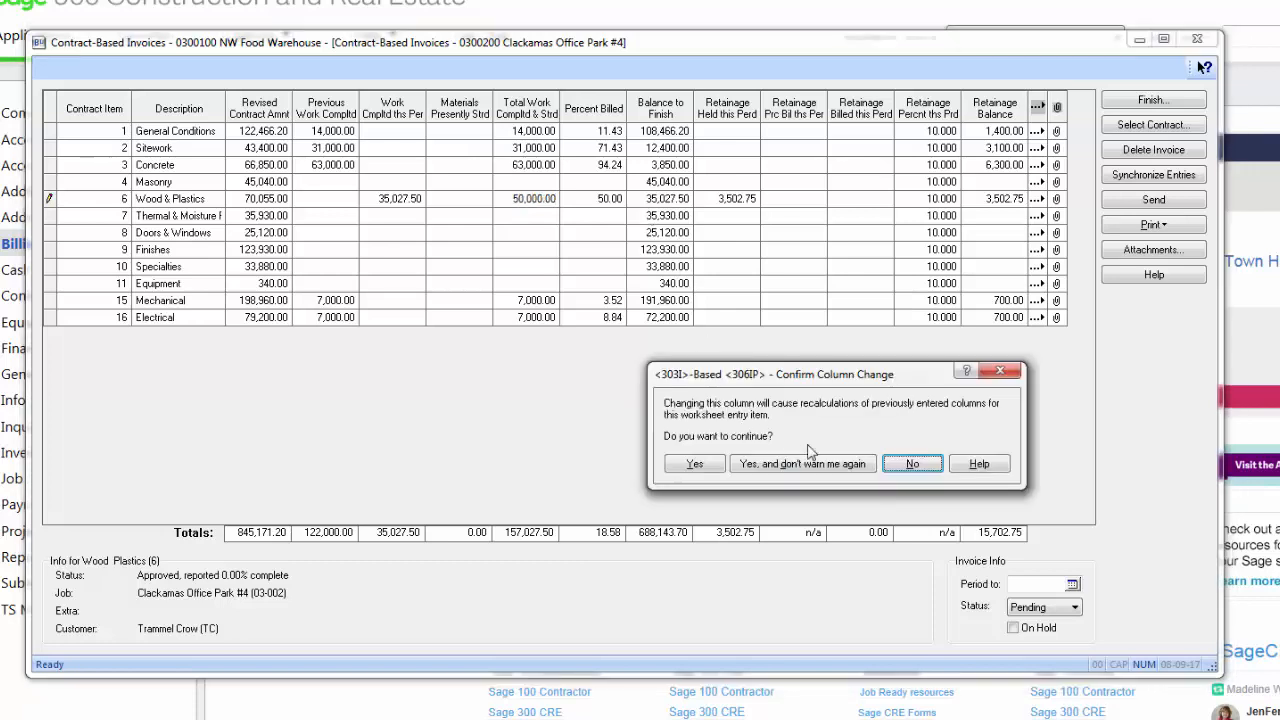
left_click(821, 463)
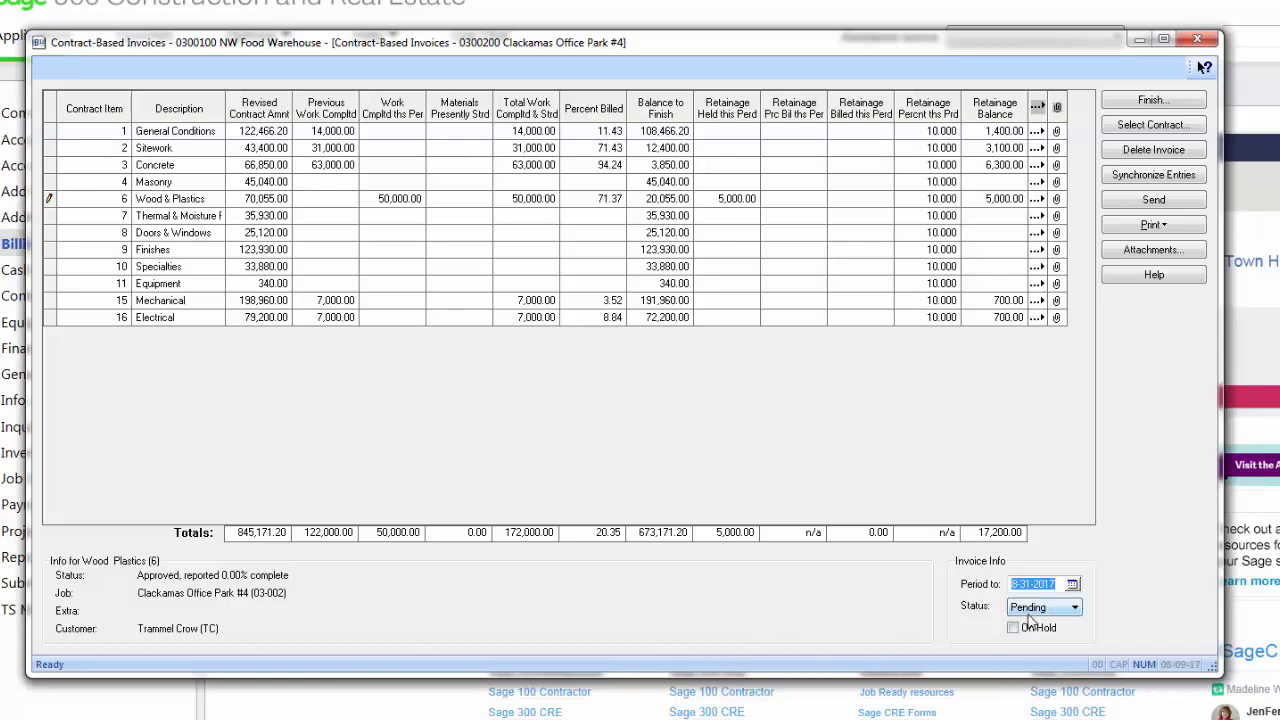
- Set the invoice's period end to 8-31-2017 and preview the draft Request for Payment for Clackamas Office Park #4
left_click(1153, 225)
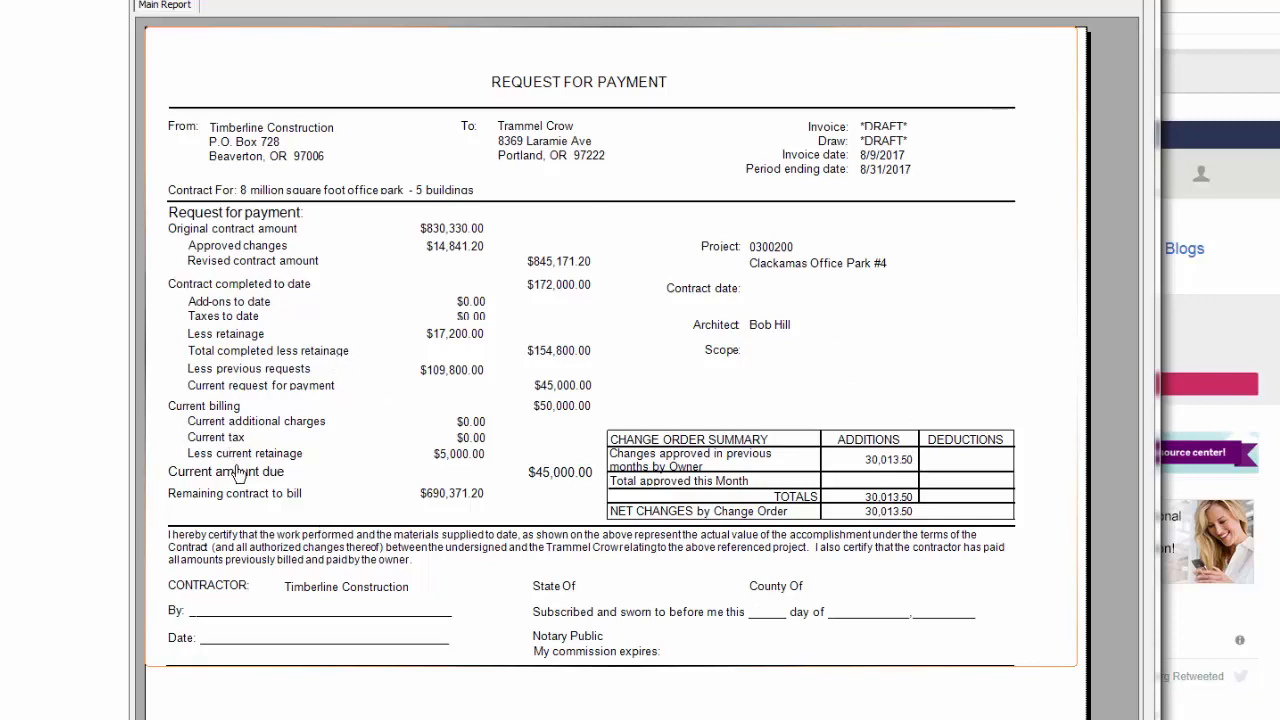
left_click(184, 20)
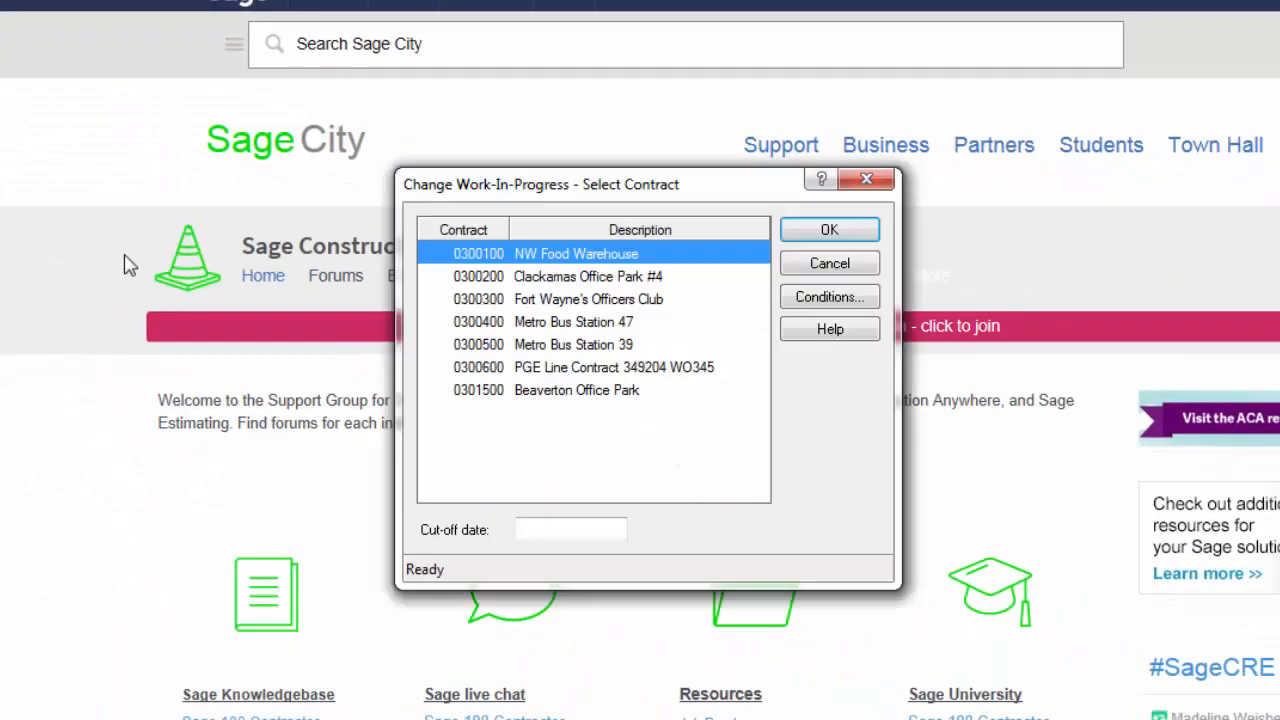
- Select the Fort Wayne's Officers Club contract for work-in-progress billing and review the labor, material and equipment sections of its draft invoice
left_click(632, 296)
left_click(818, 238)
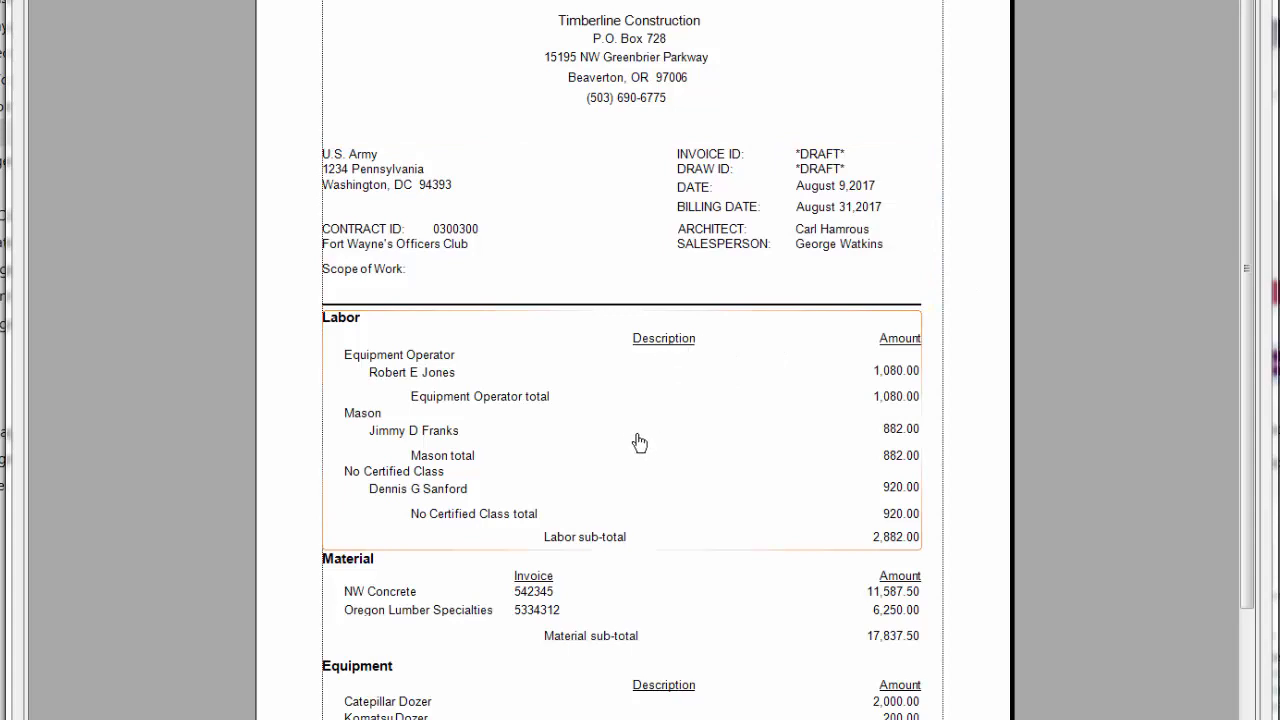
scroll(631, 429, "down", 3)
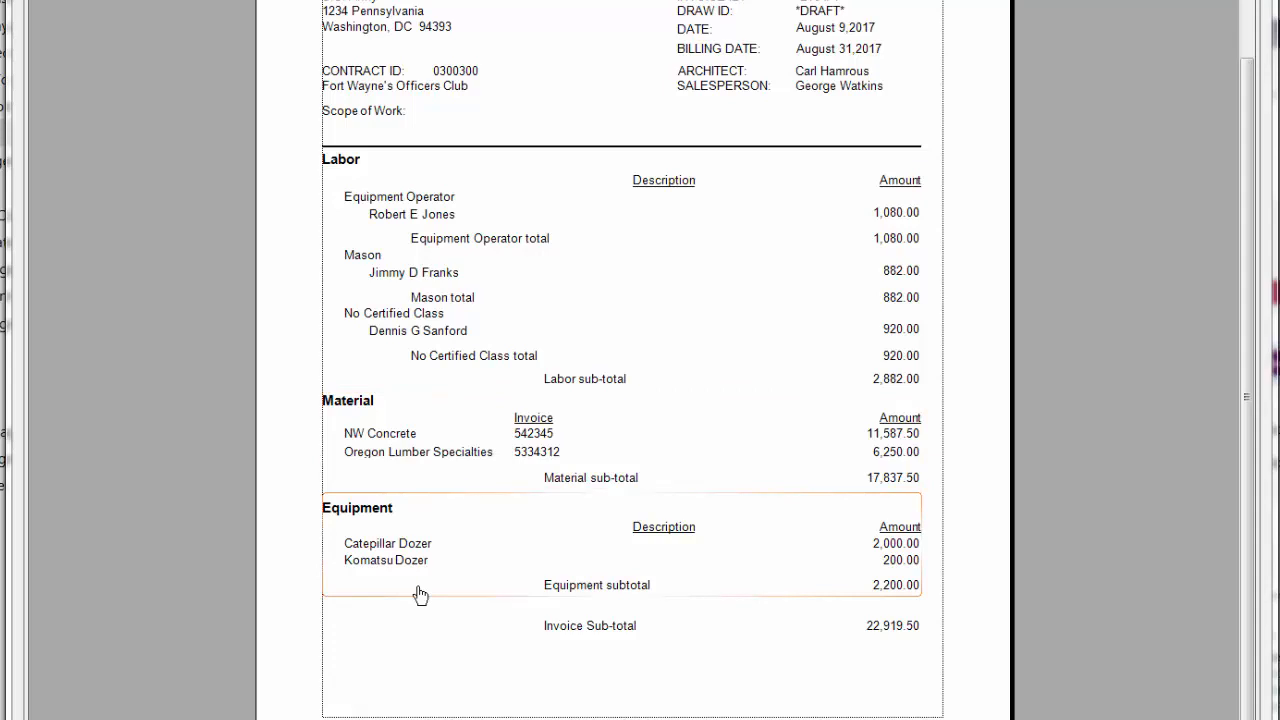
scroll(420, 594, "up", 3)
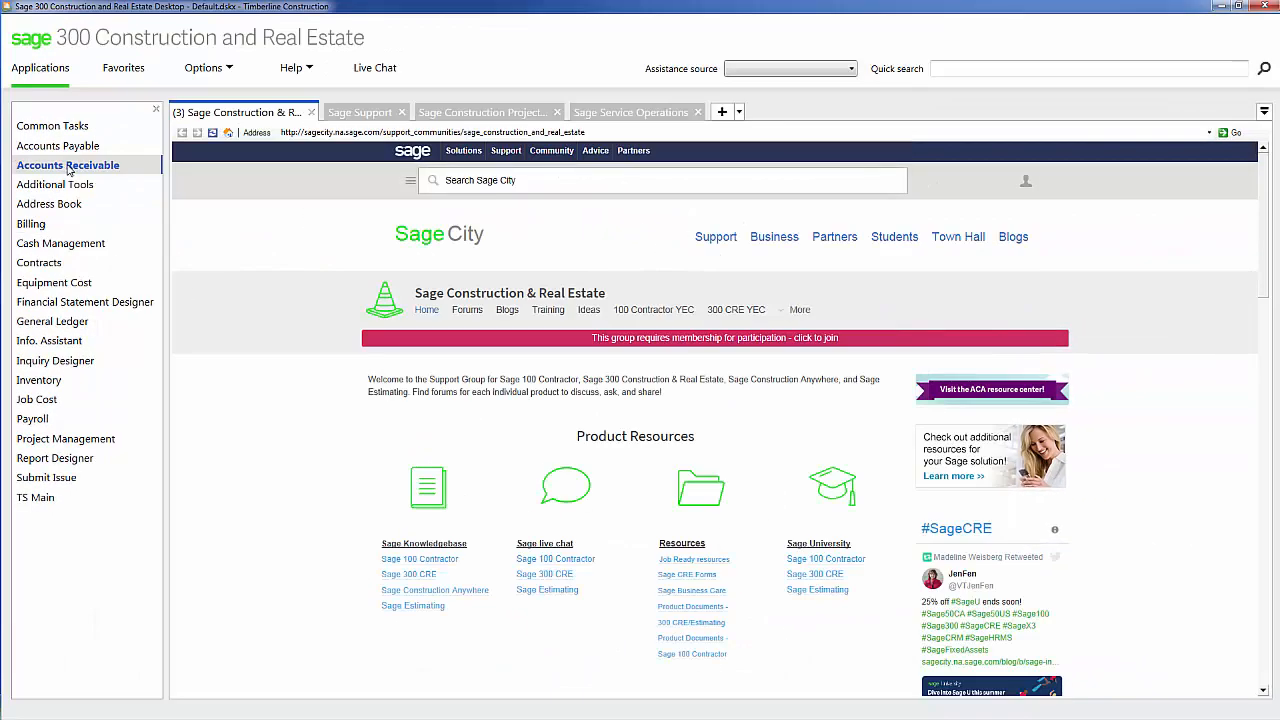
- Open one of the aging reports in Accounts Receivable
left_click(68, 168)
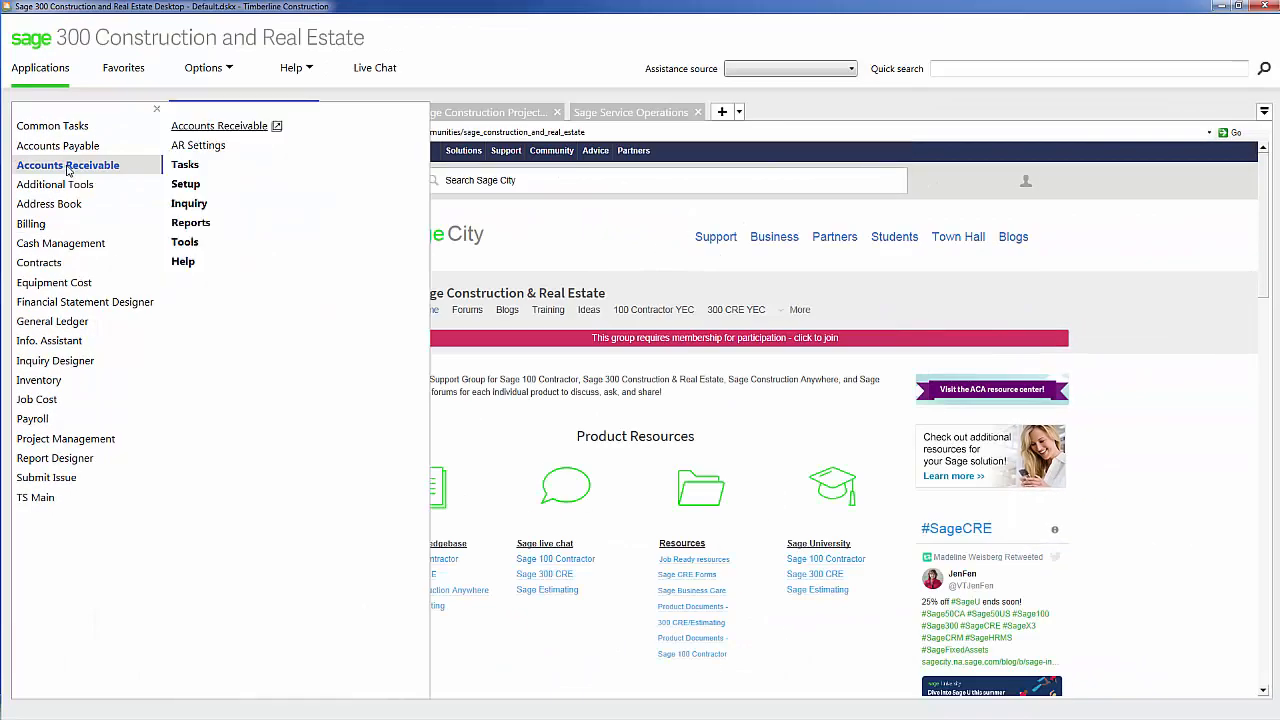
left_click(192, 224)
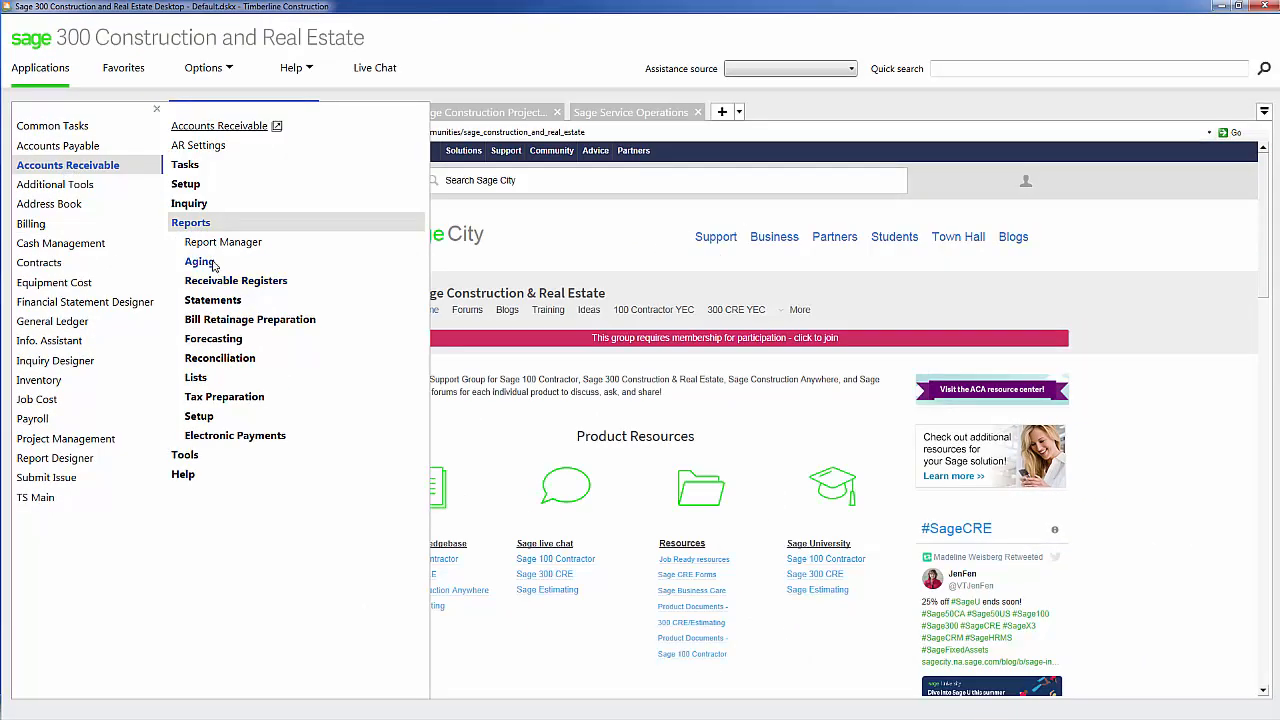
left_click(199, 261)
left_click(260, 500)
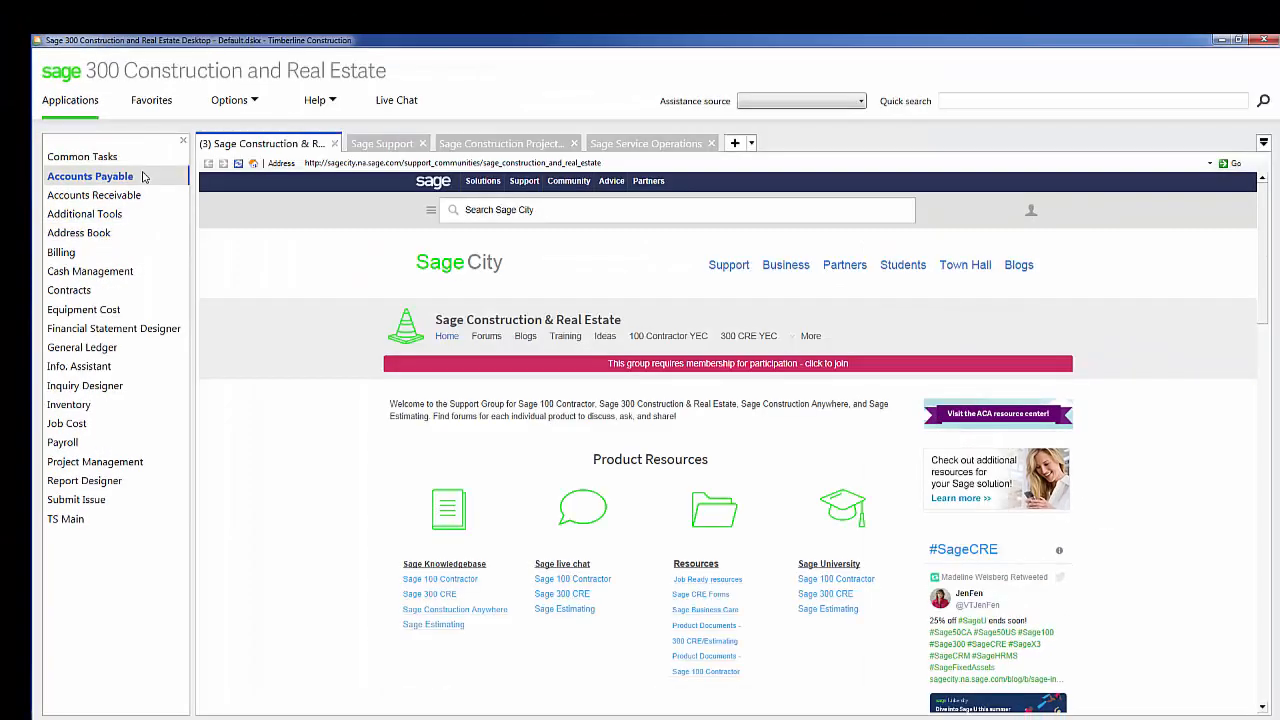
- Start a new Accounts Payable invoice for vendor A-1 Electric Company and ignore the vendor's compliance warning
mouse_move(145, 177)
left_click(211, 196)
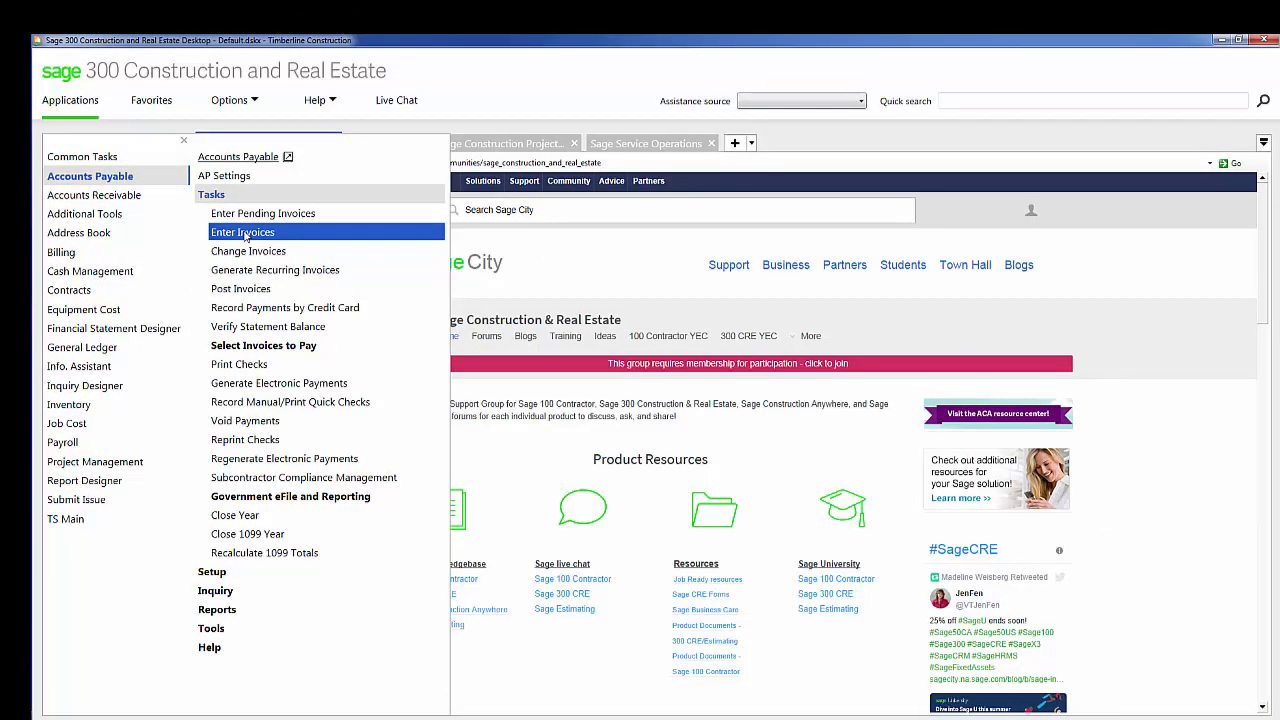
left_click(243, 232)
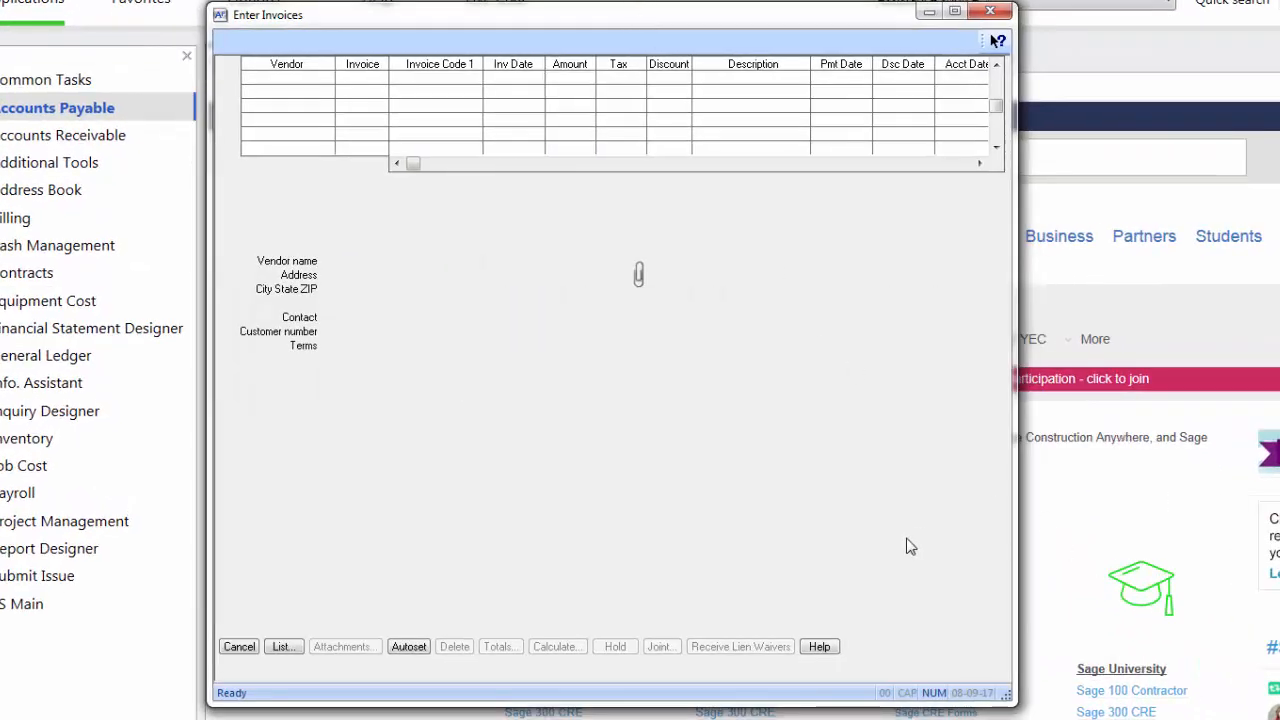
key("F9")
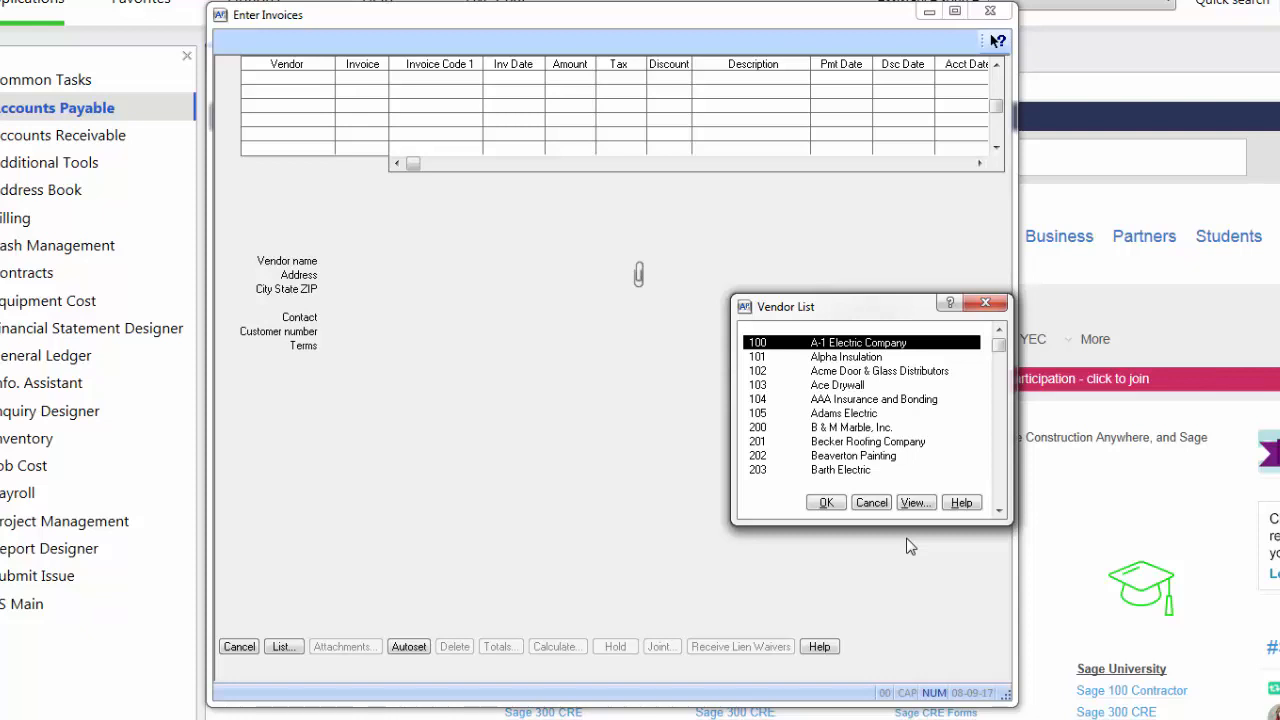
key("Return")
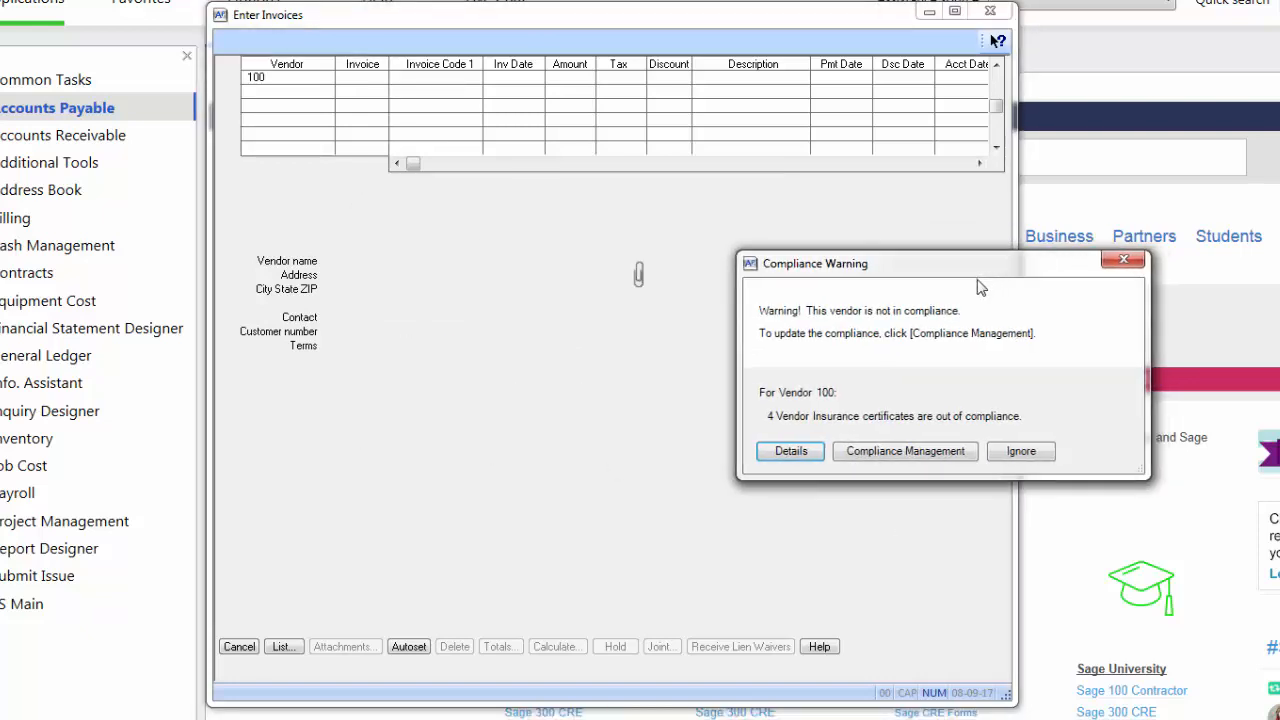
left_click_drag(985, 280, 750, 323)
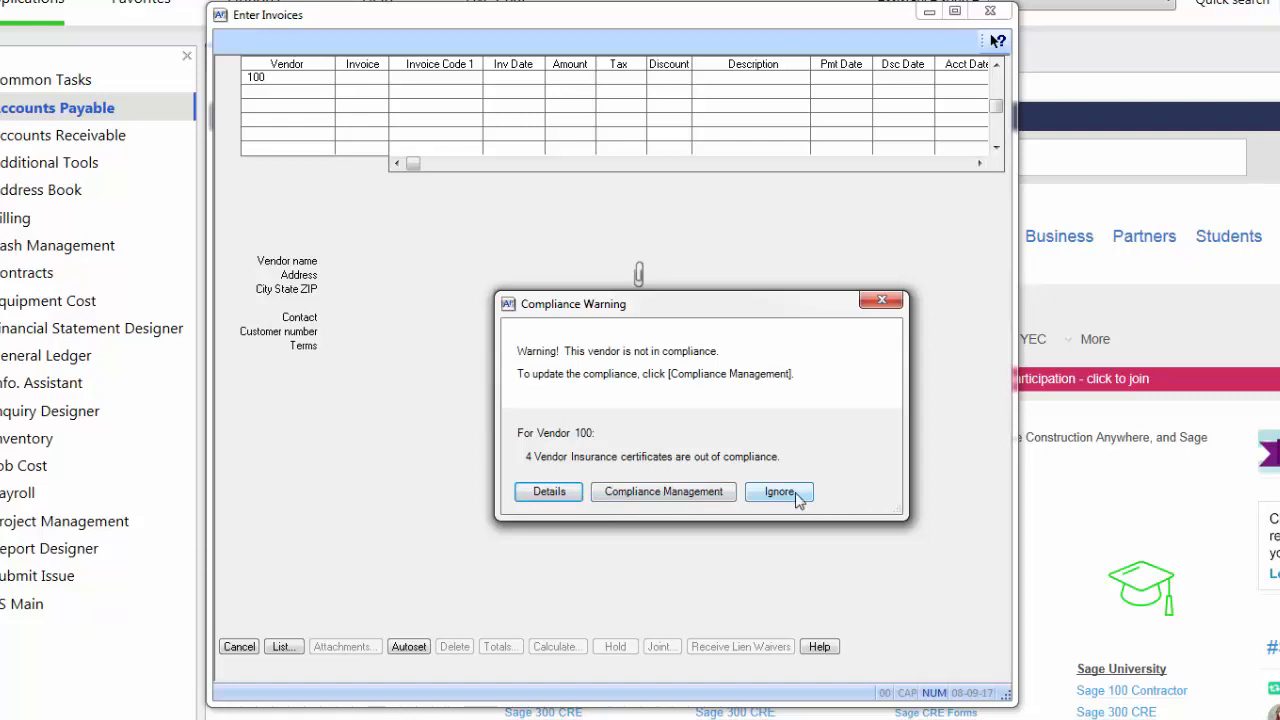
left_click(779, 492)
- Enter invoice number 5858 with the default invoice date, an amount of 5000 and the description "Electrical supplies"
type("5858")
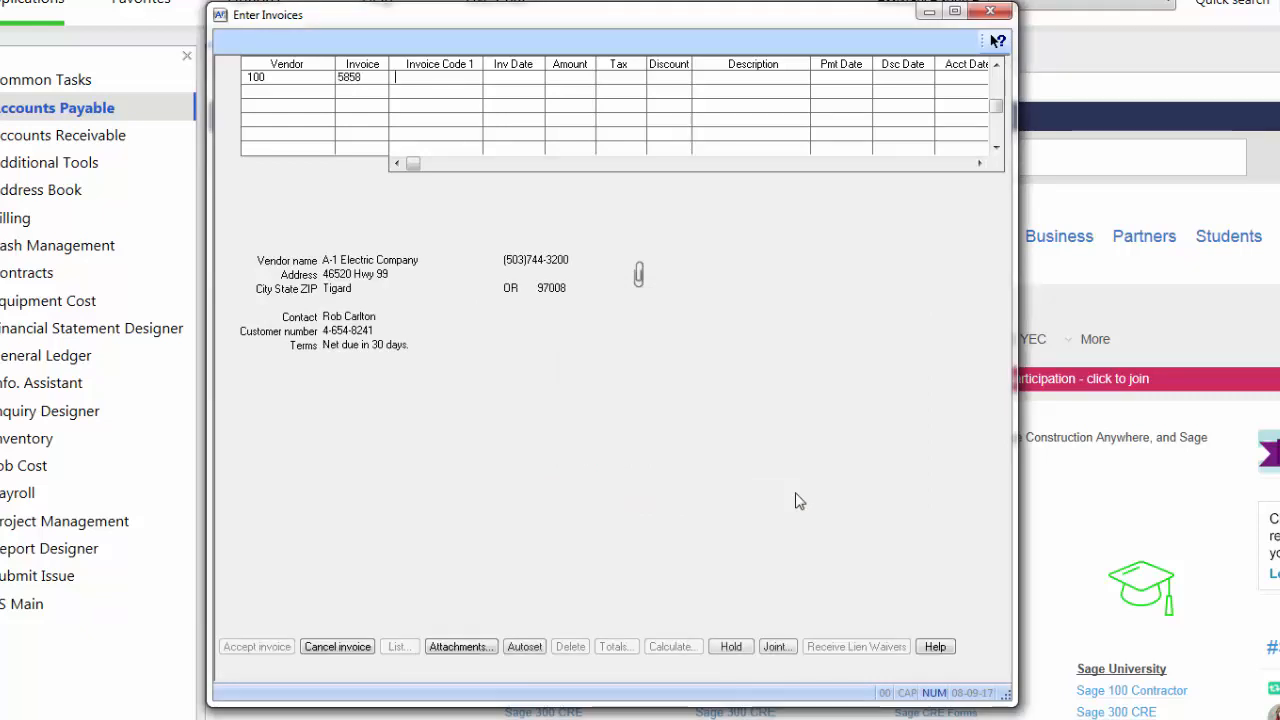
key("Tab")
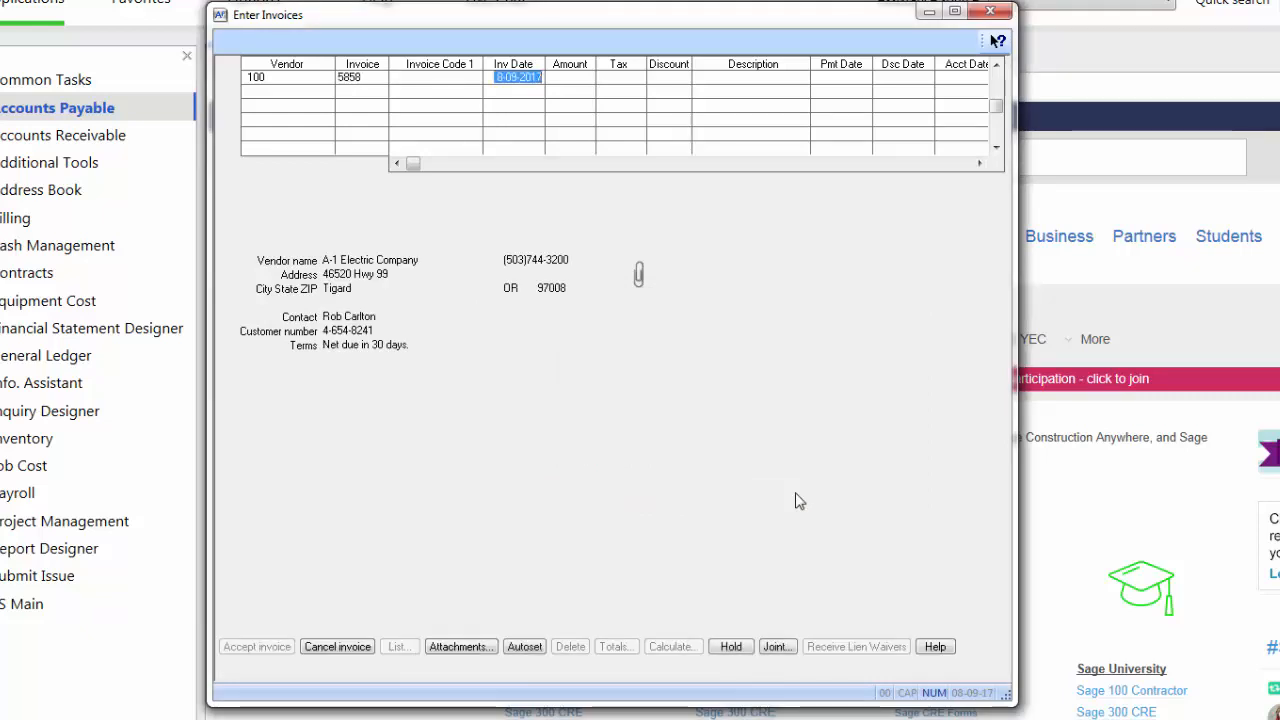
key("Tab")
type("5000")
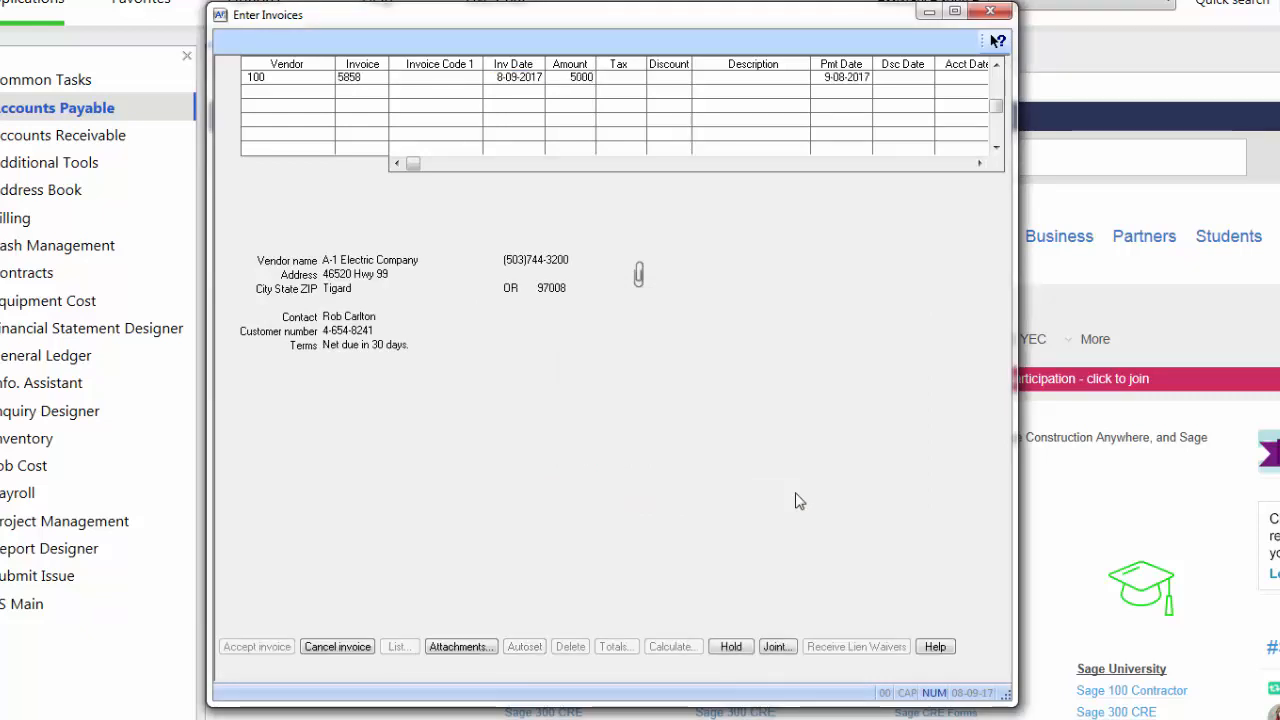
key("Tab")
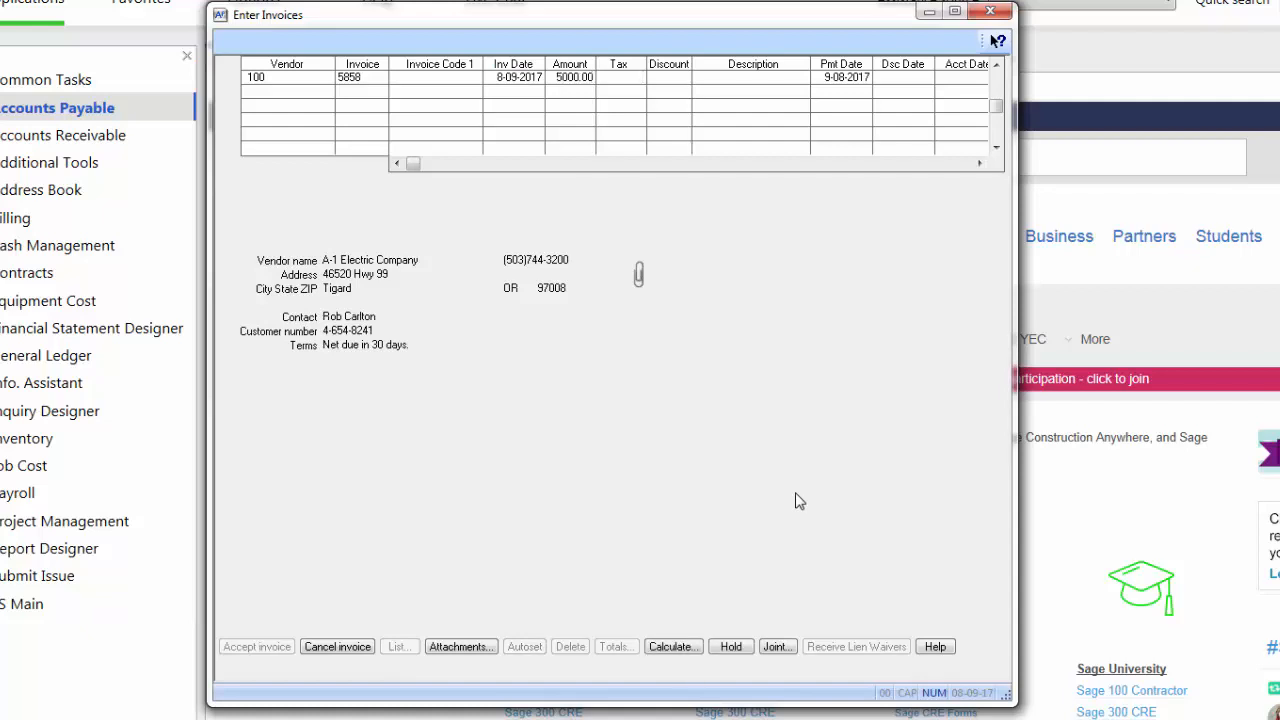
key("Tab")
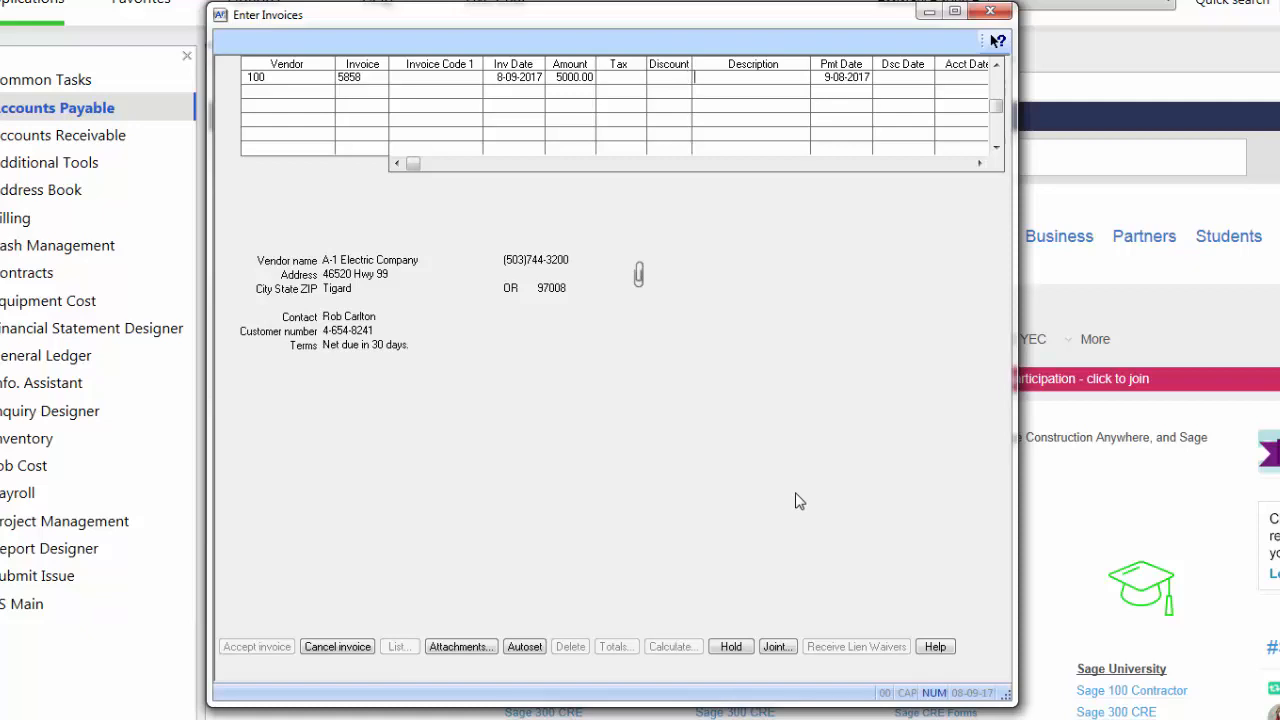
key("Tab")
type("Electrical supplies")
key("Tab")
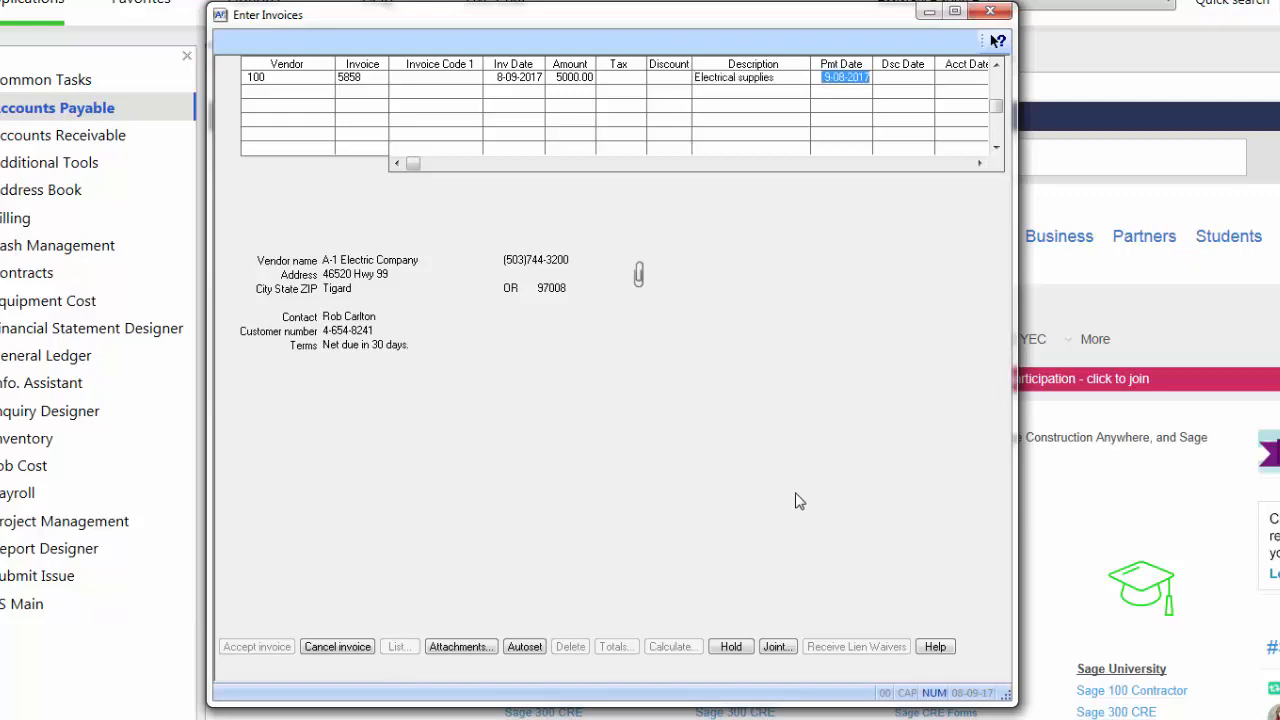
- Keep the default payment date, set the accounting date to 9-01-2017 and continue to the invoice's distribution lines
key("Tab")
key("Tab")
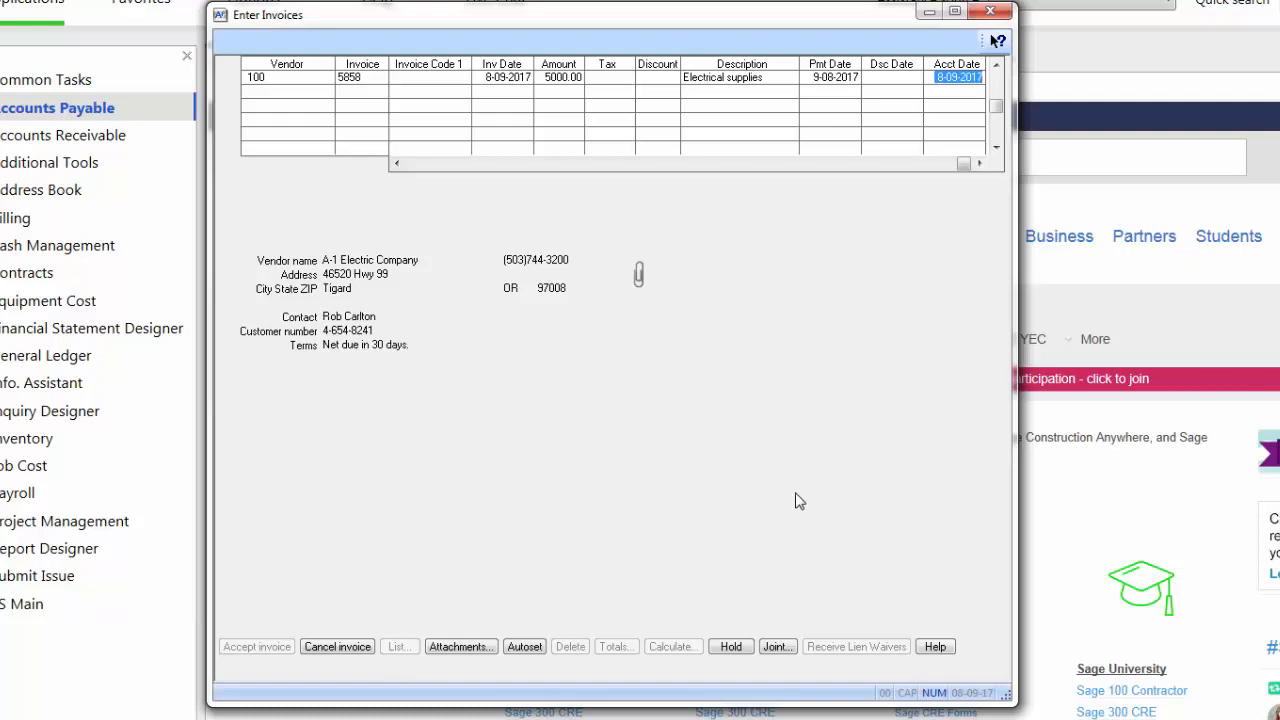
type("02")
key("BackSpace")
type("90117")
key("Return")
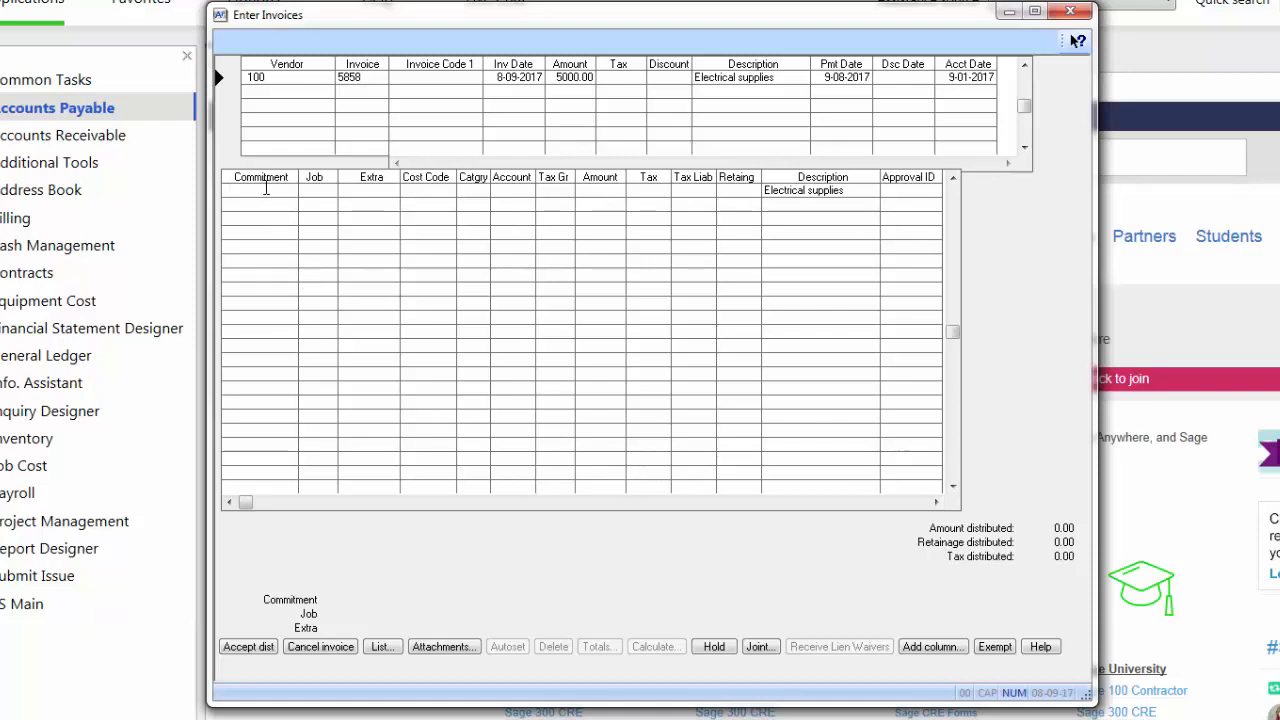
- Distribute the invoice to commitment 03004-01 Shelter Lighting Materials, item 1, and ignore the compliance warning
left_click(382, 647)
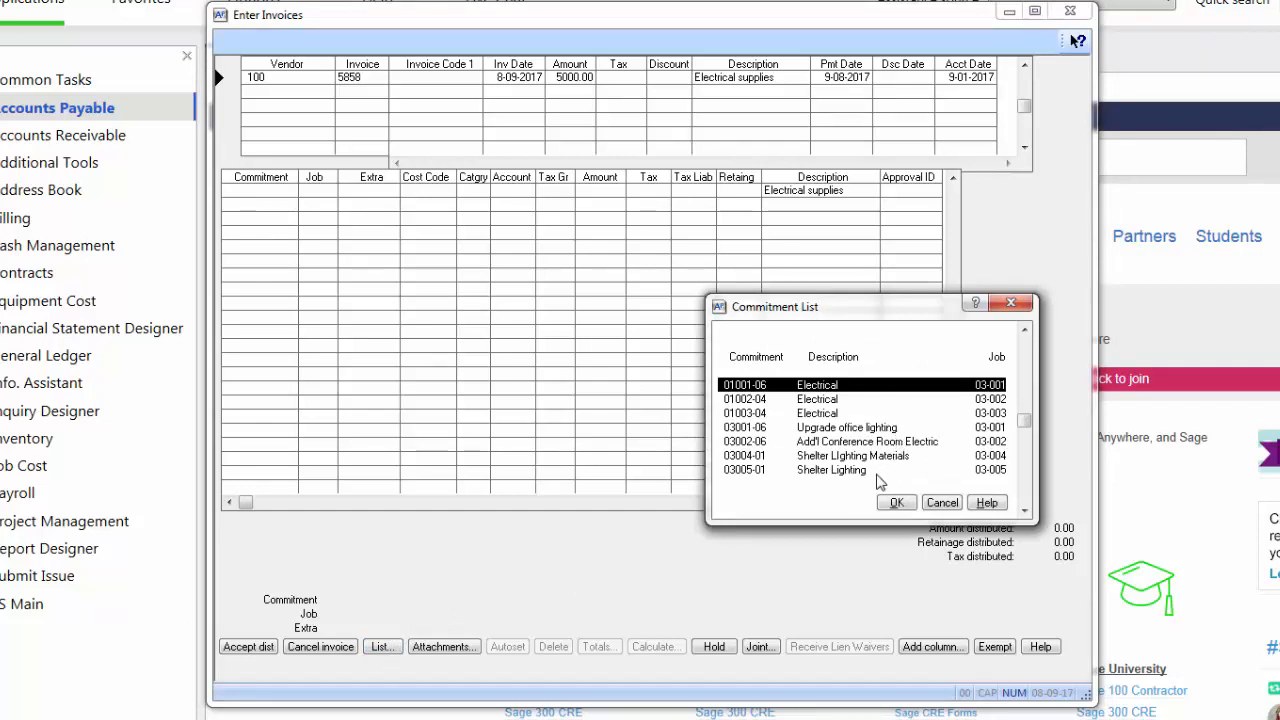
double_click(850, 455)
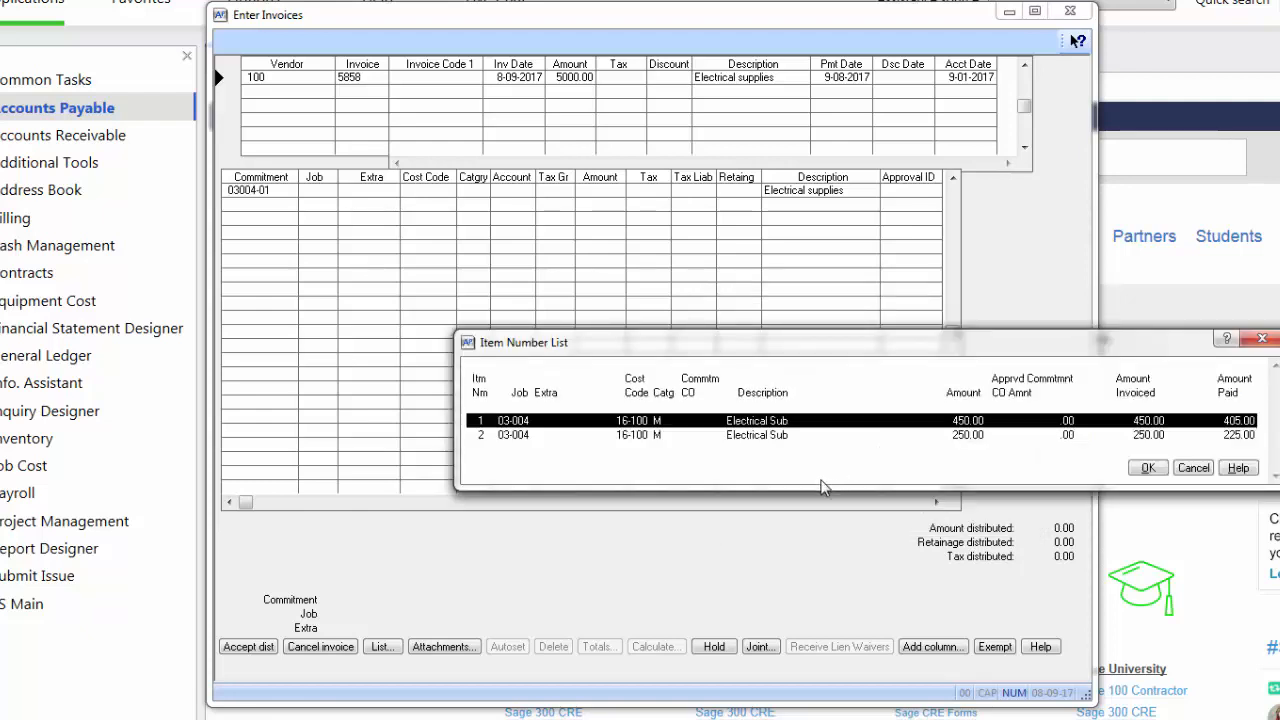
double_click(698, 425)
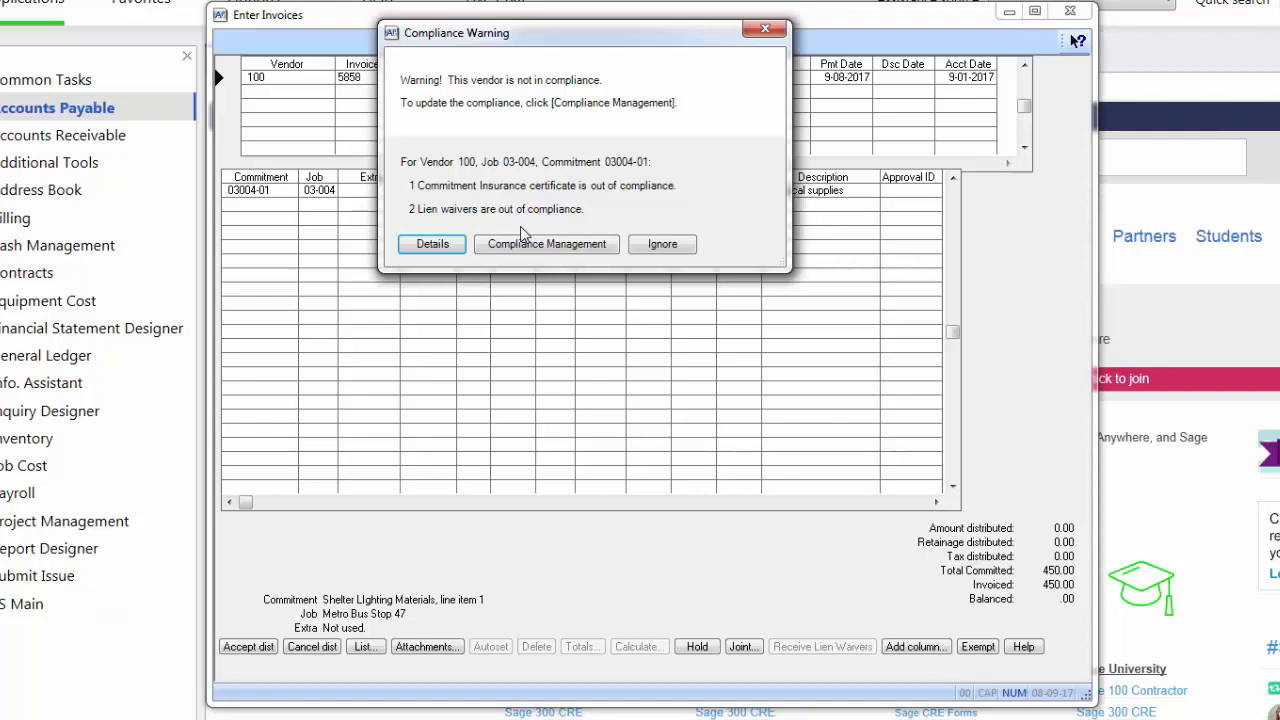
left_click(686, 250)
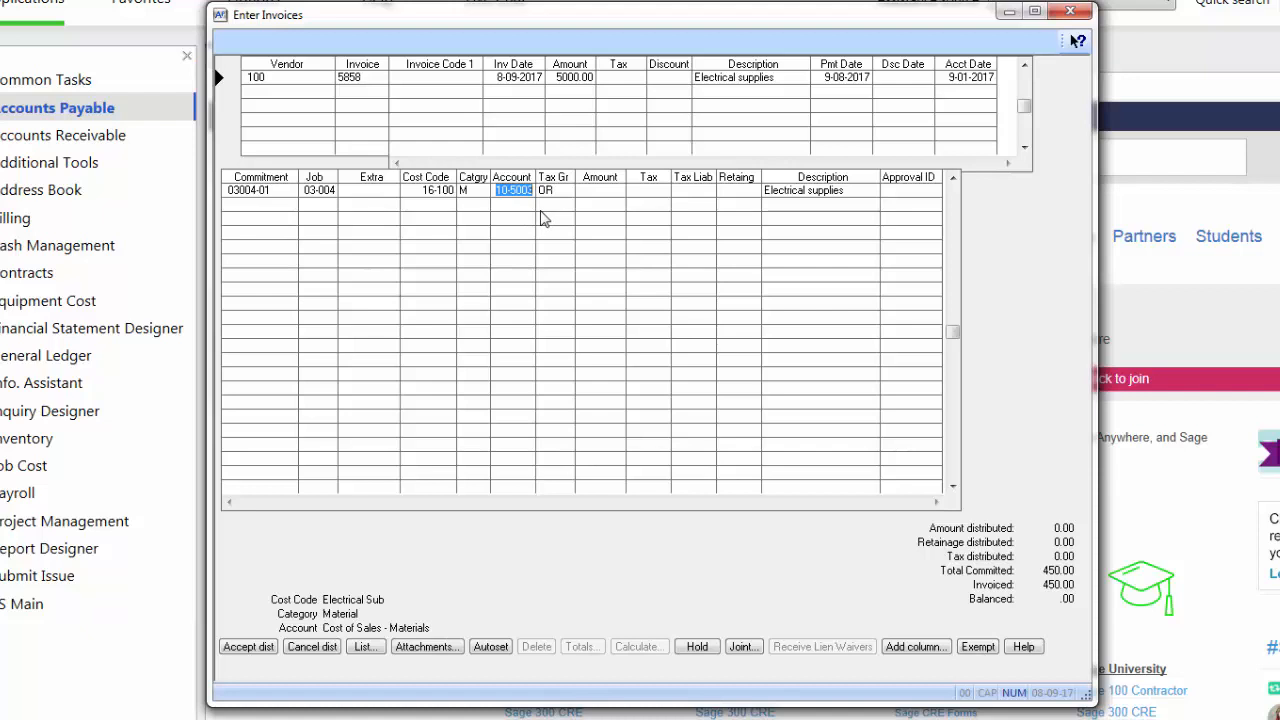
- Keep the default account and tax group, suppress the future GL period warning, and distribute 5000.00 despite the commitment overrun warning
key("Tab")
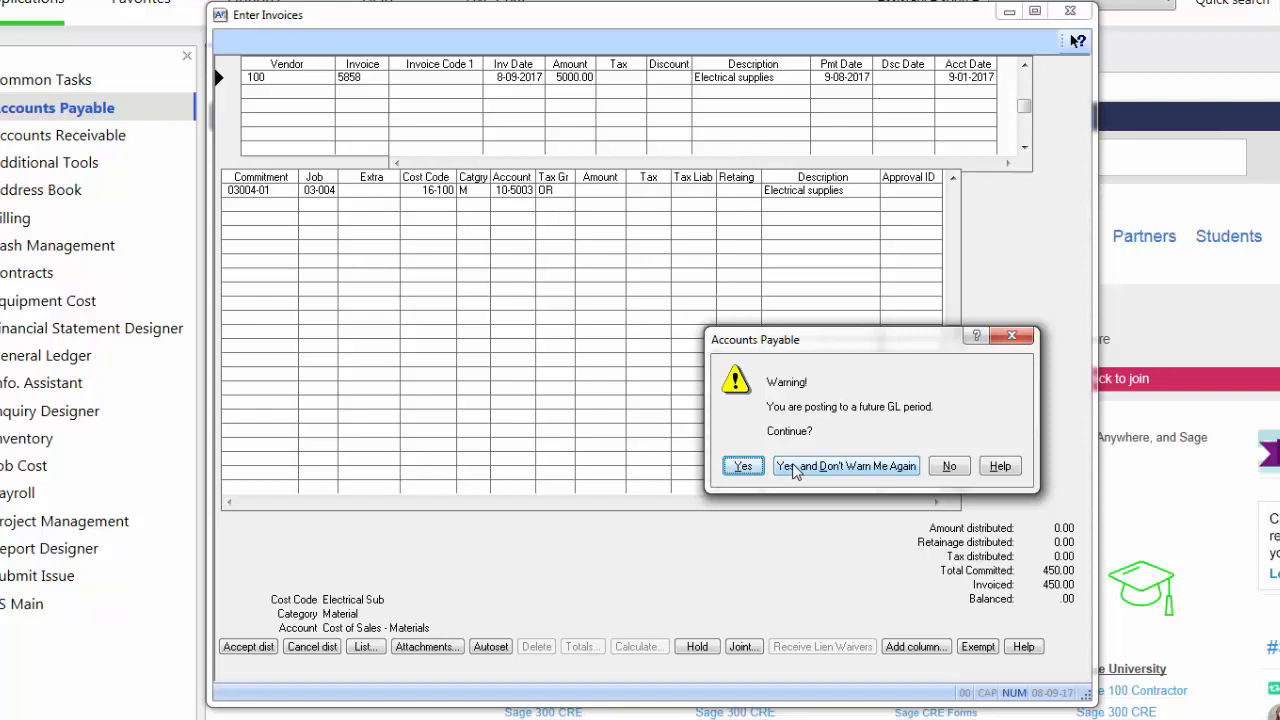
left_click(812, 467)
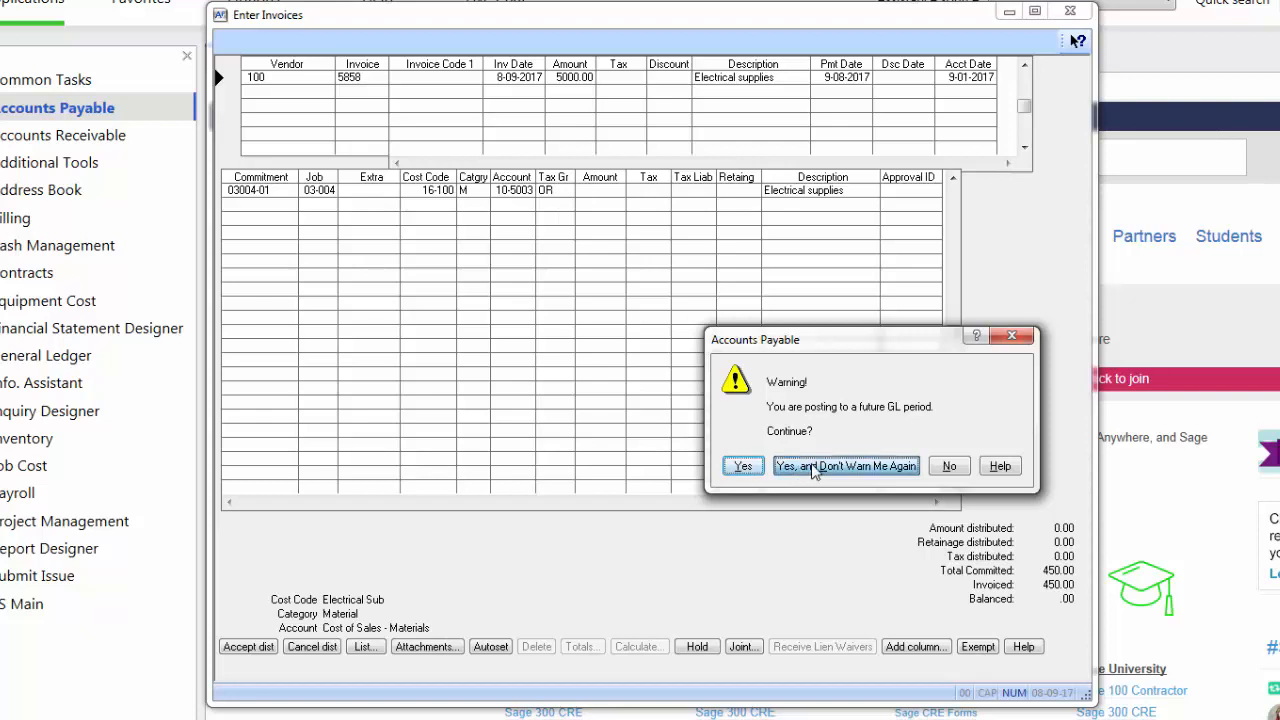
key("Tab")
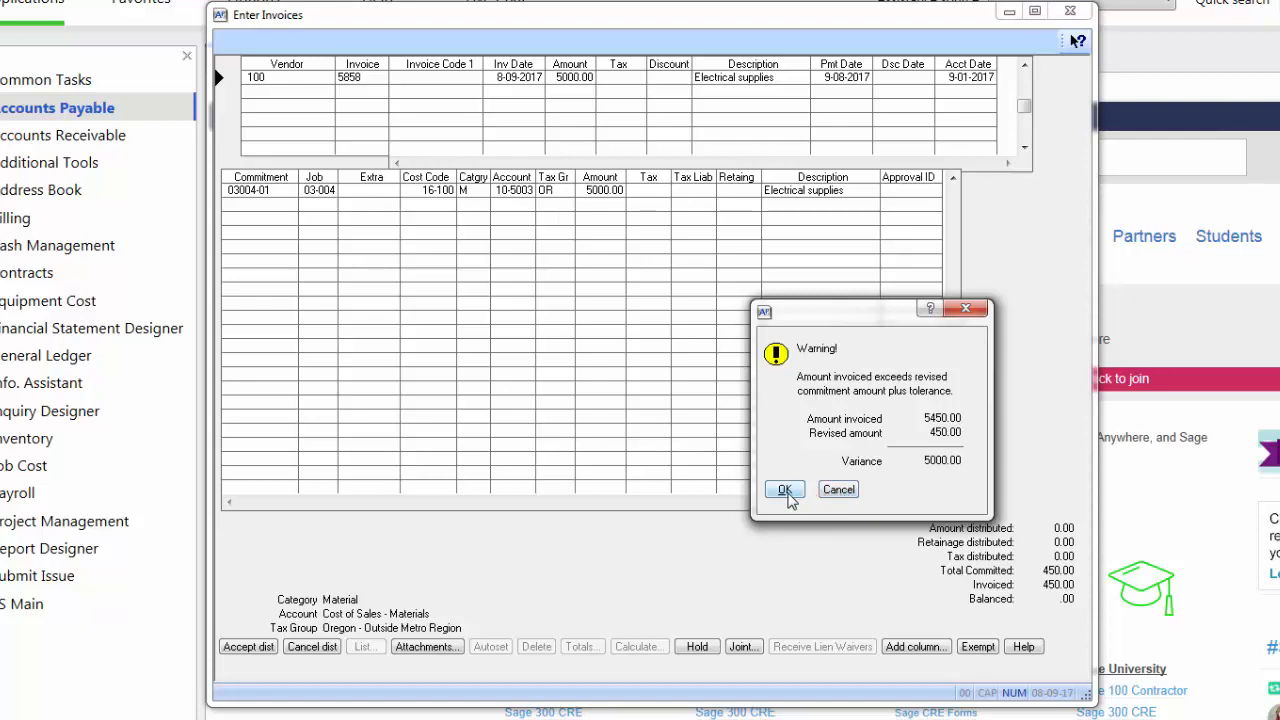
left_click(838, 489)
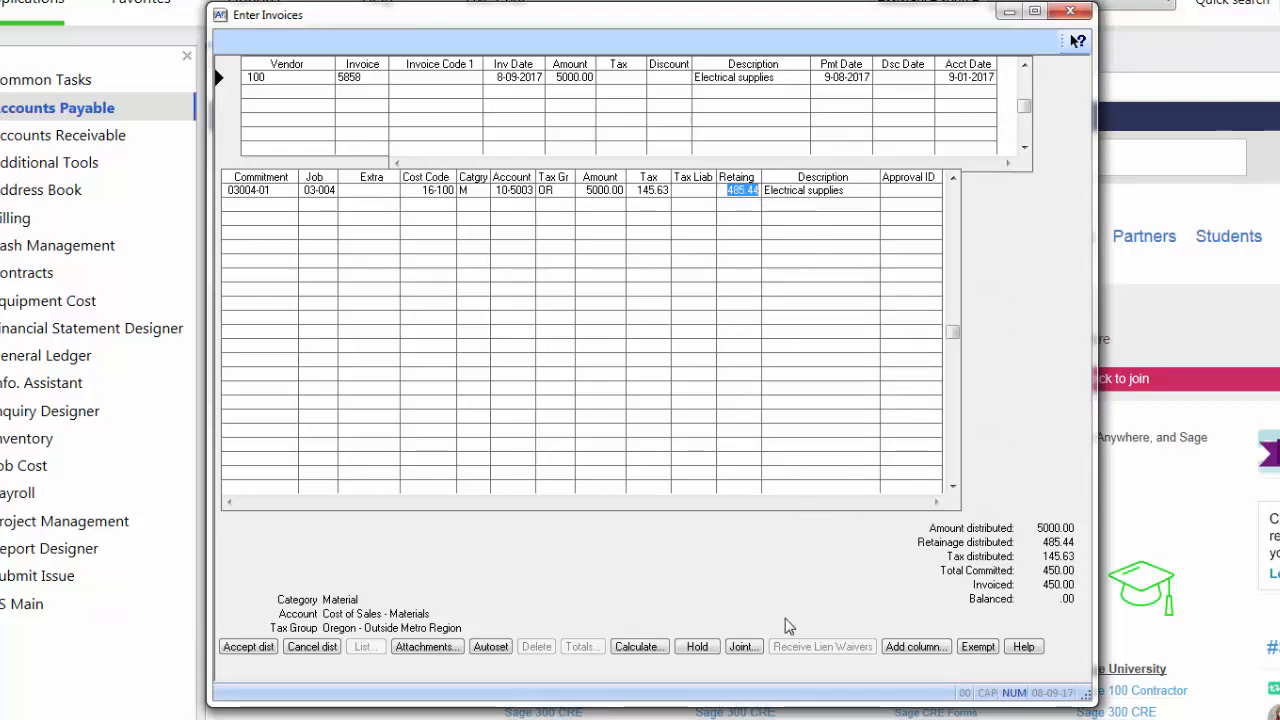
- Set up a joint check with ABC for the invoice, then accept the distribution and finish the invoice entry
left_click(741, 647)
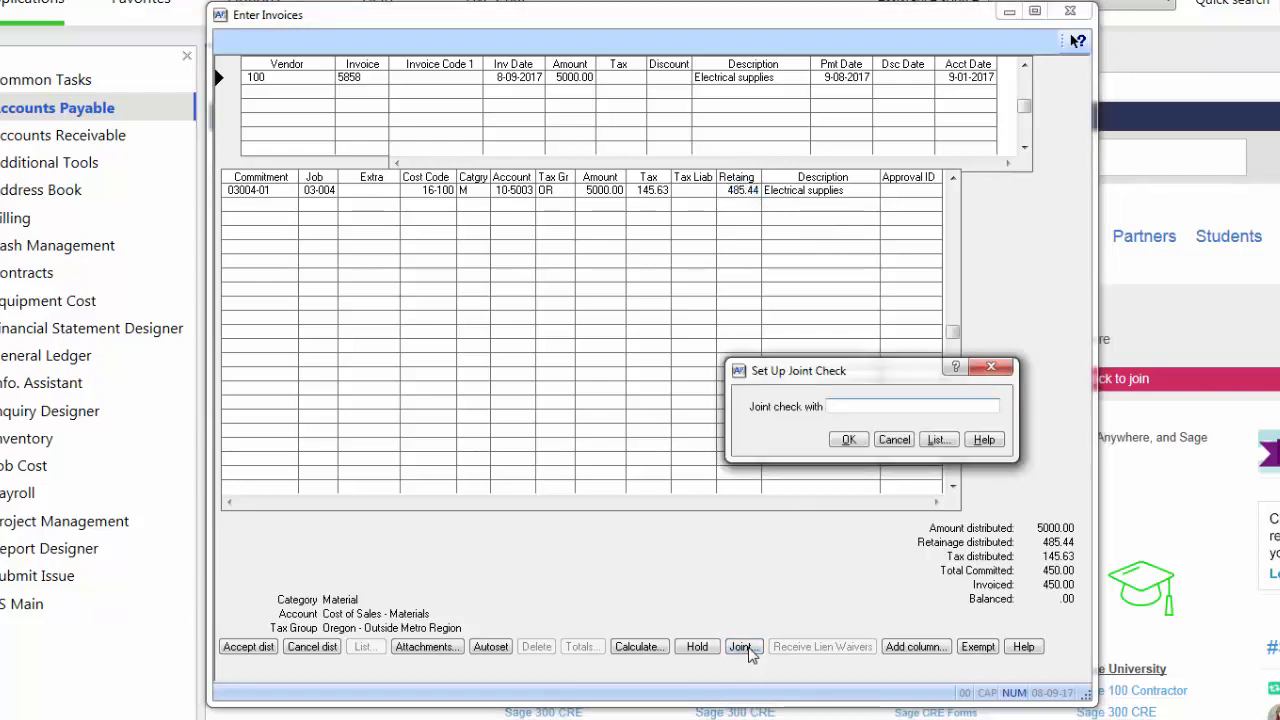
type("ABC")
key("Return")
key("Return")
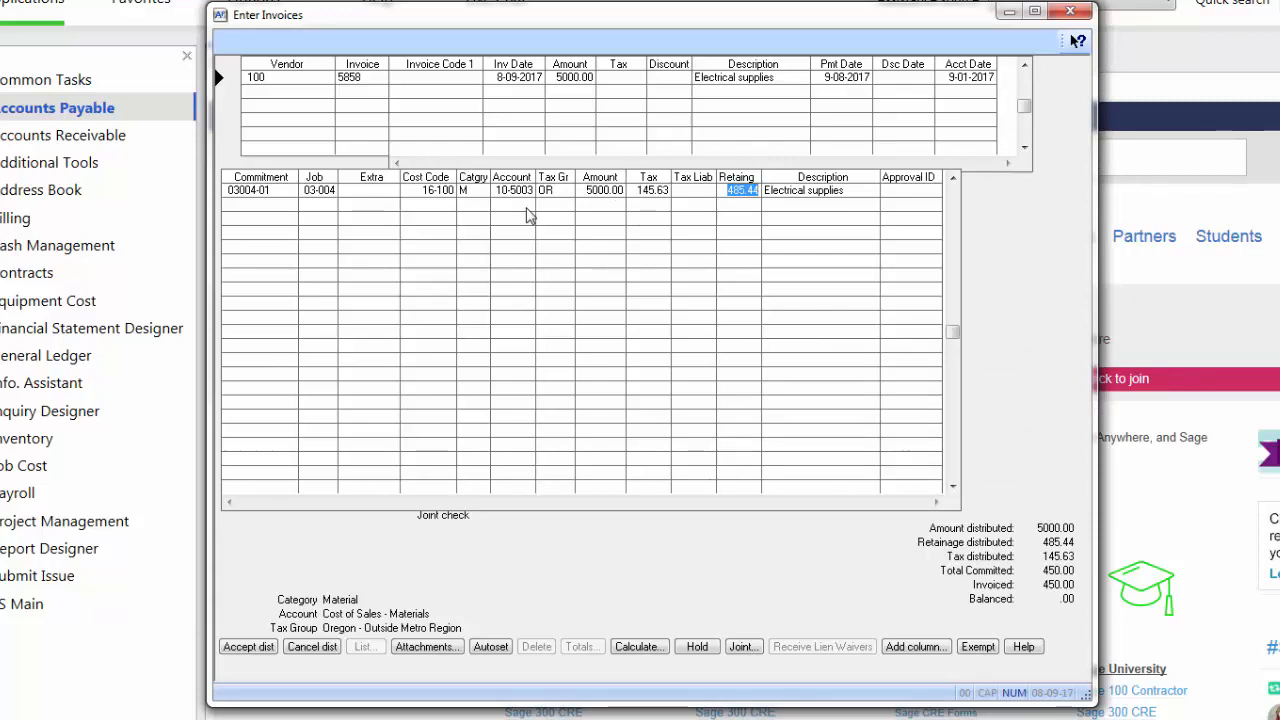
left_click(266, 650)
left_click(256, 647)
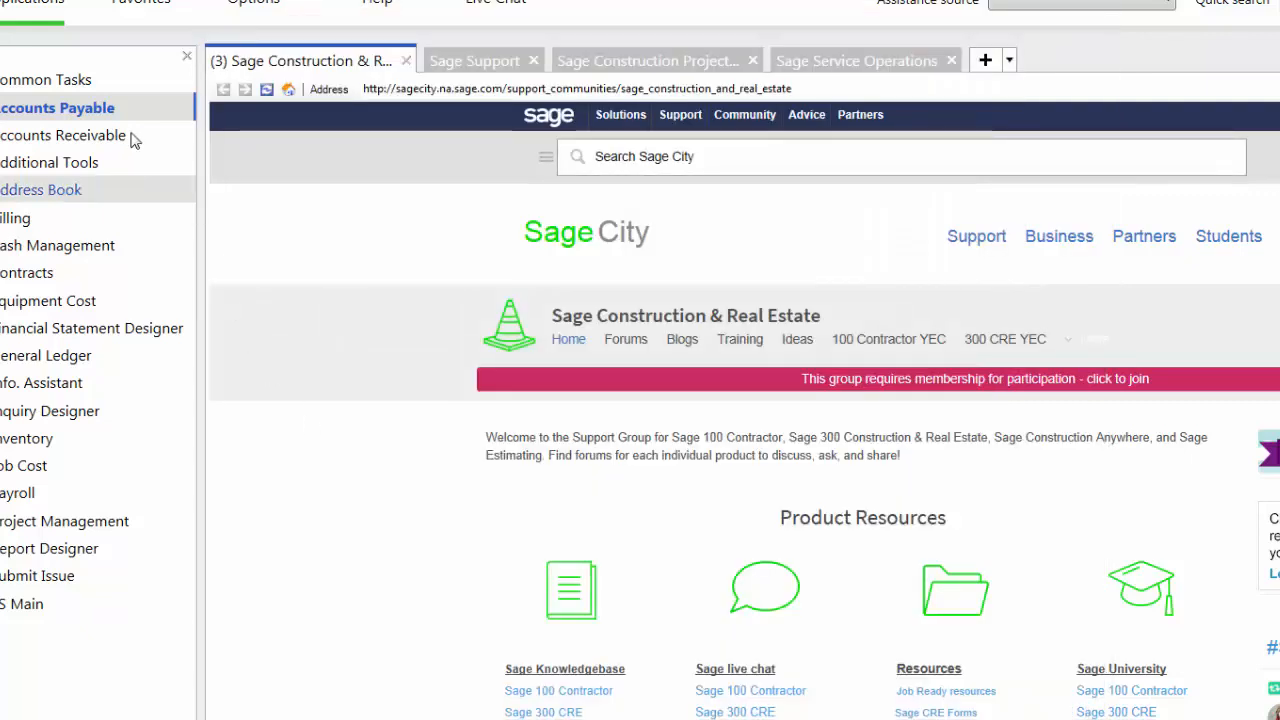
- Preview the Accounts Payable Invoice Aging w/Cut-off Date report and examine the vendors' aged balances
left_click(104, 108)
left_click(270, 222)
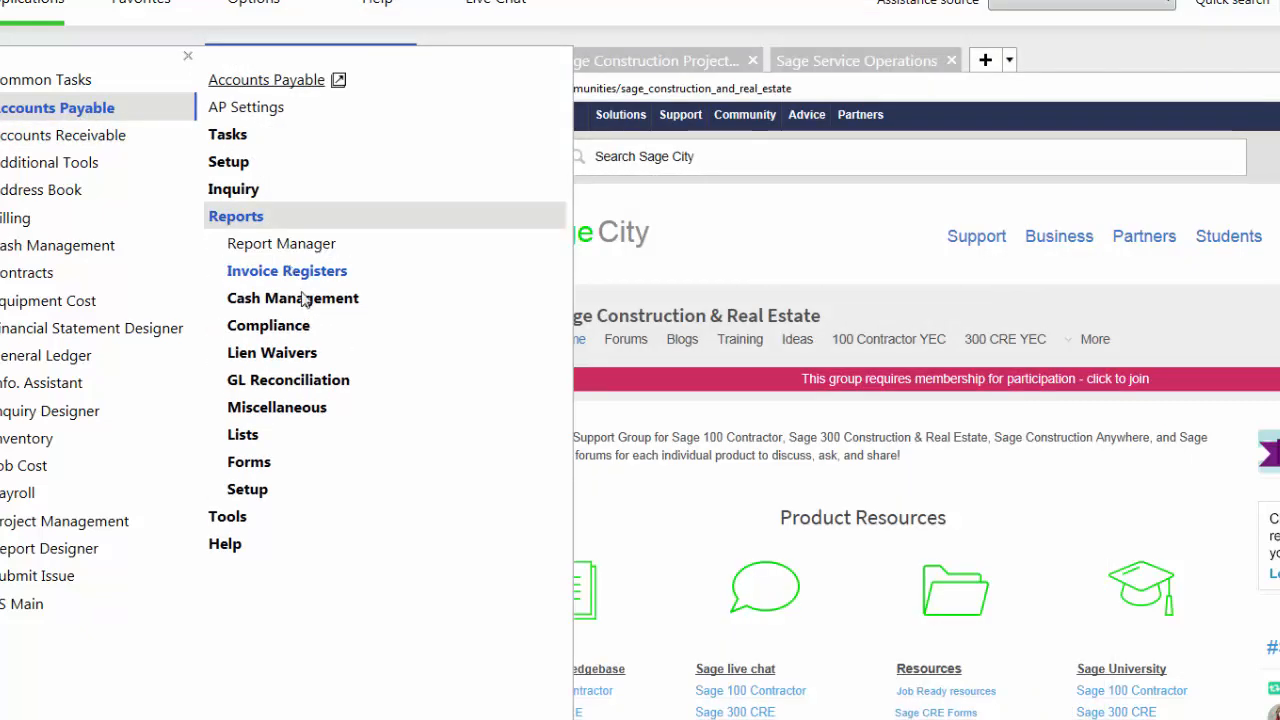
left_click(315, 298)
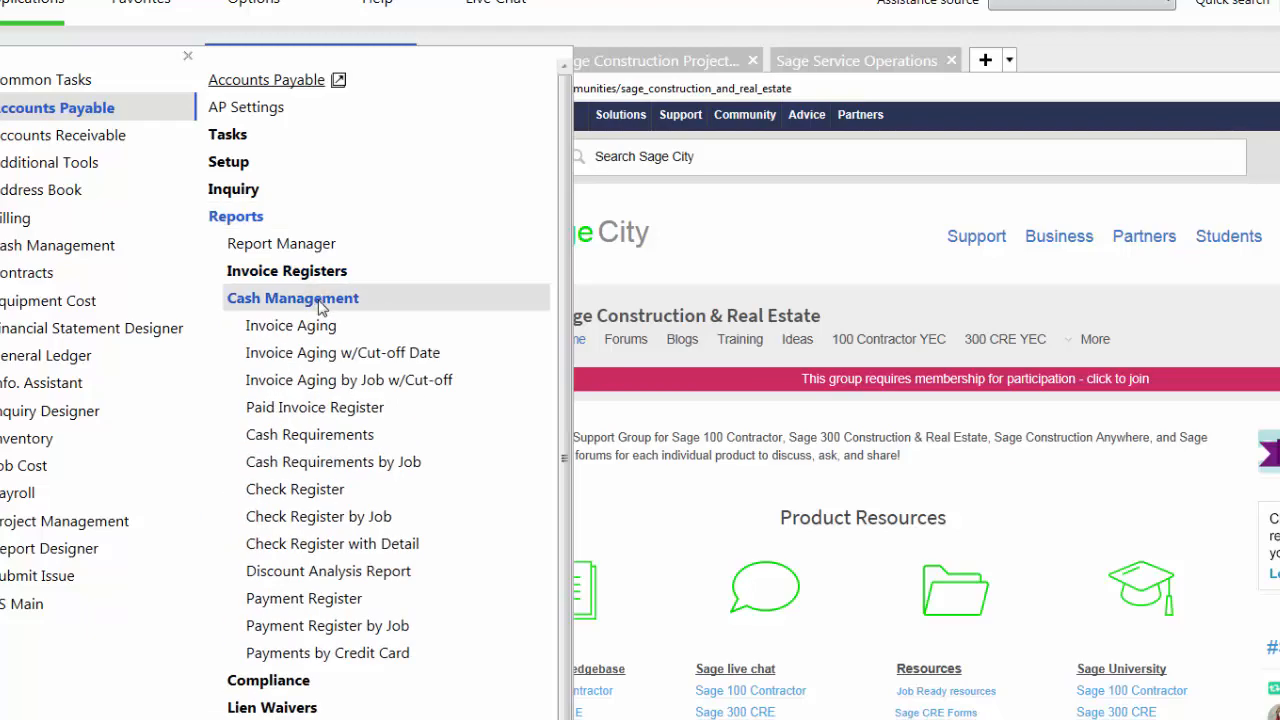
left_click(318, 360)
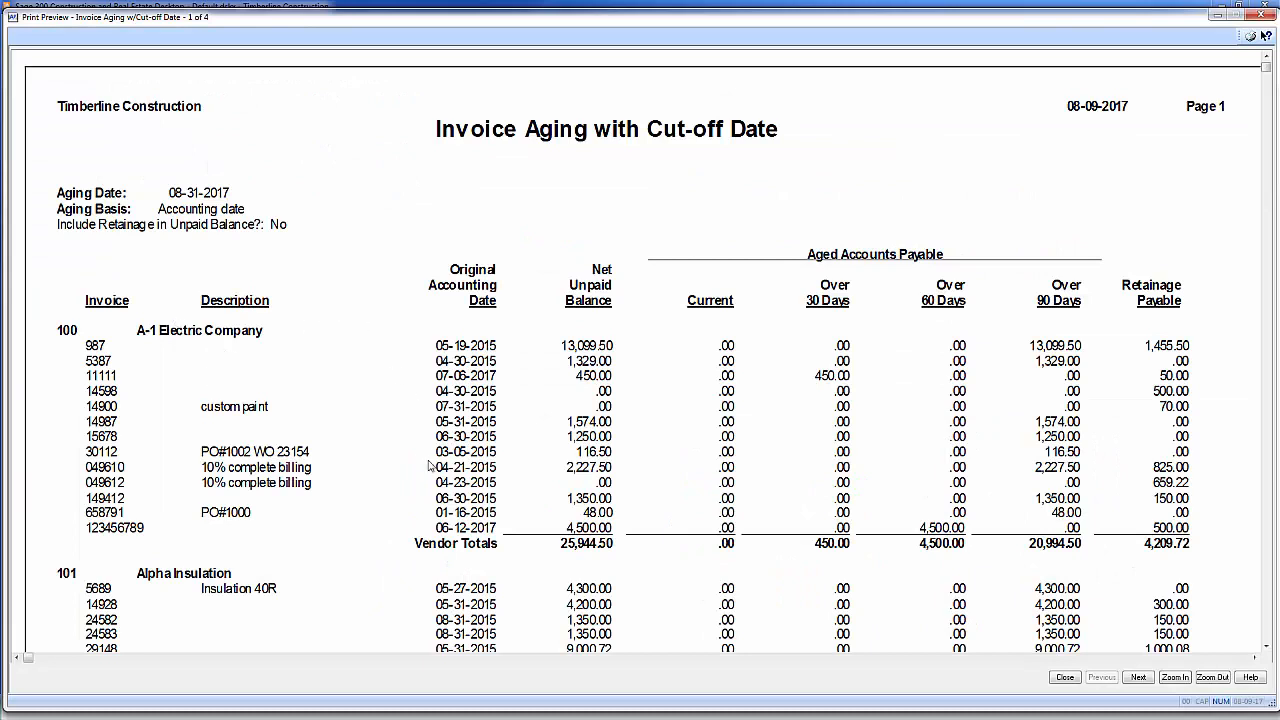
scroll(532, 430, "down", 1)
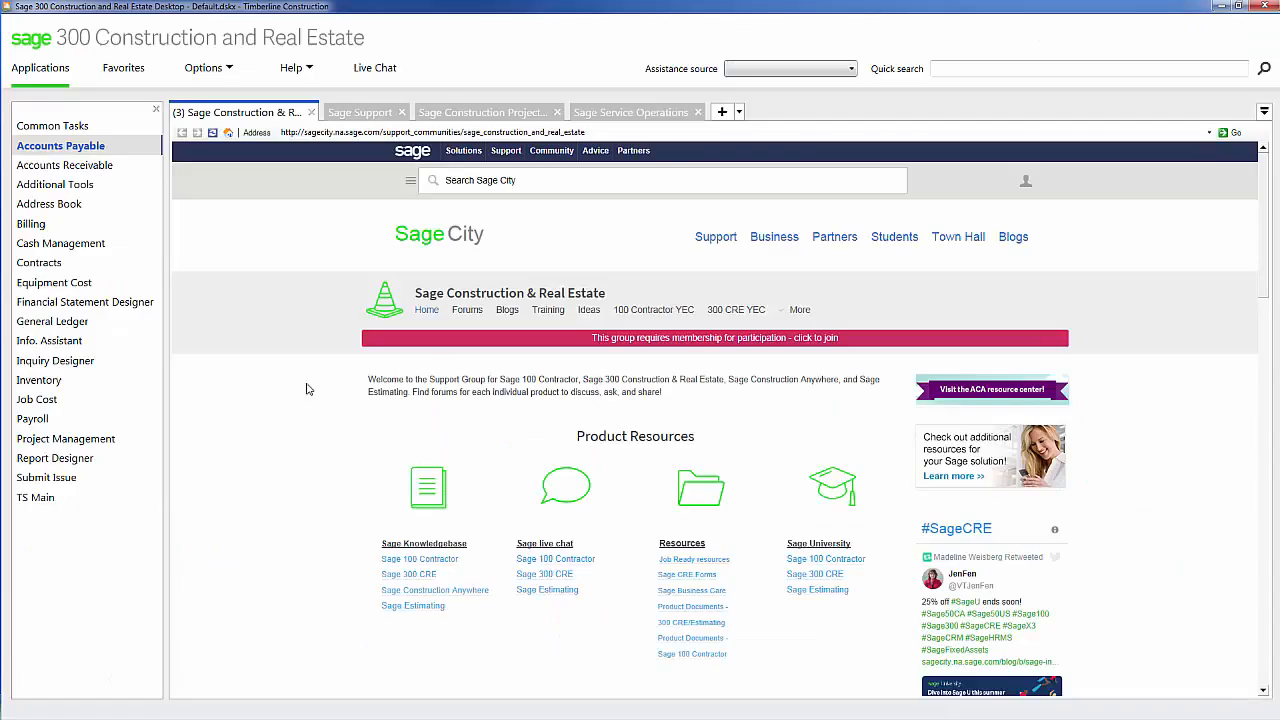
- Look through the Payroll tasks, setup items and reports, including reconciliation reports and electronic filing
left_click(36, 421)
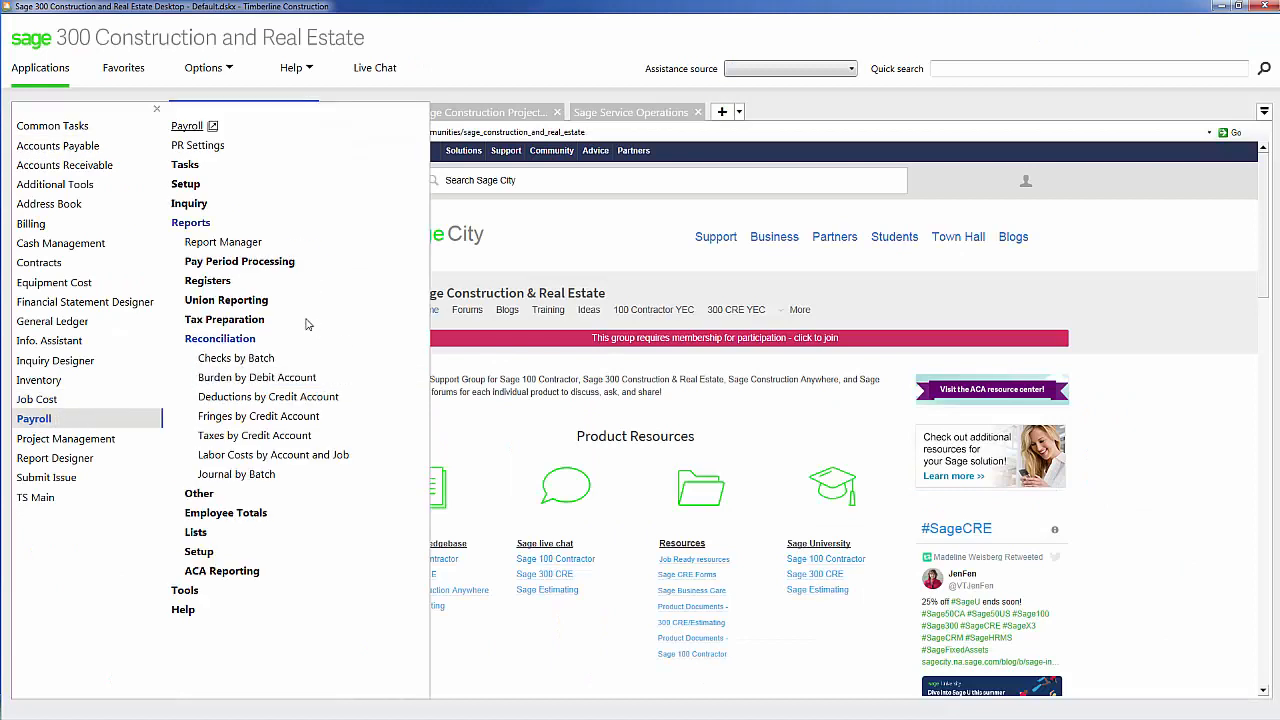
left_click(198, 226)
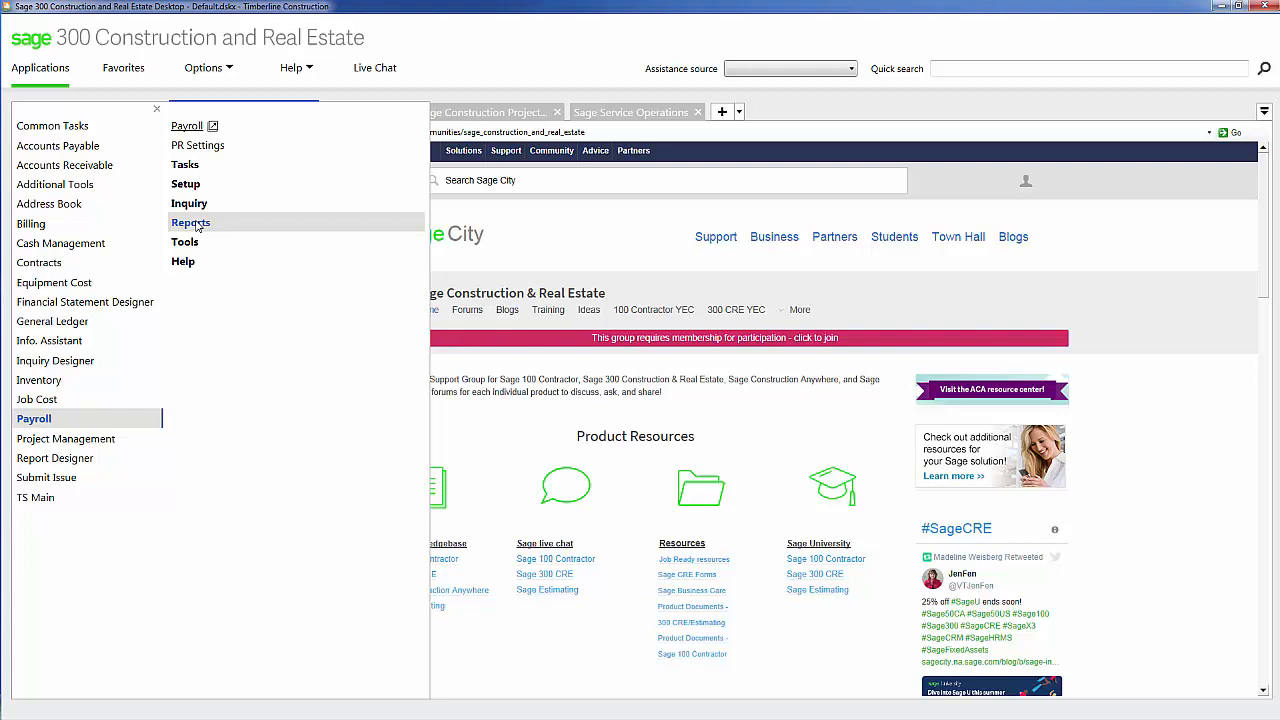
left_click(184, 165)
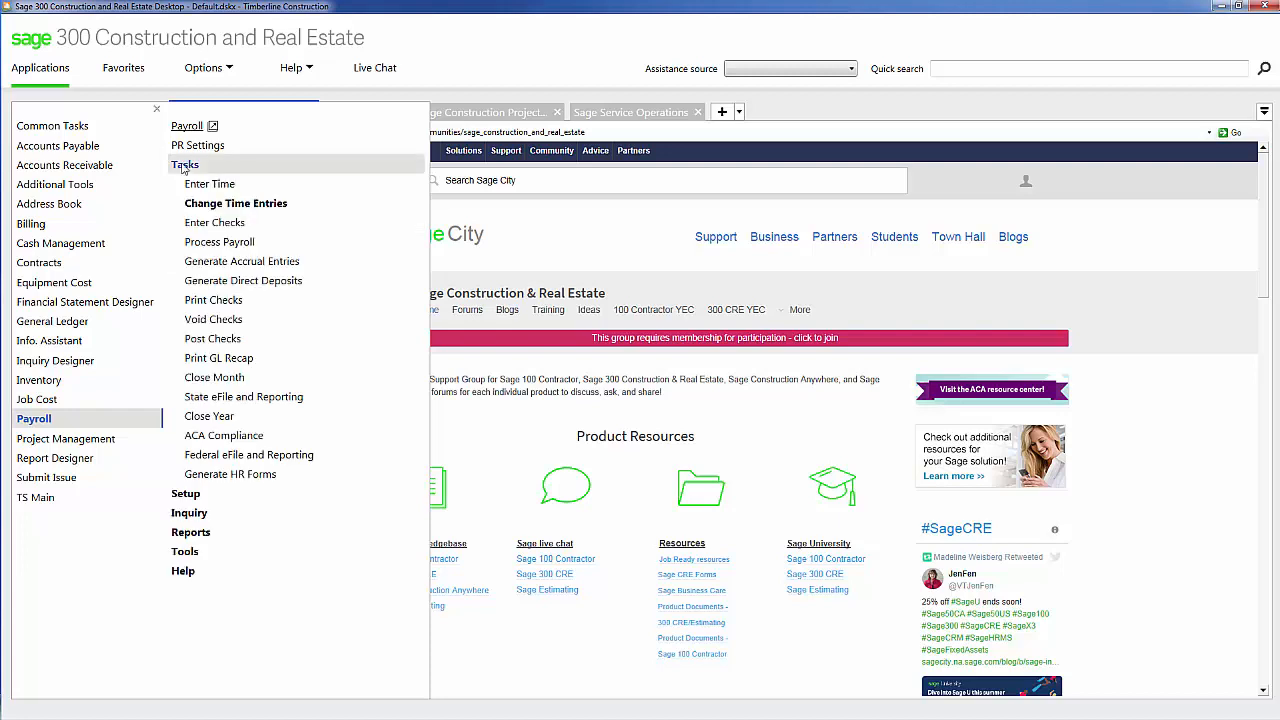
left_click(184, 166)
left_click(185, 184)
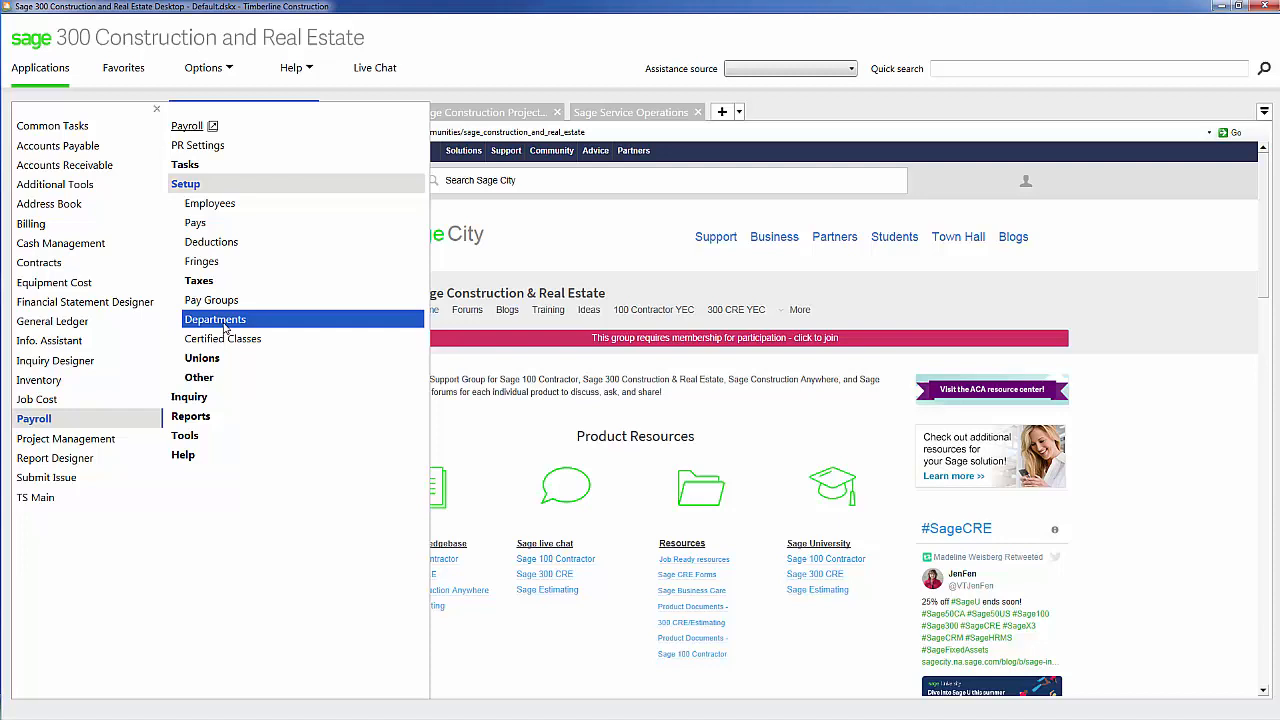
left_click(215, 319)
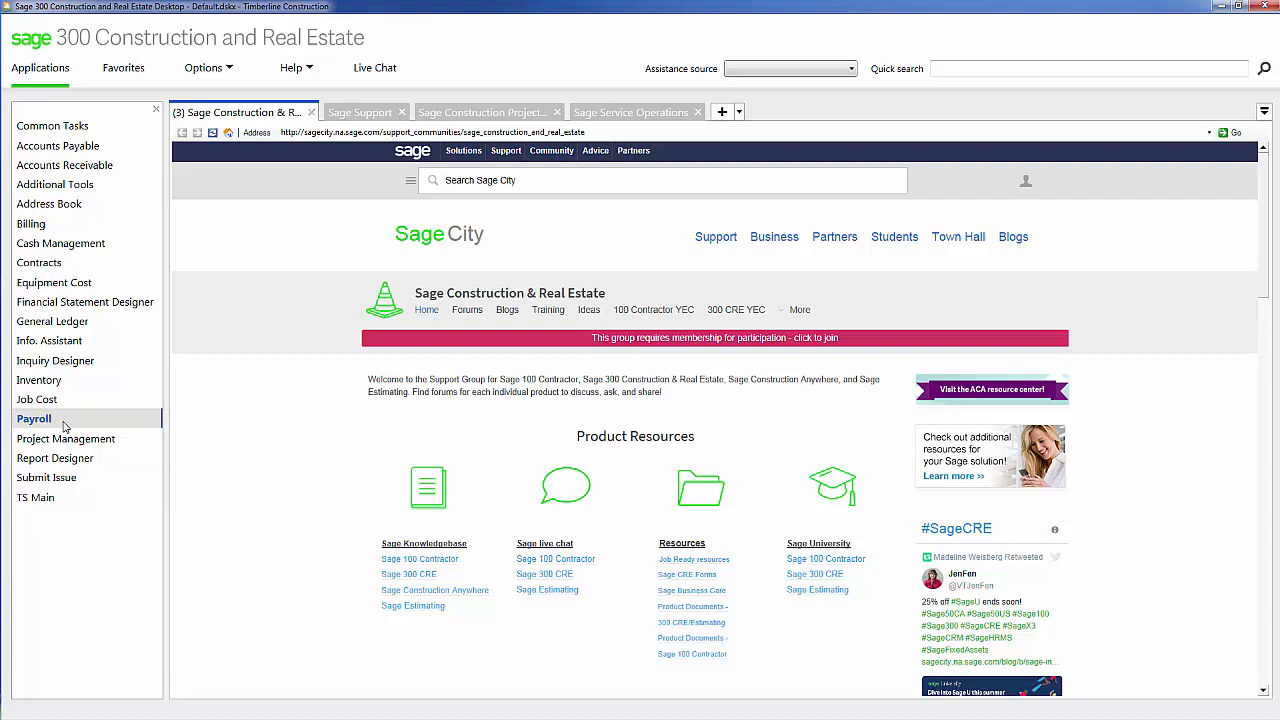
left_click(64, 424)
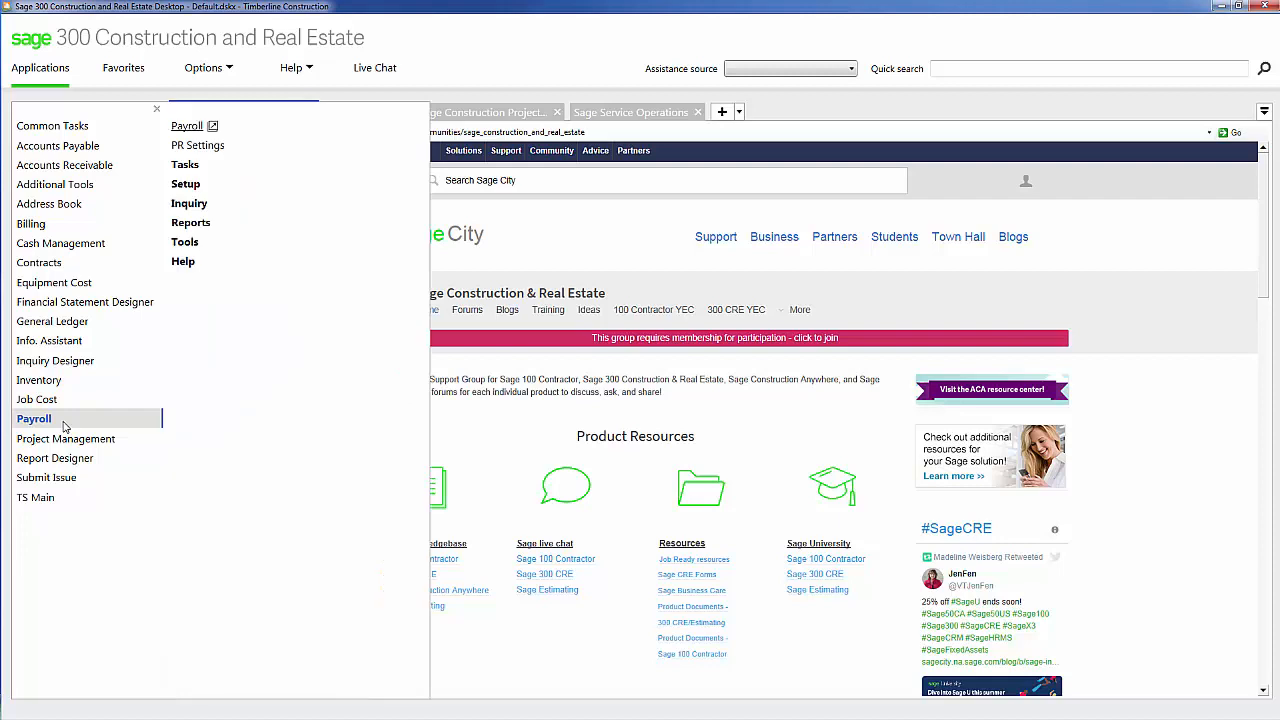
left_click(194, 228)
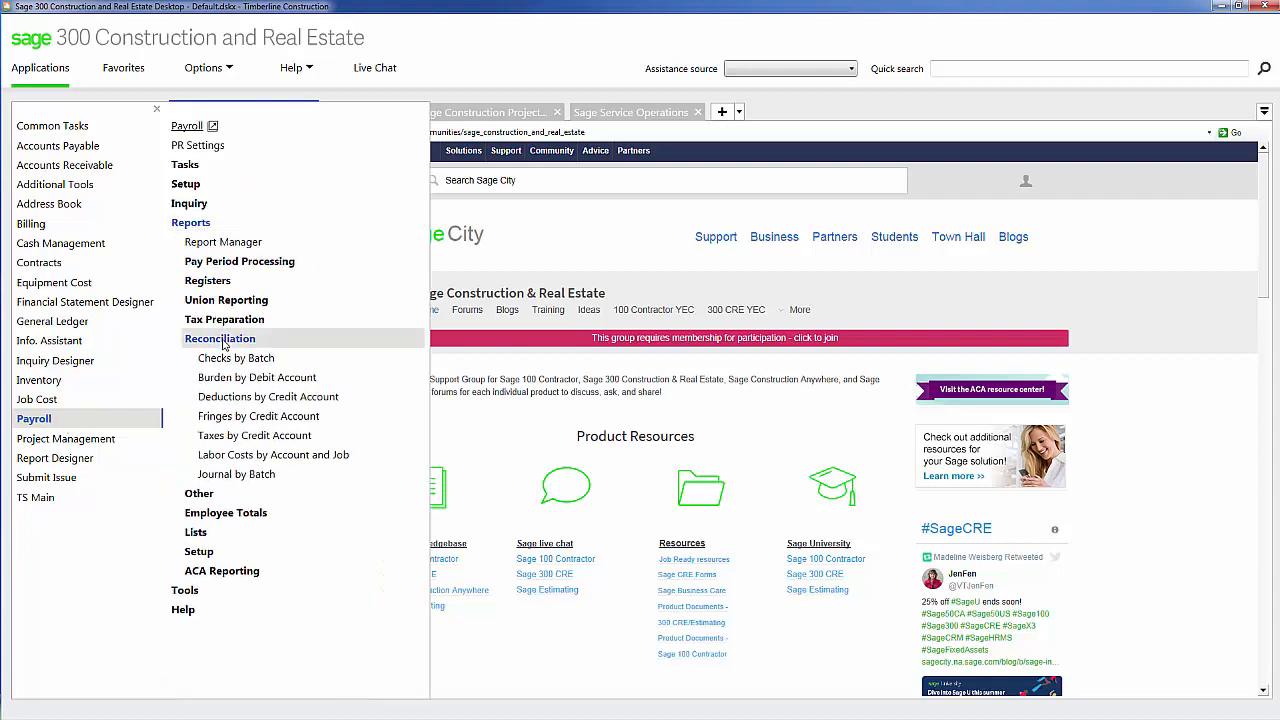
left_click(222, 340)
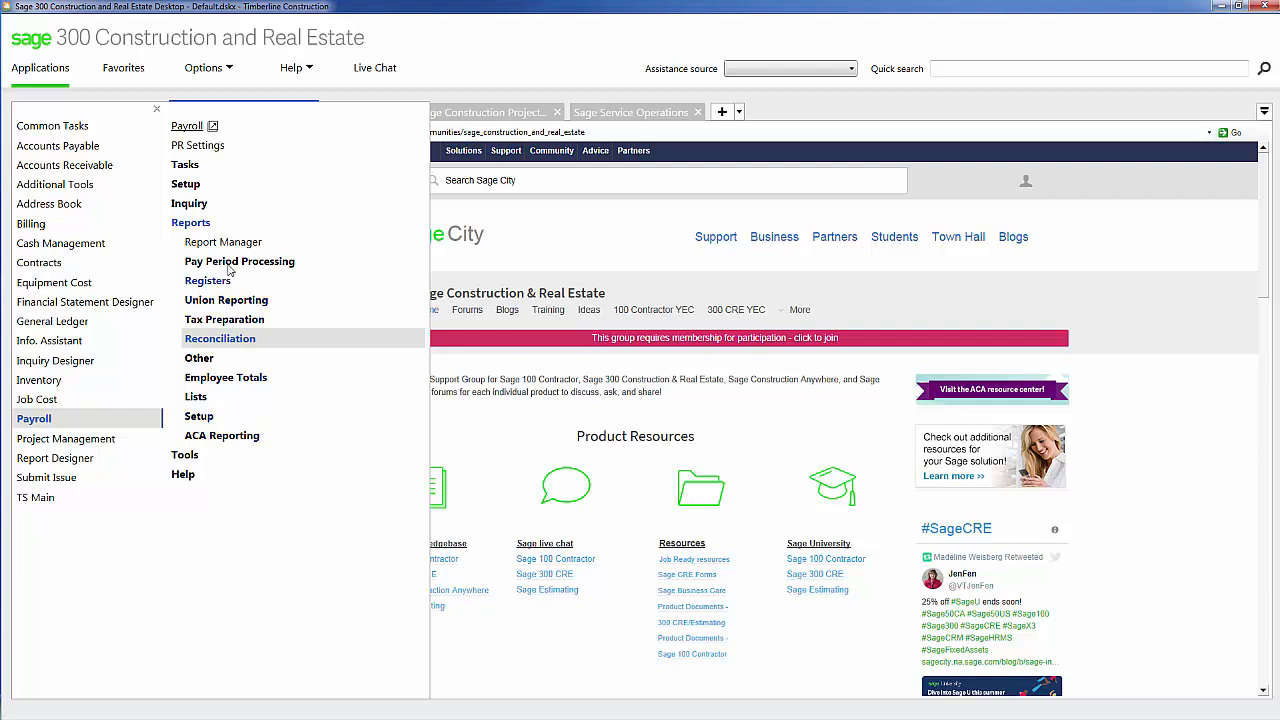
left_click(184, 166)
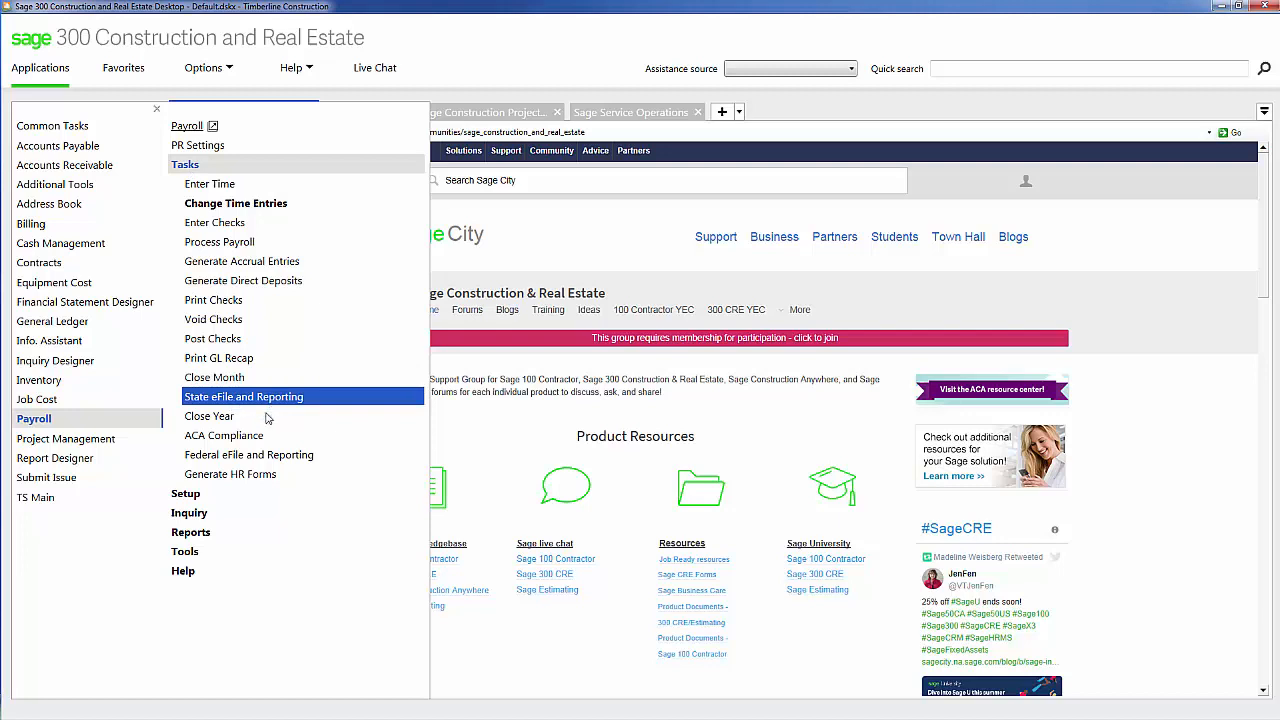
left_click(231, 456)
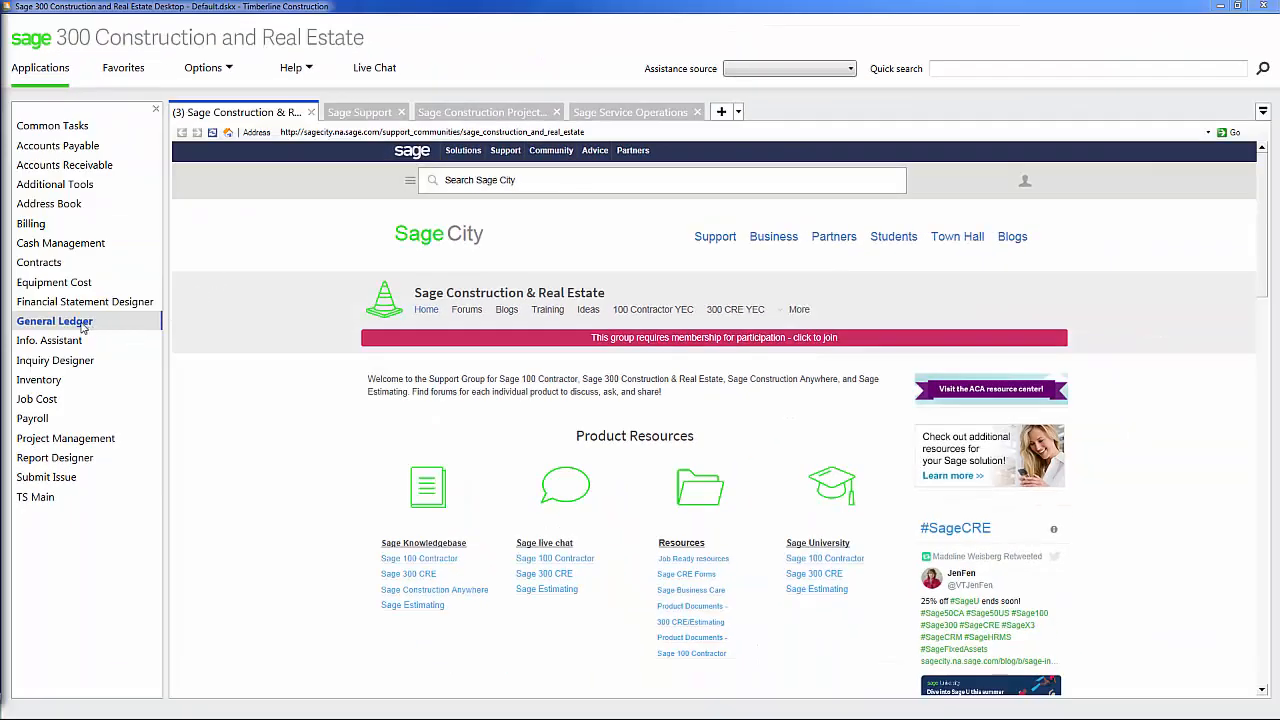
- Preview the General Ledger's Standard Financial Package statement group and page through its balance sheet and income statement
left_click(81, 324)
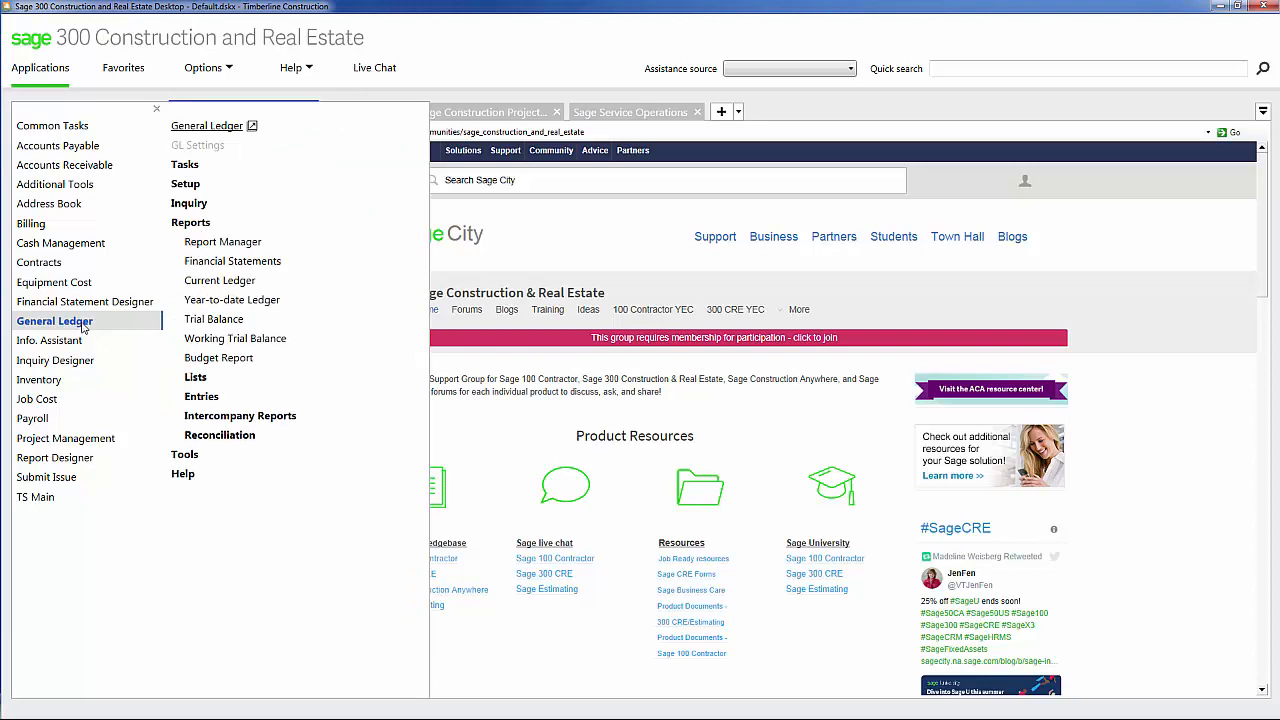
left_click(265, 262)
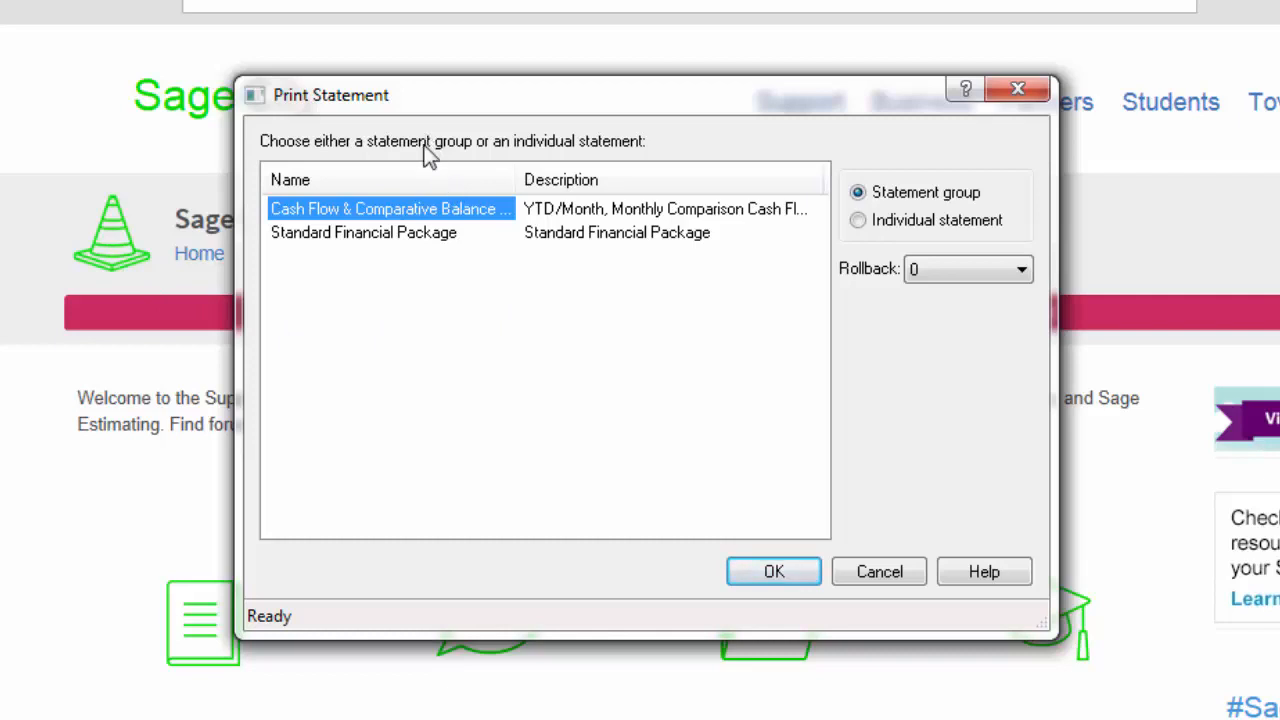
left_click(360, 240)
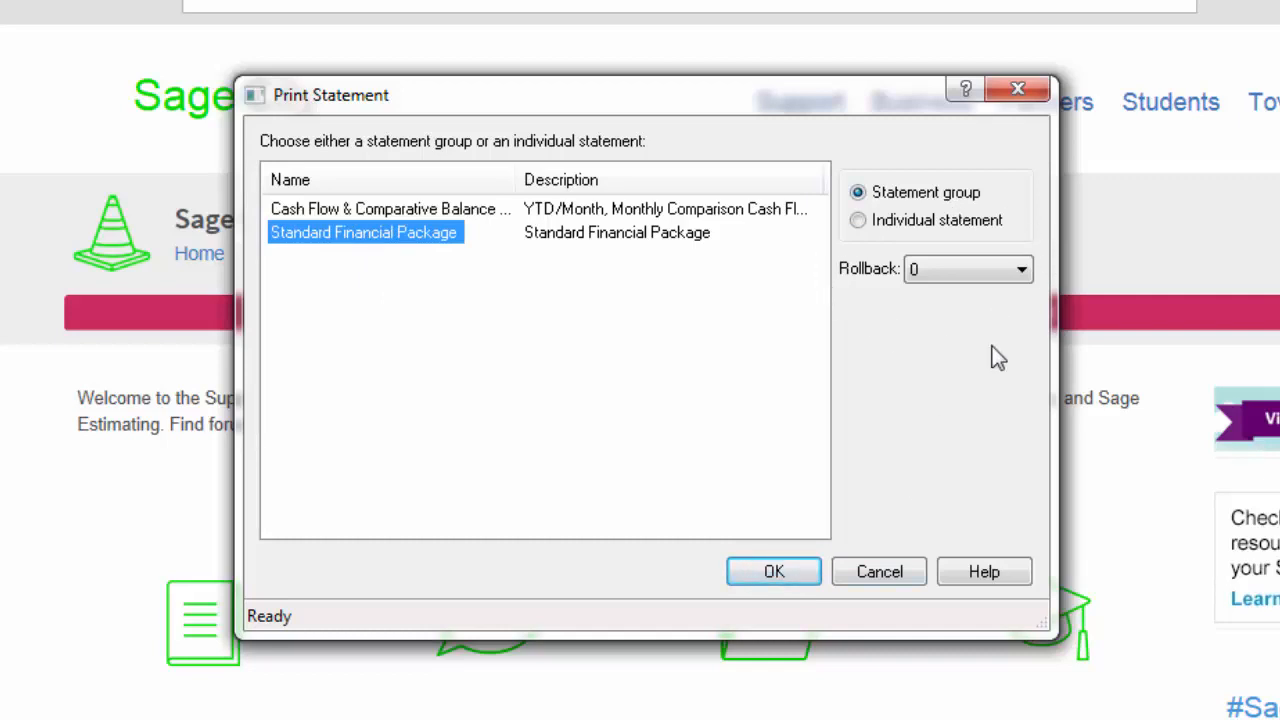
left_click(774, 570)
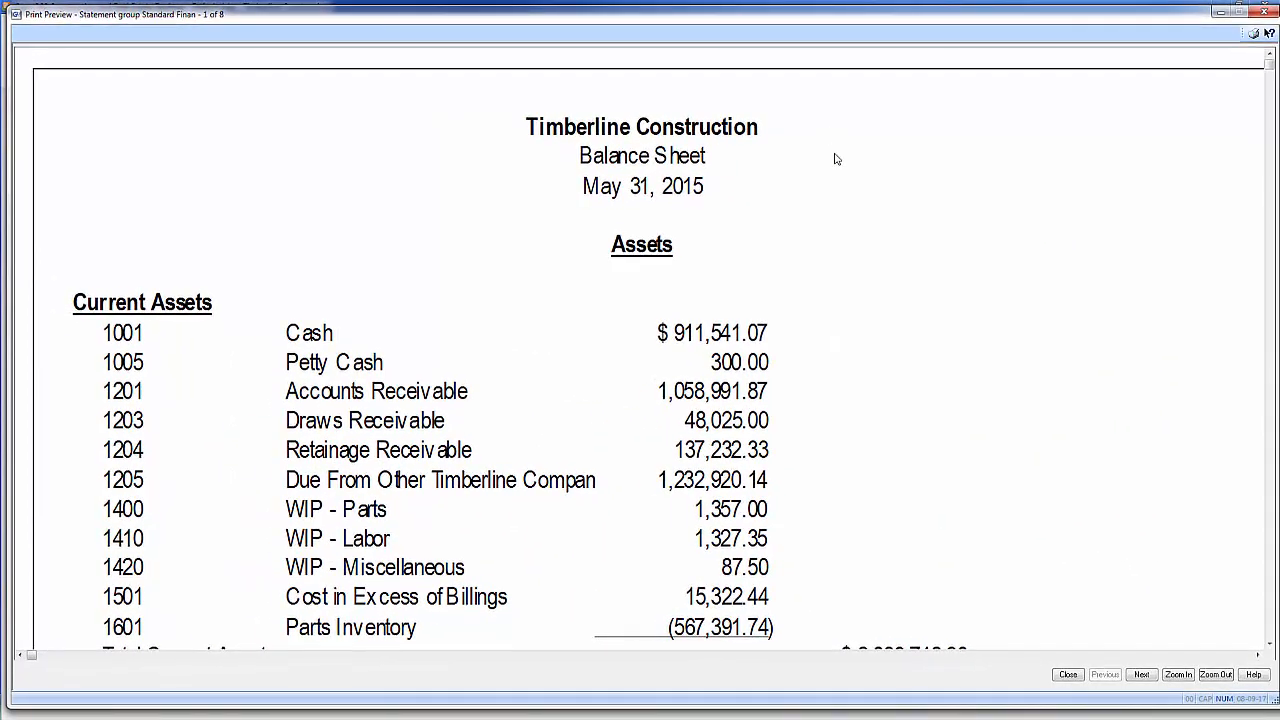
left_click(1142, 674)
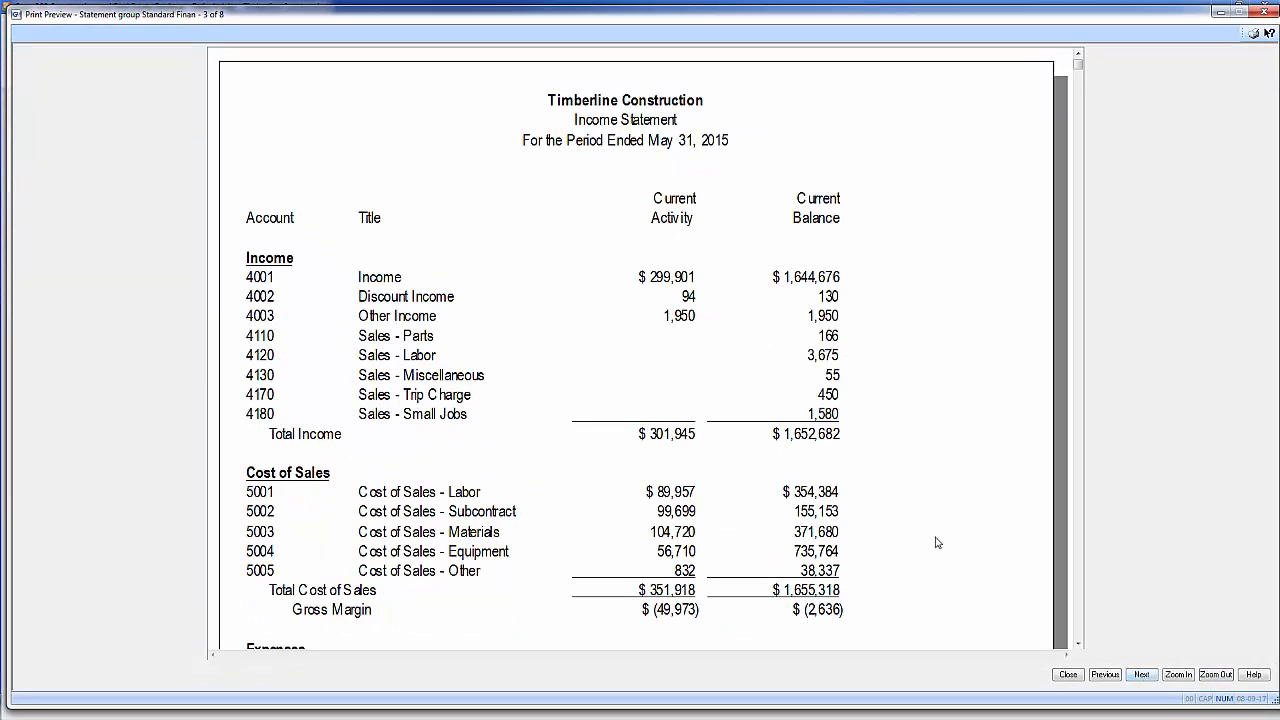
left_click(1142, 675)
left_click(1142, 675)
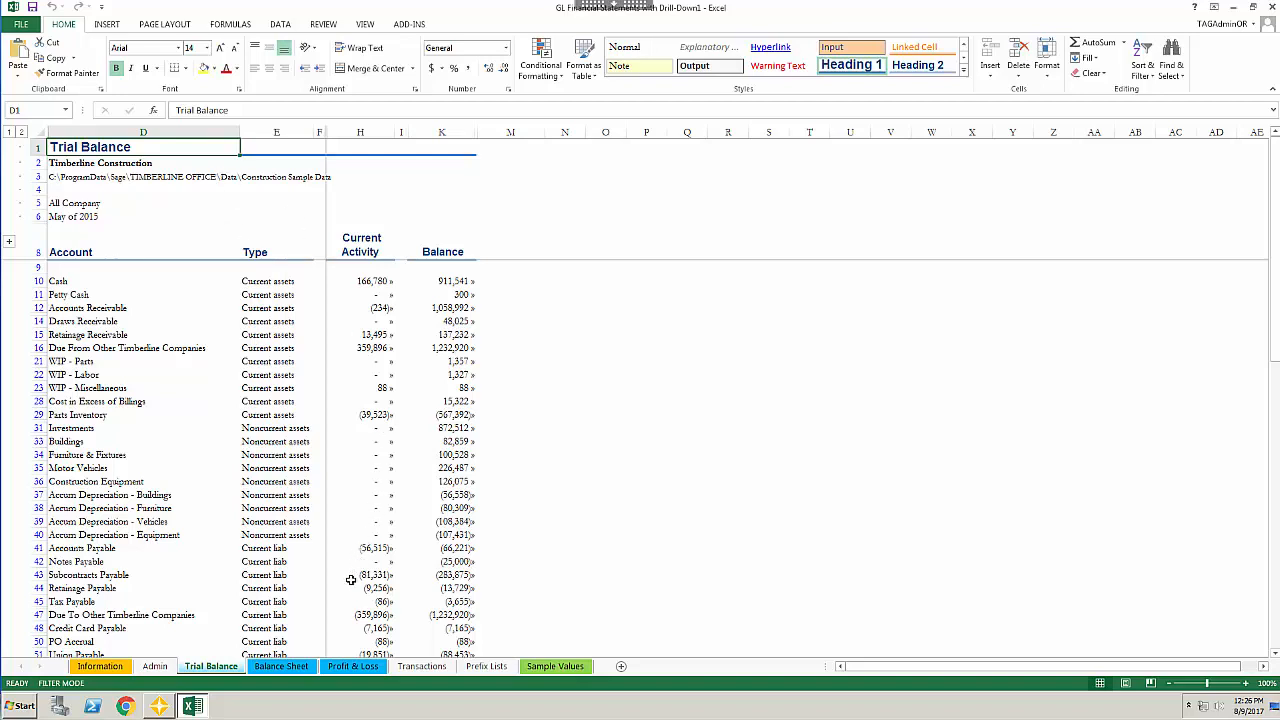
- In the Excel financial statements workbook, view the Balance Sheet and Profit & Loss sheets and select the current-period actual Income for drill-down
left_click(298, 667)
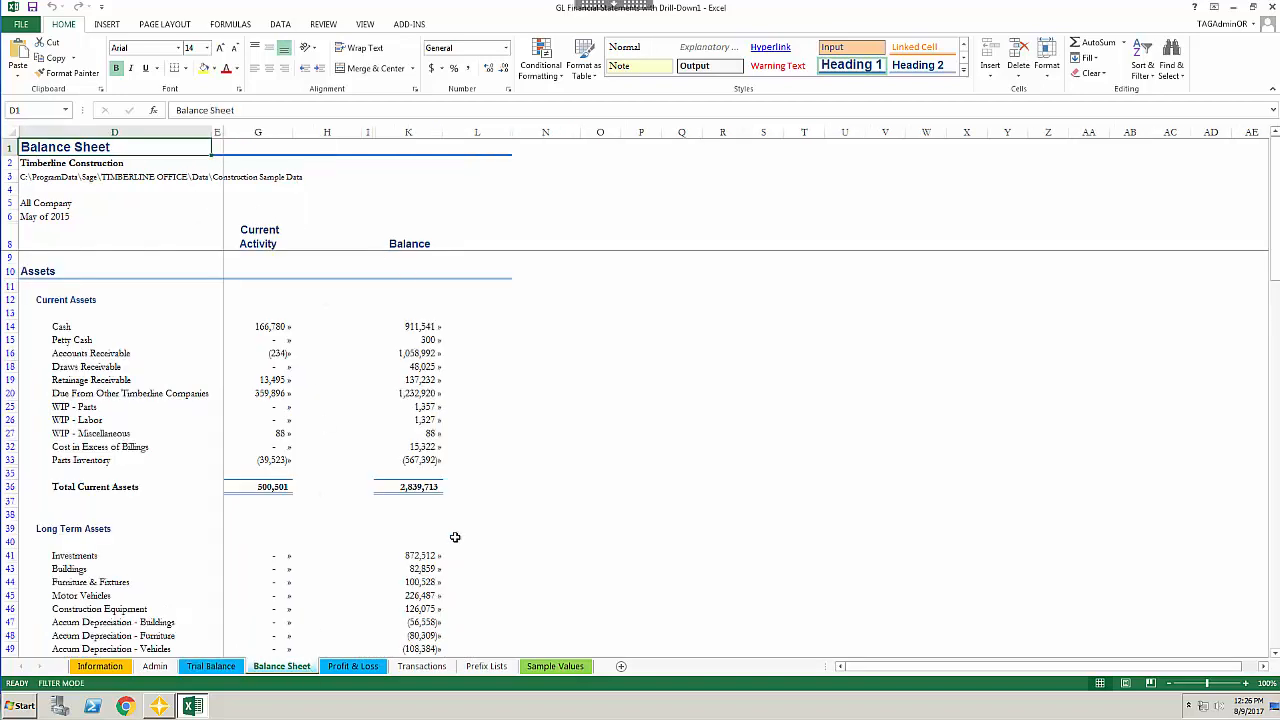
left_click(354, 667)
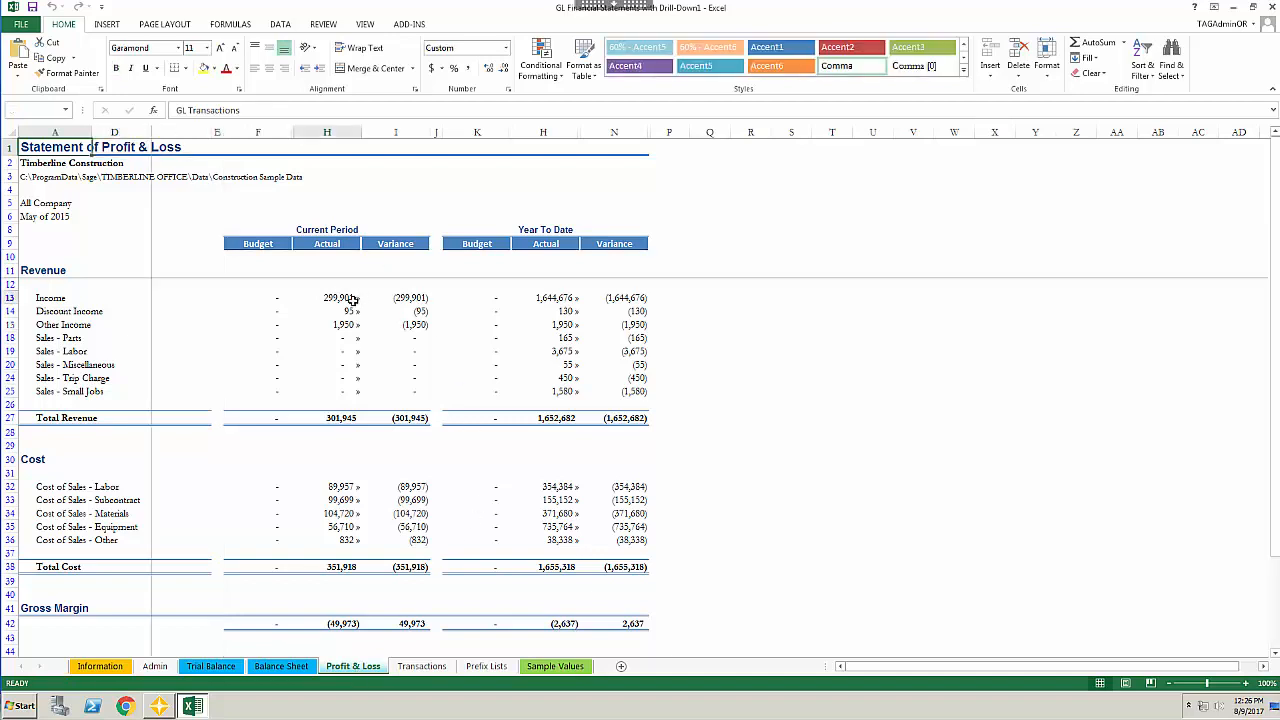
left_click(352, 300)
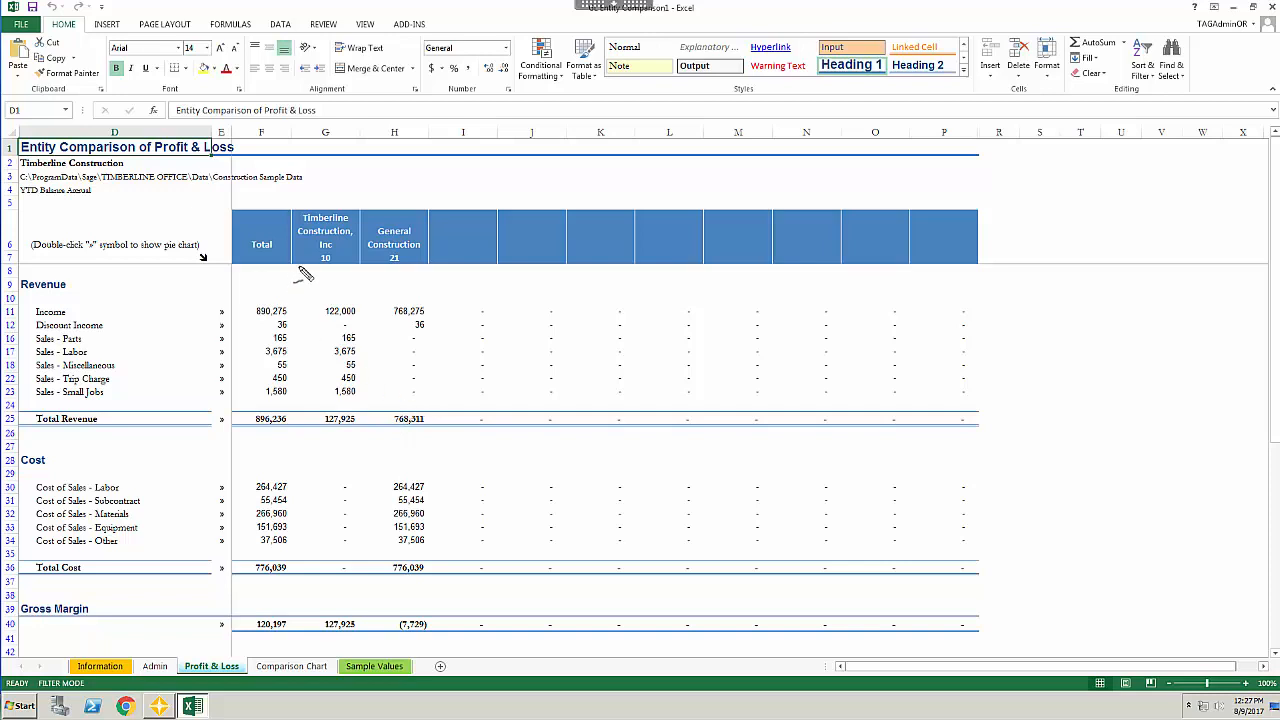
mouse_move(298, 274)
left_mouse_down()
mouse_move(356, 236)
mouse_move(304, 236)
mouse_move(312, 268)
left_mouse_up()
mouse_move(420, 207)
left_mouse_down()
mouse_move(388, 278)
mouse_move(432, 214)
mouse_move(404, 200)
left_mouse_up()
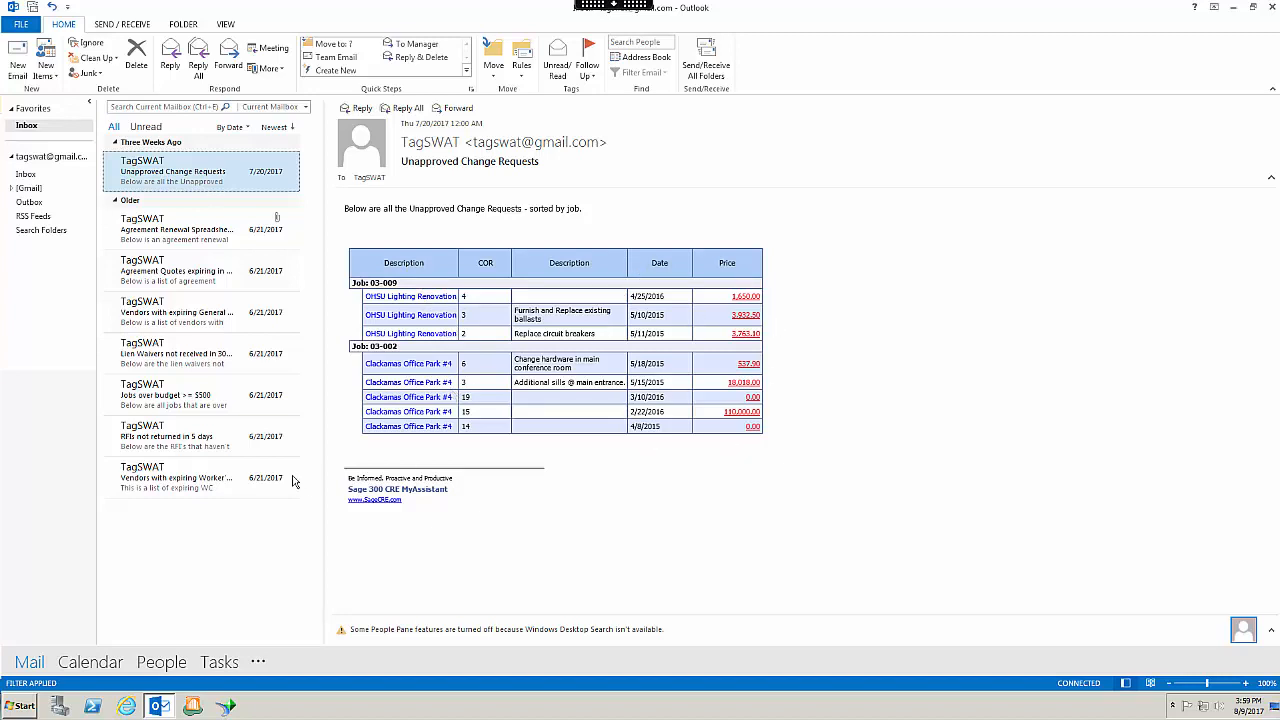
- In Outlook, read the alert e-mails on expiring General Liability insurance, lien waivers not received in 30 days, and jobs over budget >= $500
left_click(158, 322)
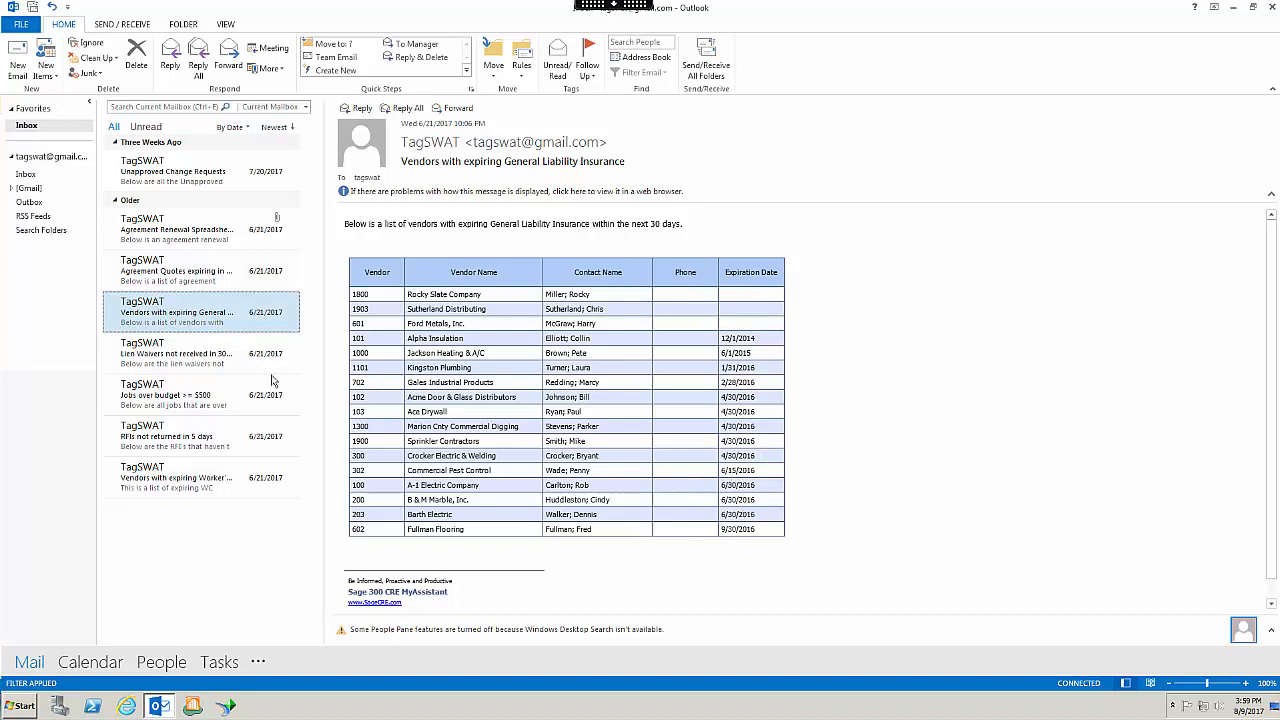
left_click(162, 368)
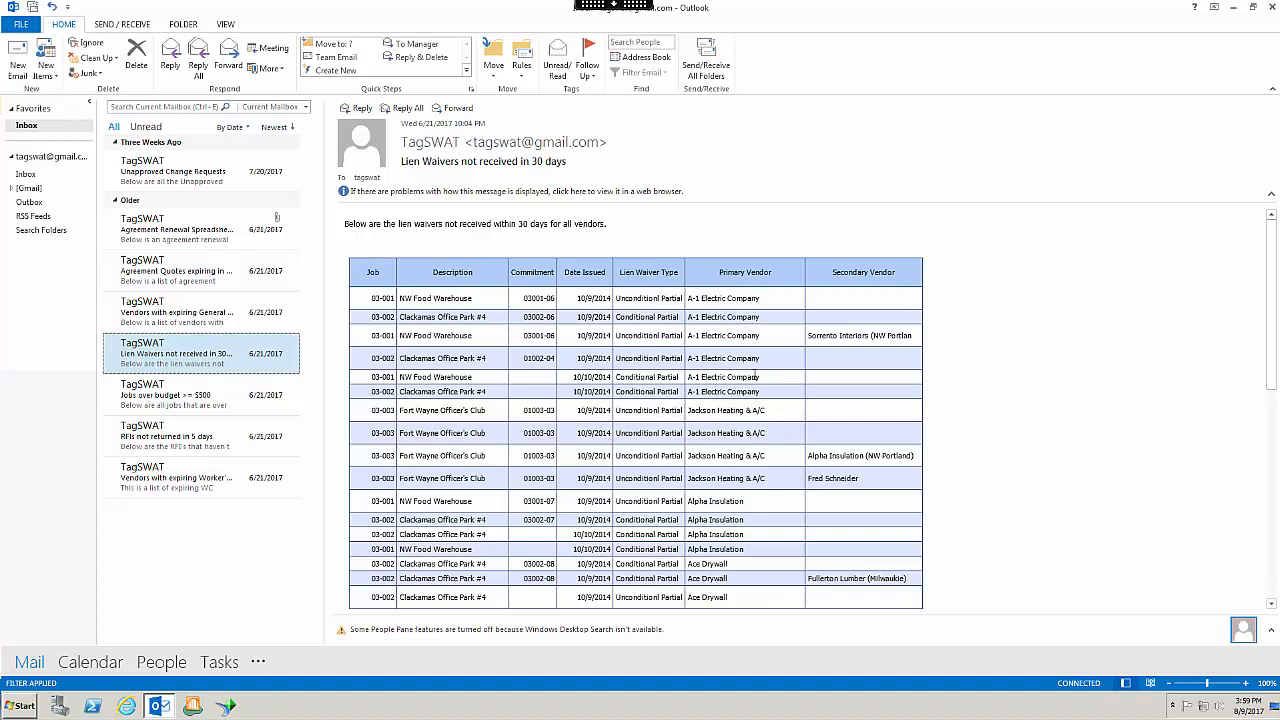
left_click(170, 403)
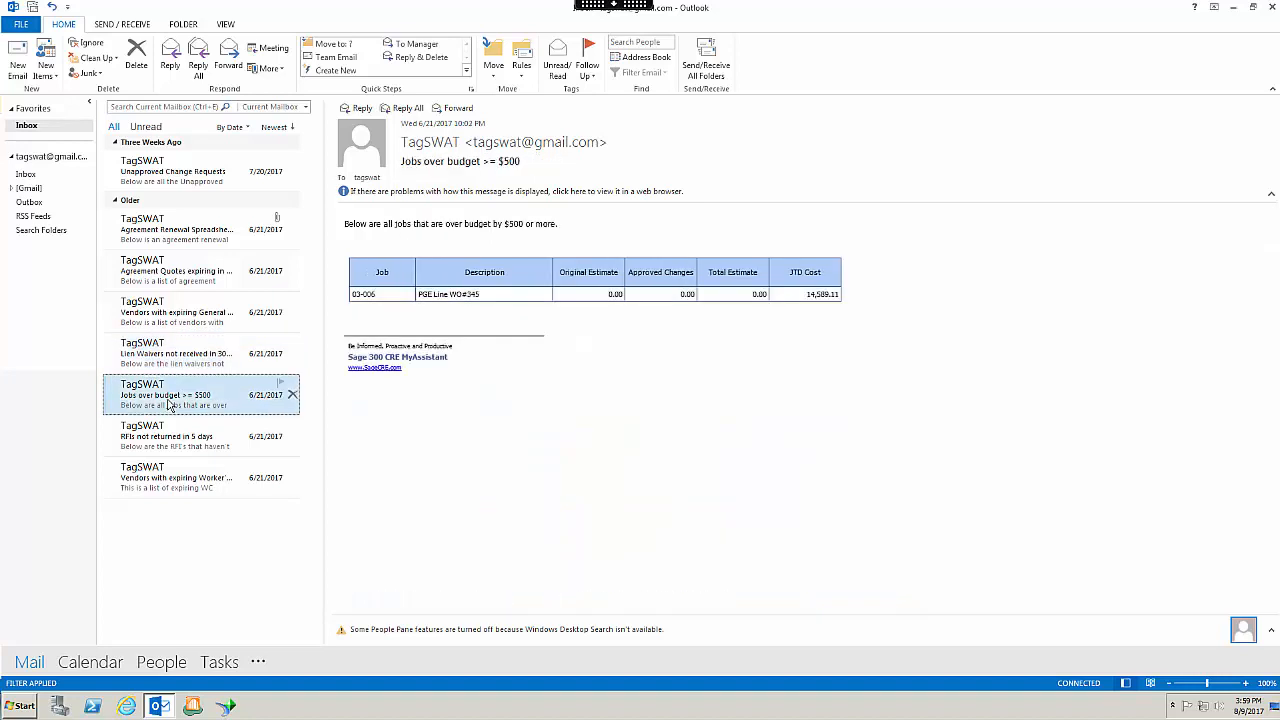